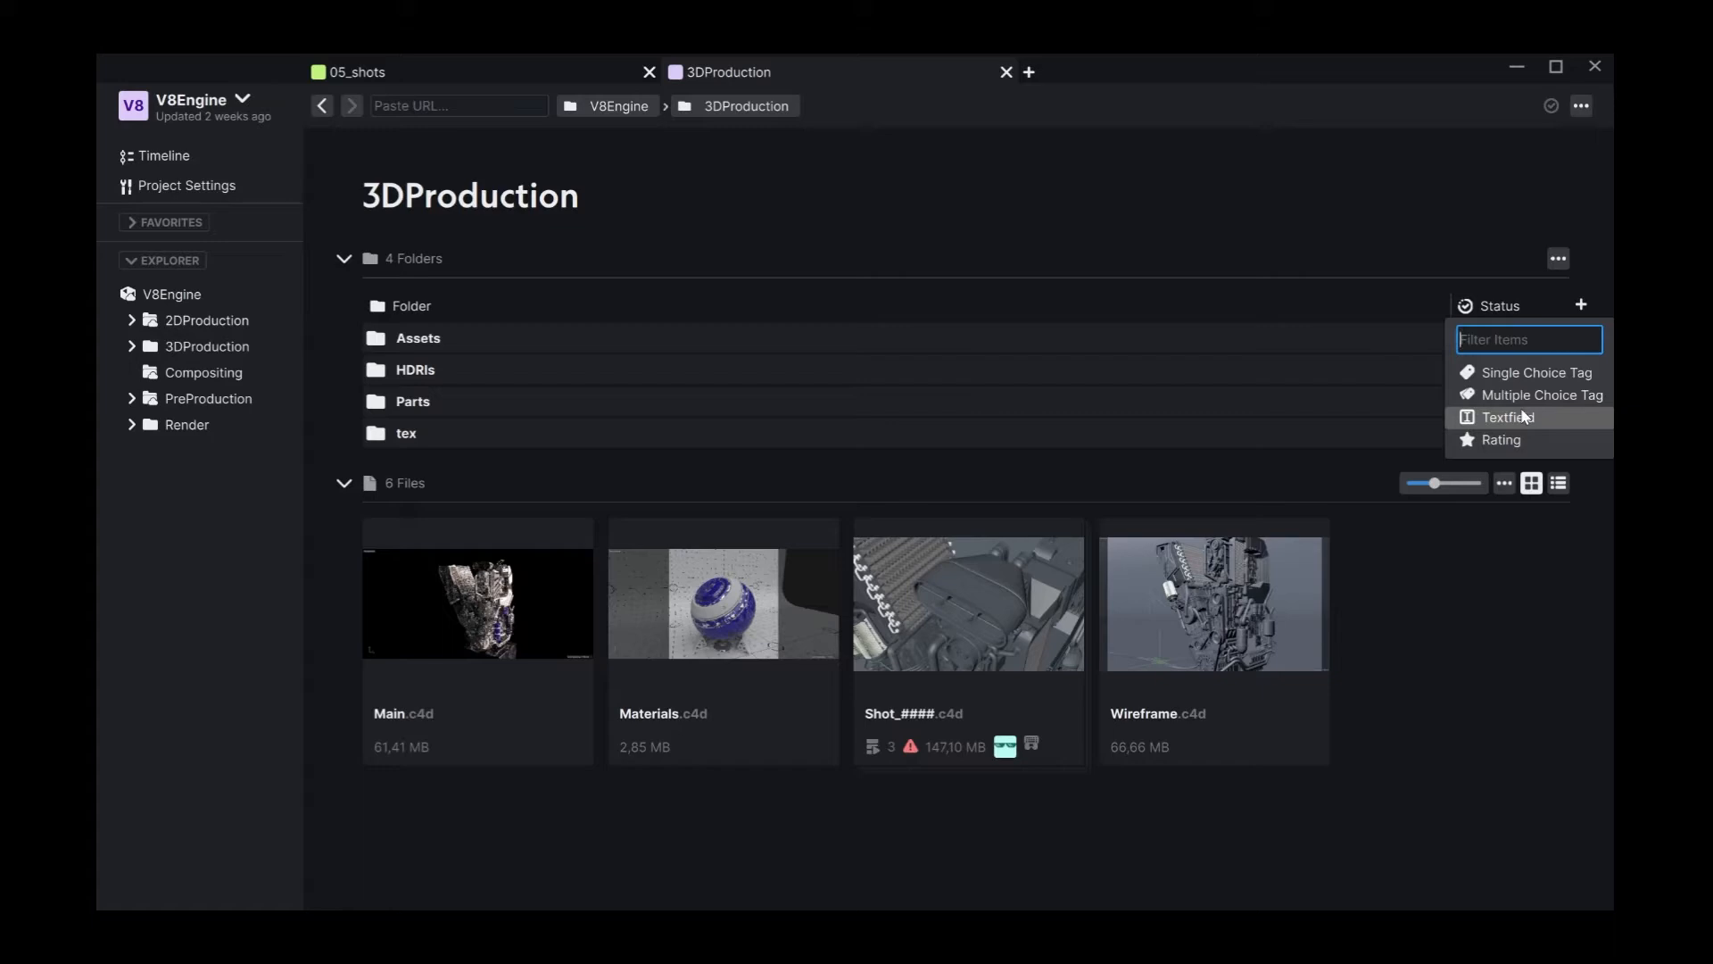
Step: Add a multiple-choice tag column named Label to the folders table and widen it
left_click(1545, 401)
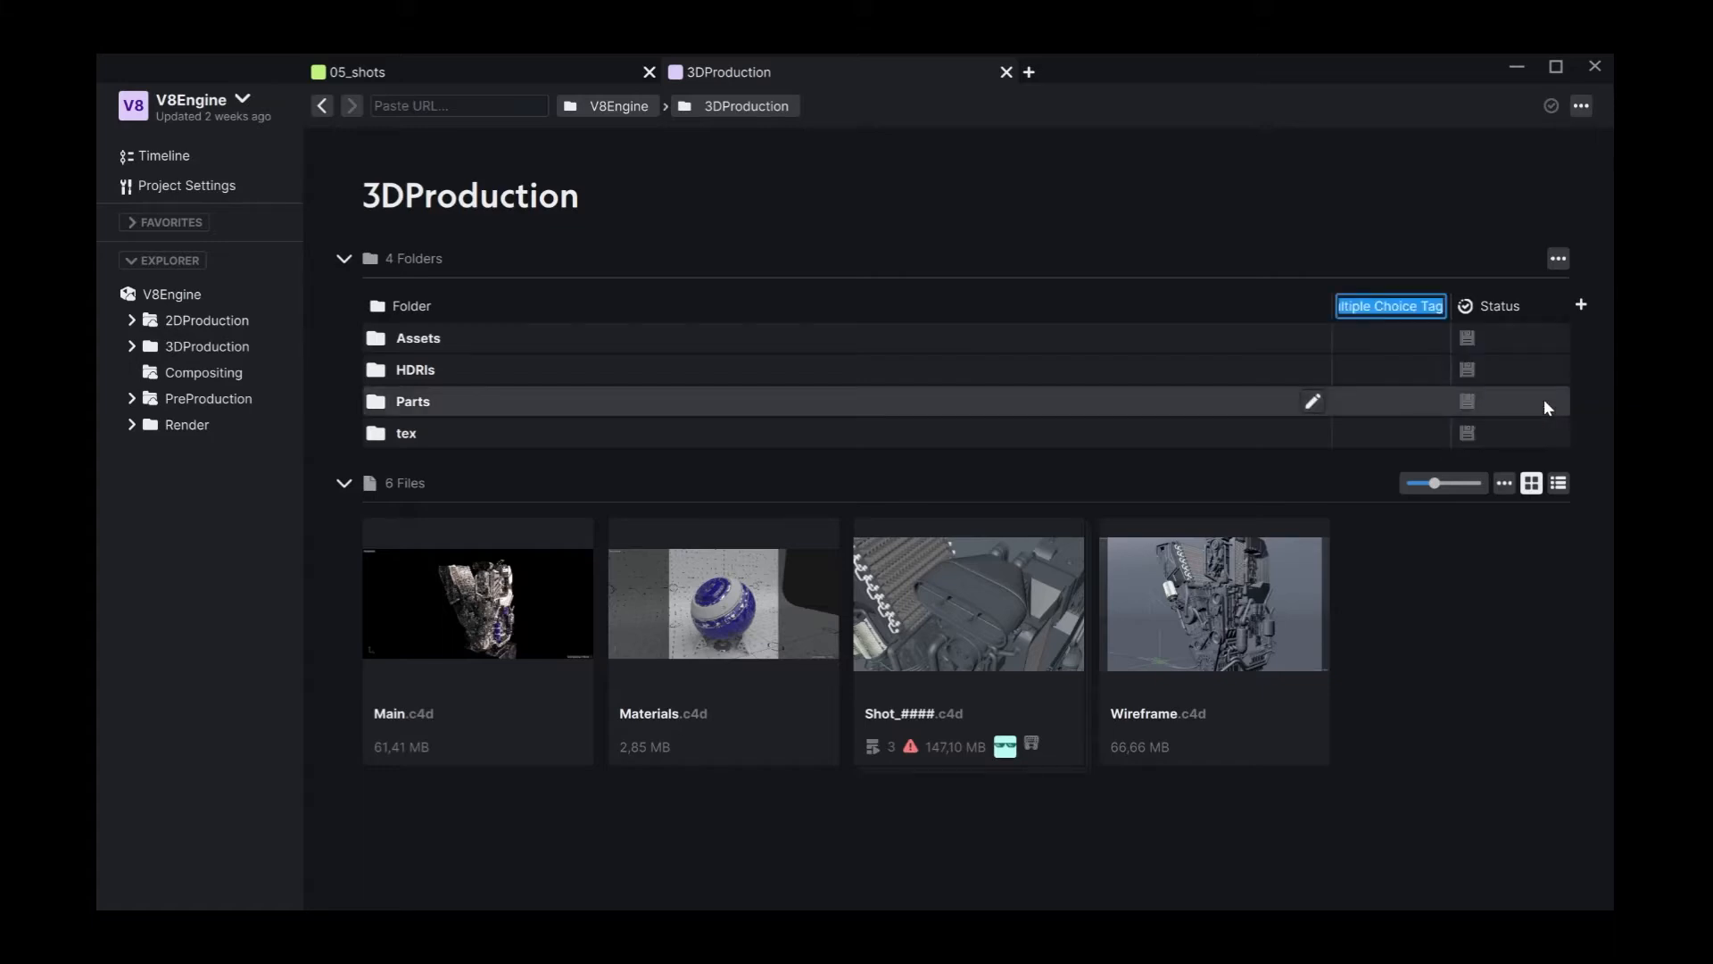
type("Label")
key("Return")
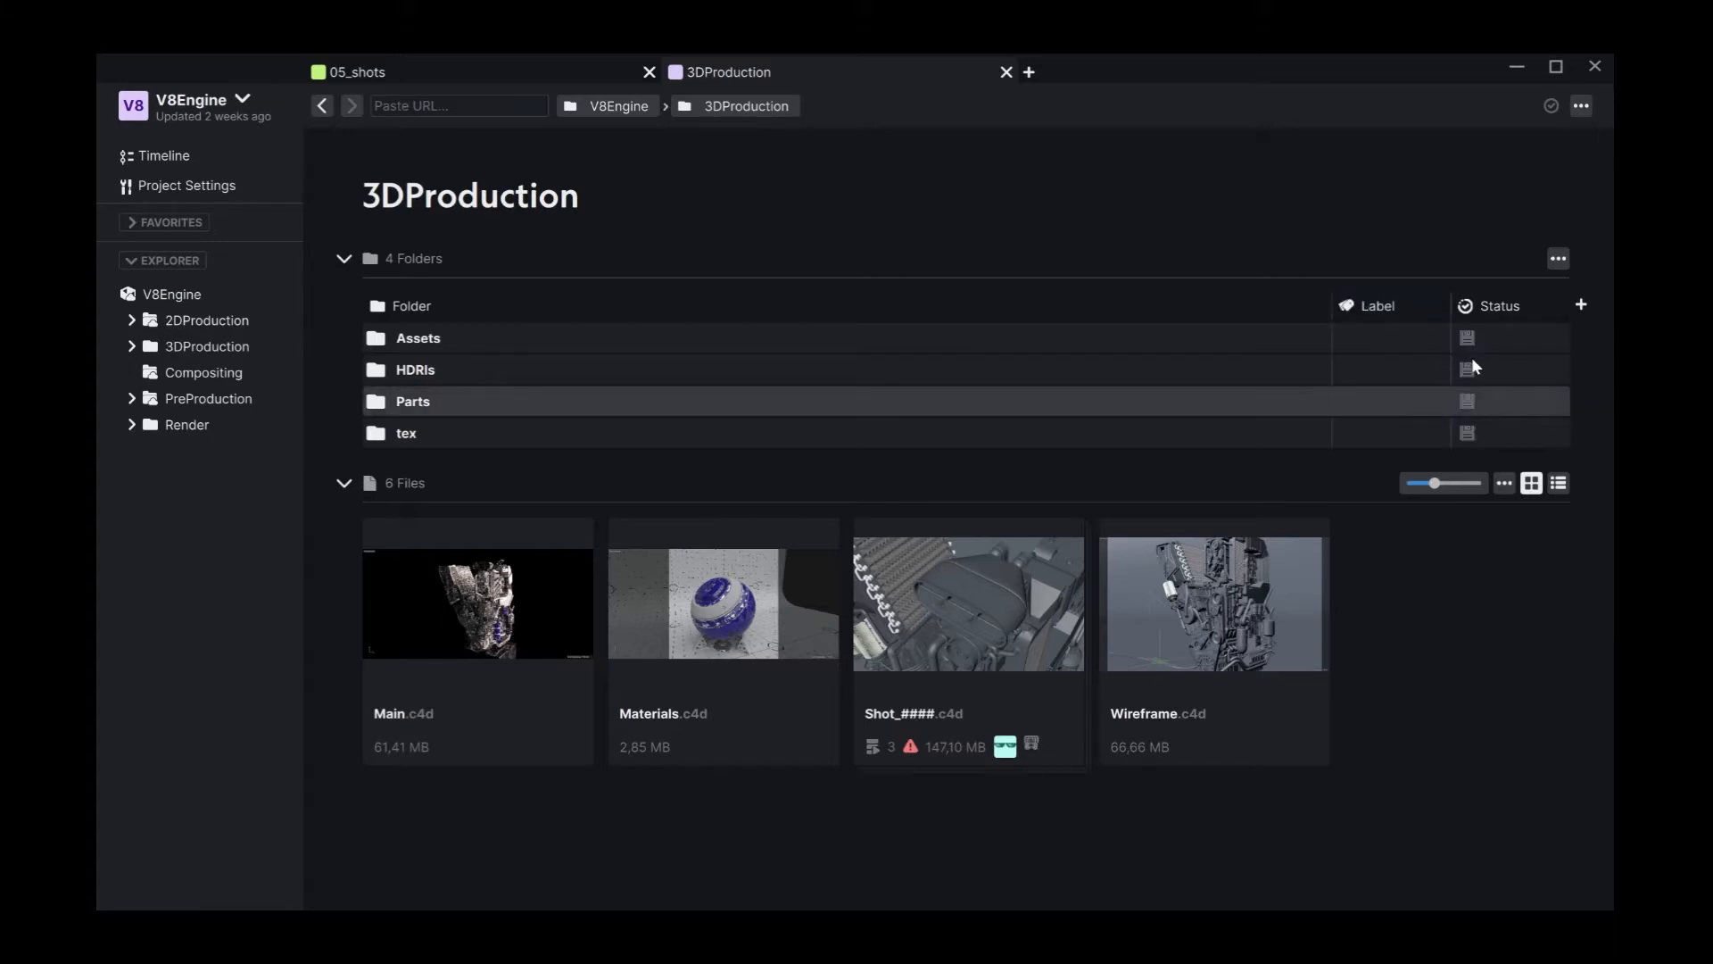
left_click_drag(1333, 332, 1268, 333)
Step: Create the tags 3D Models and Images for the Label column, starting from the Assets folder's label cell
mouse_move(1285, 348)
left_click(1283, 346)
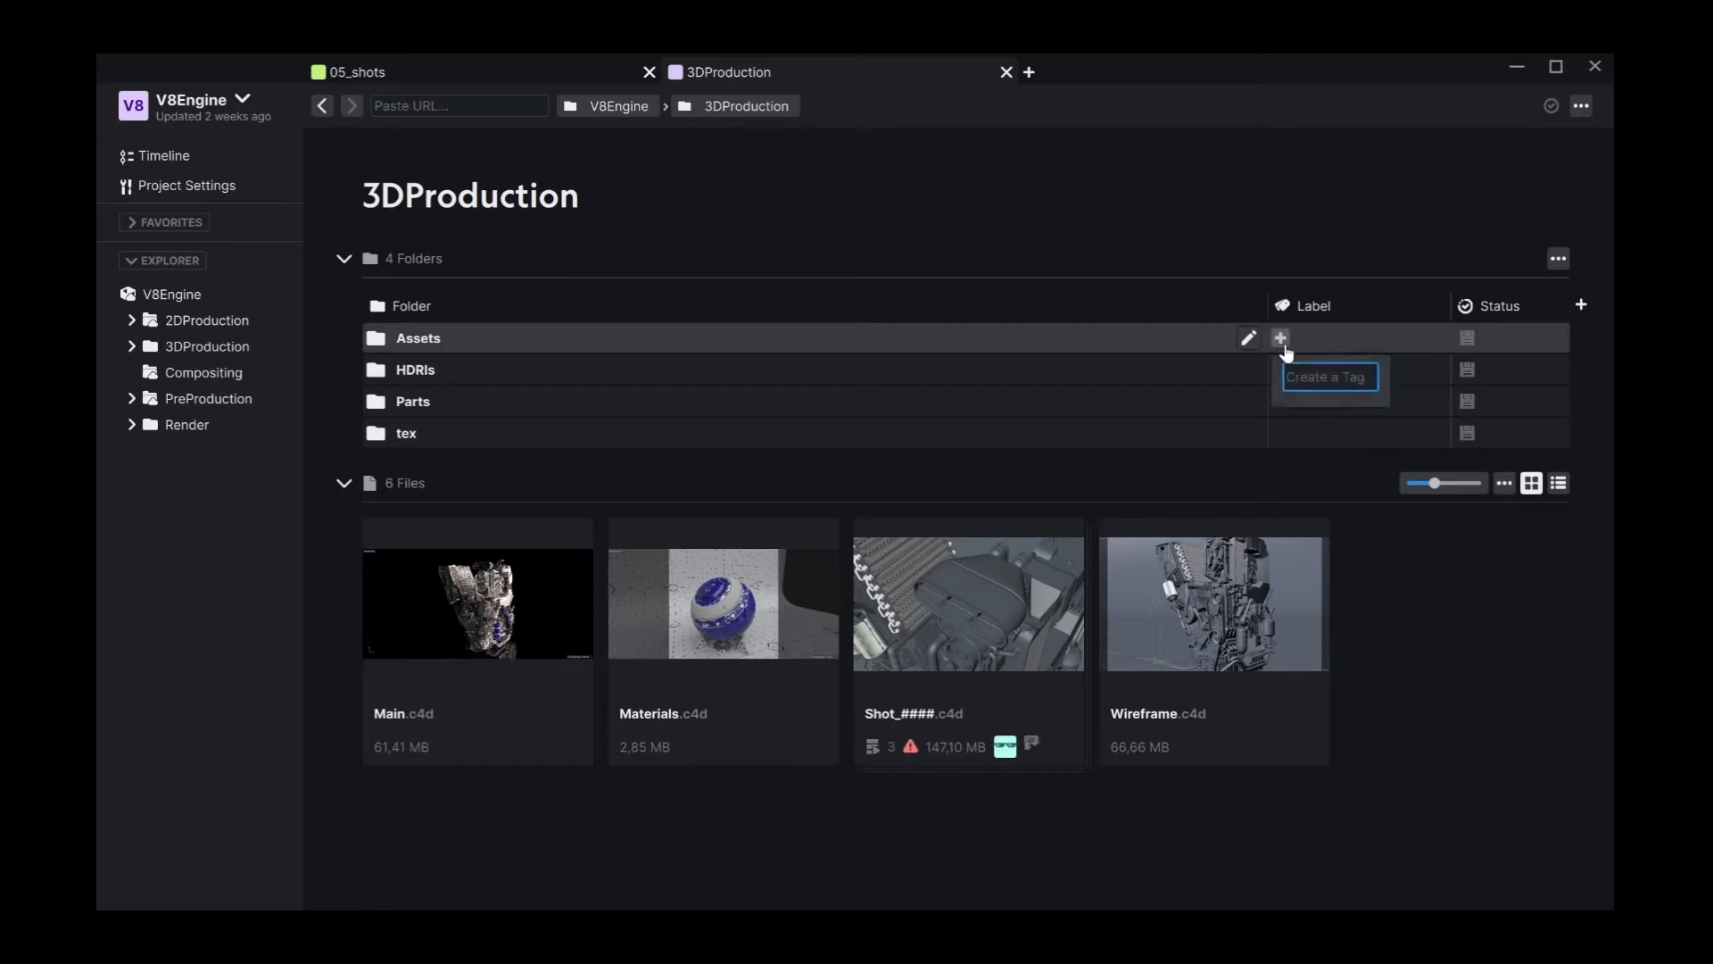
type("3D Models")
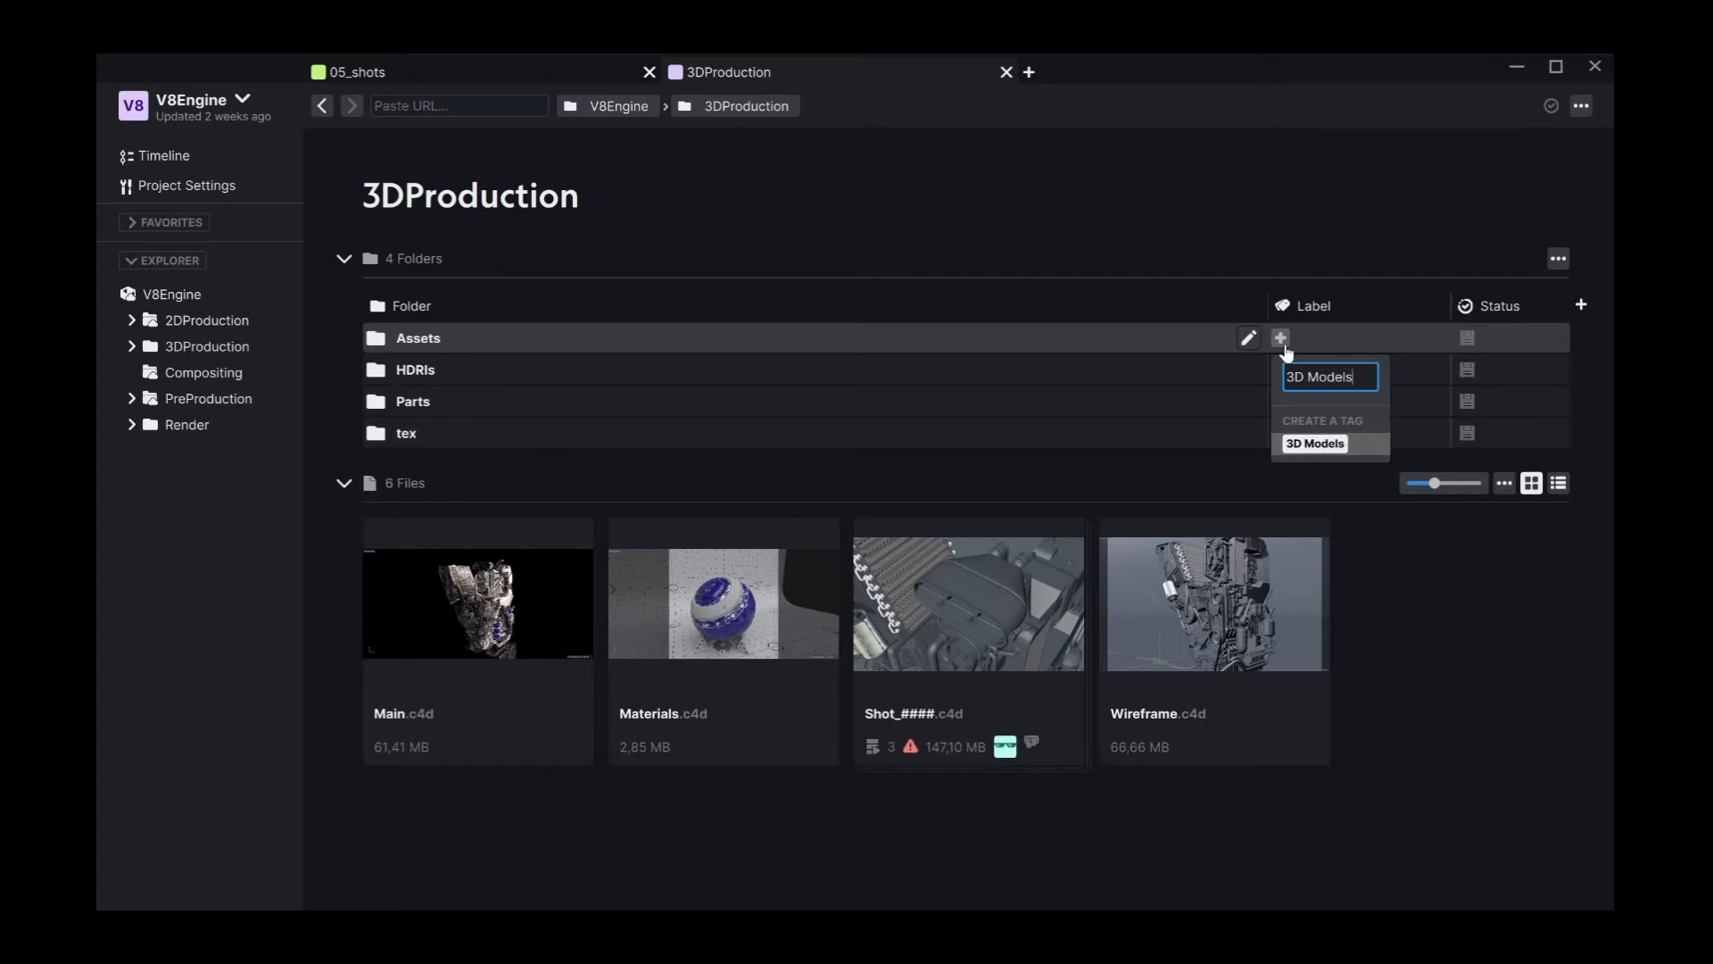
key("Return")
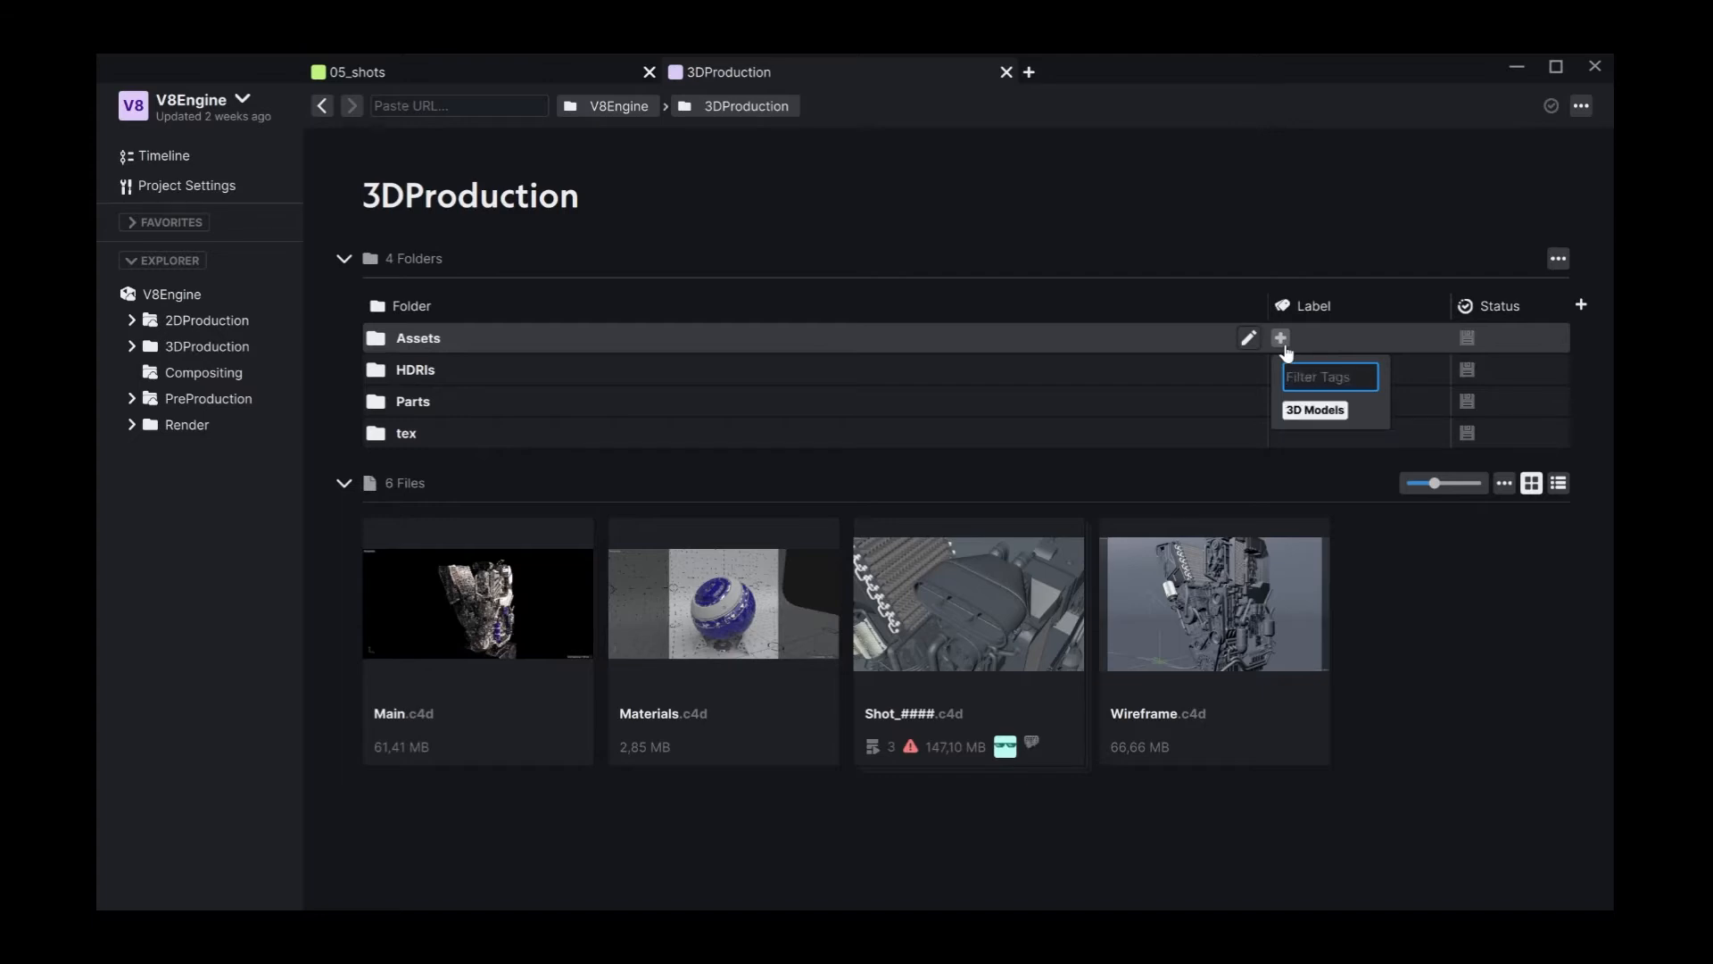
type("Images")
key("Return")
Step: Create two more Label tags named Textures and Linked Models
type("Txet")
key("BackSpace")
key("BackSpace")
key("BackSpace")
type("extures")
key("Return")
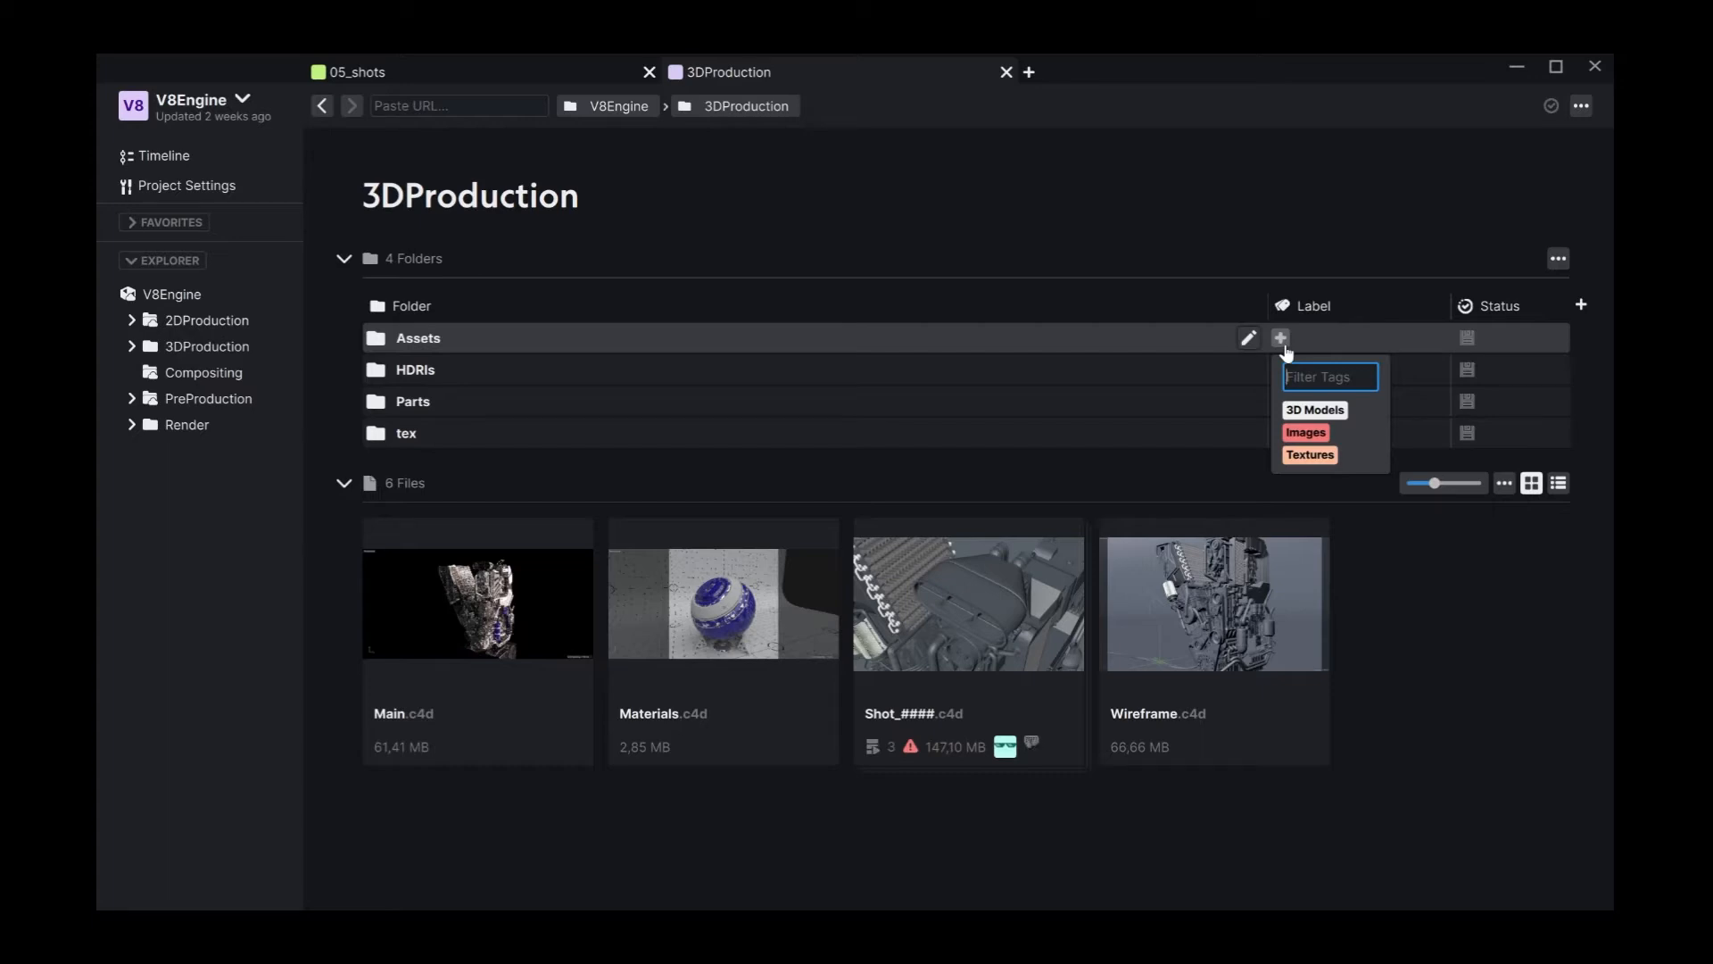
type("Liinked Models")
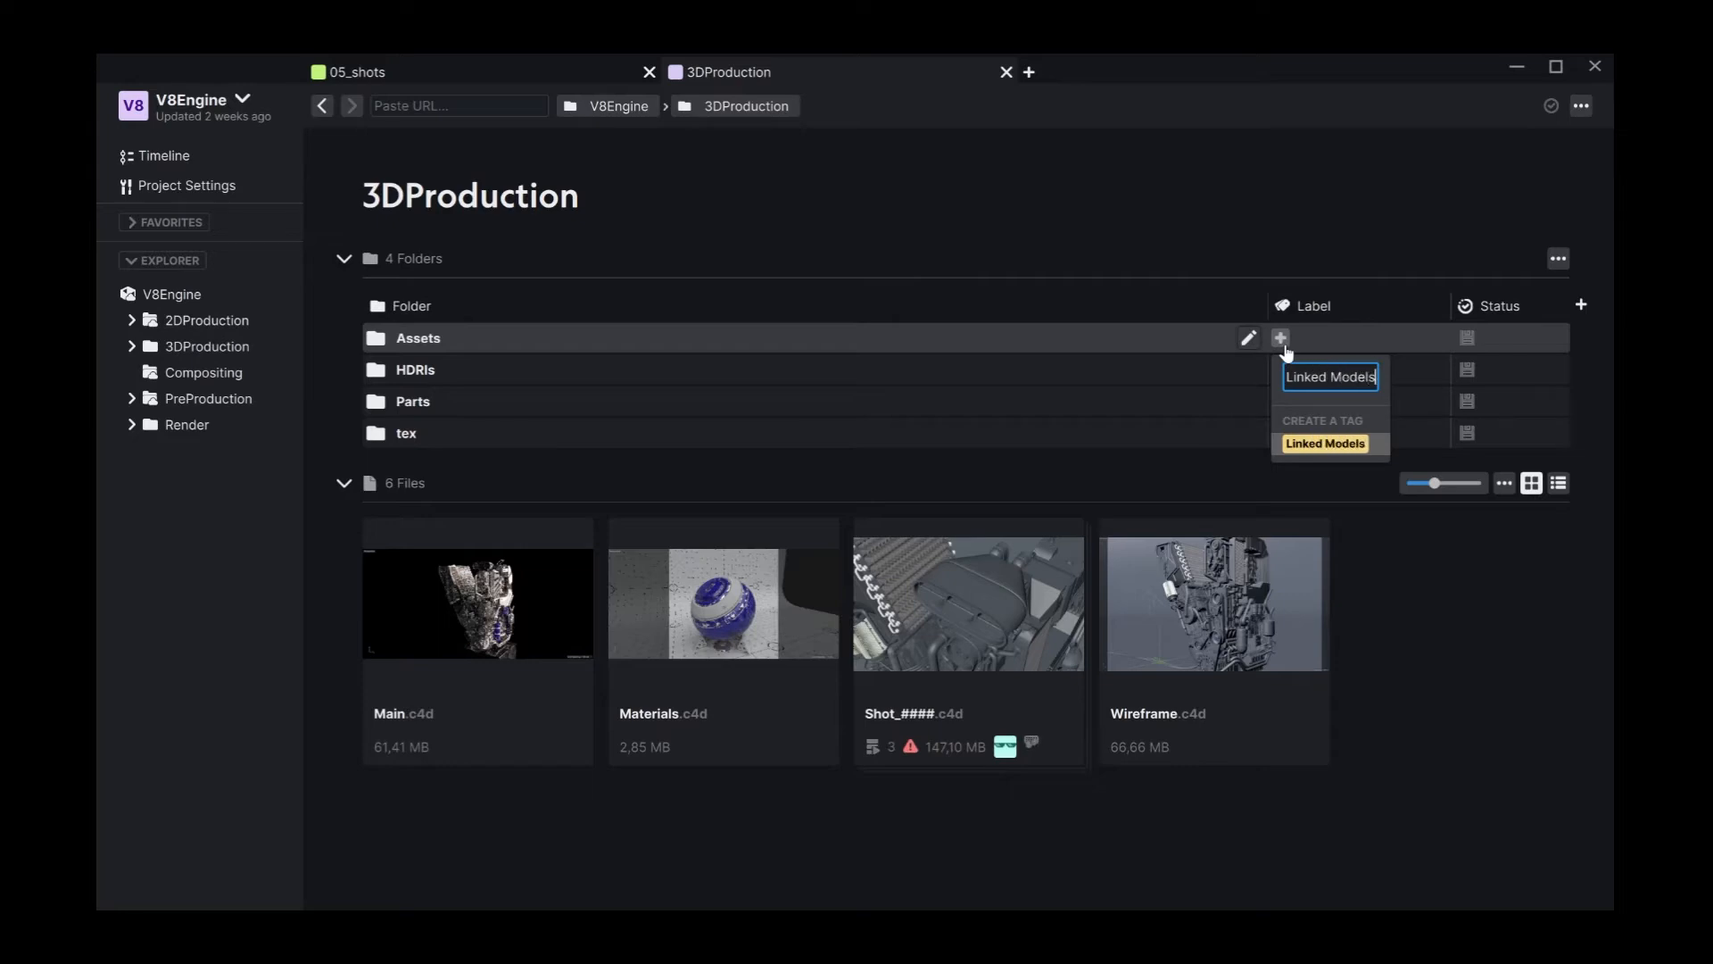
key("Return")
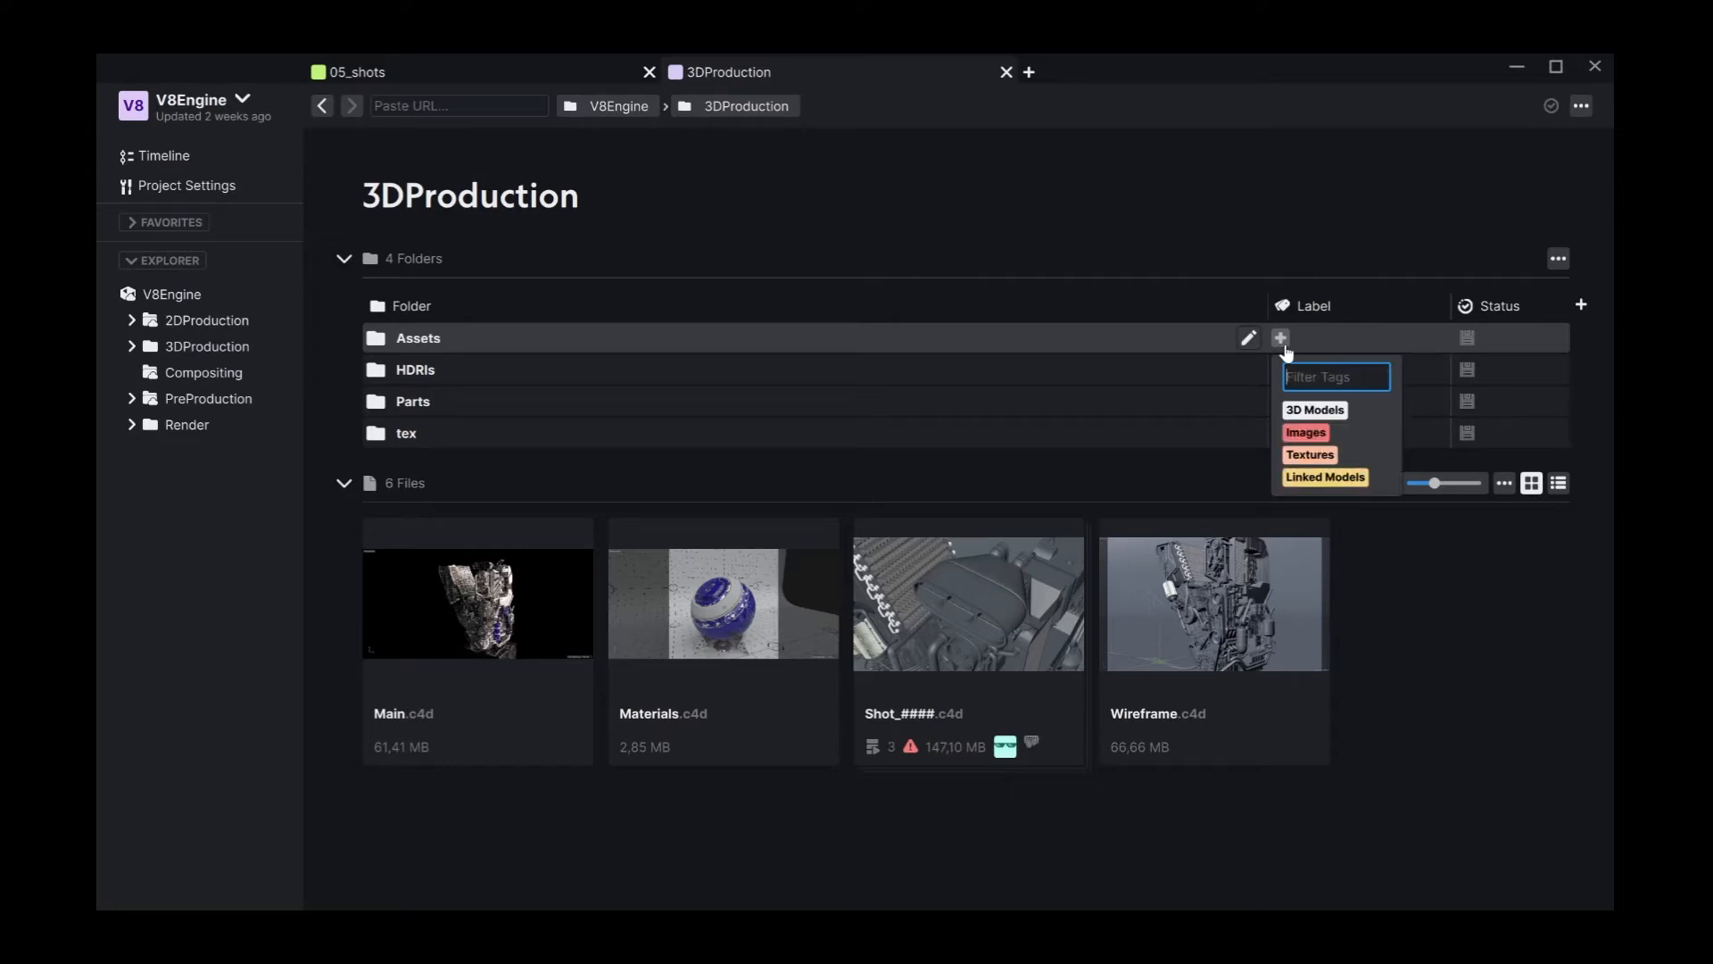
Step: Label the Assets folder with 3D Models and Linked Models, and widen the Label column to fit both tags
left_click(1283, 345)
left_click(1283, 346)
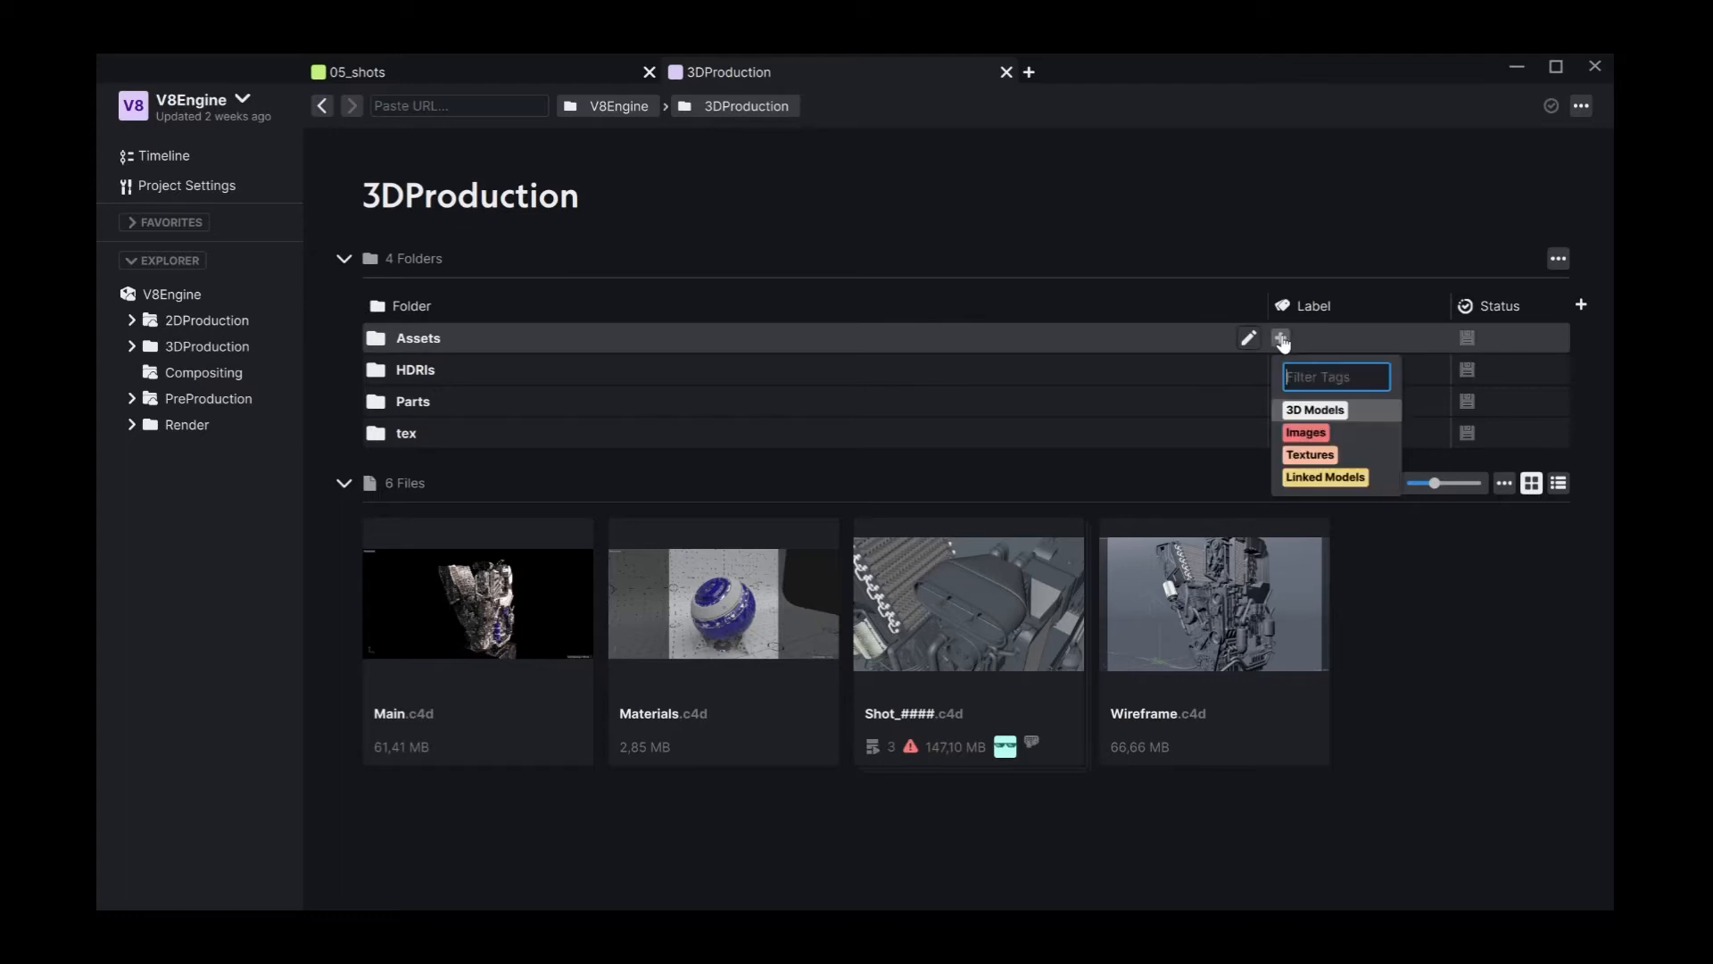
left_click(1322, 423)
left_click(1366, 337)
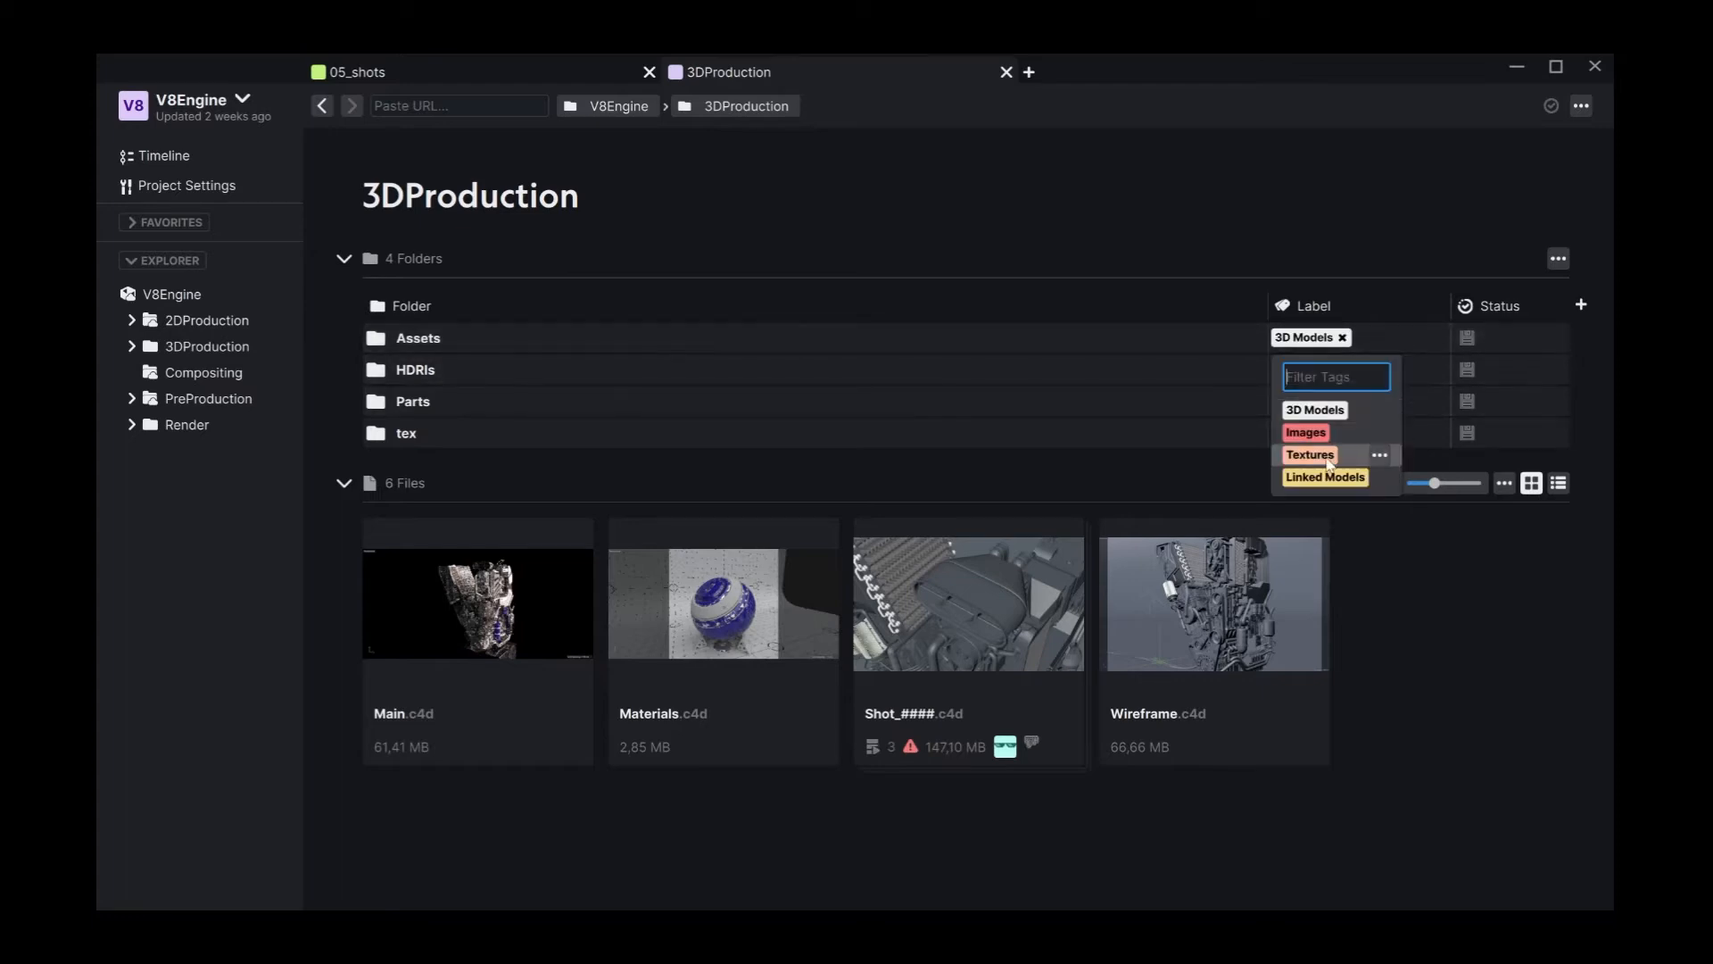
left_click(1402, 542)
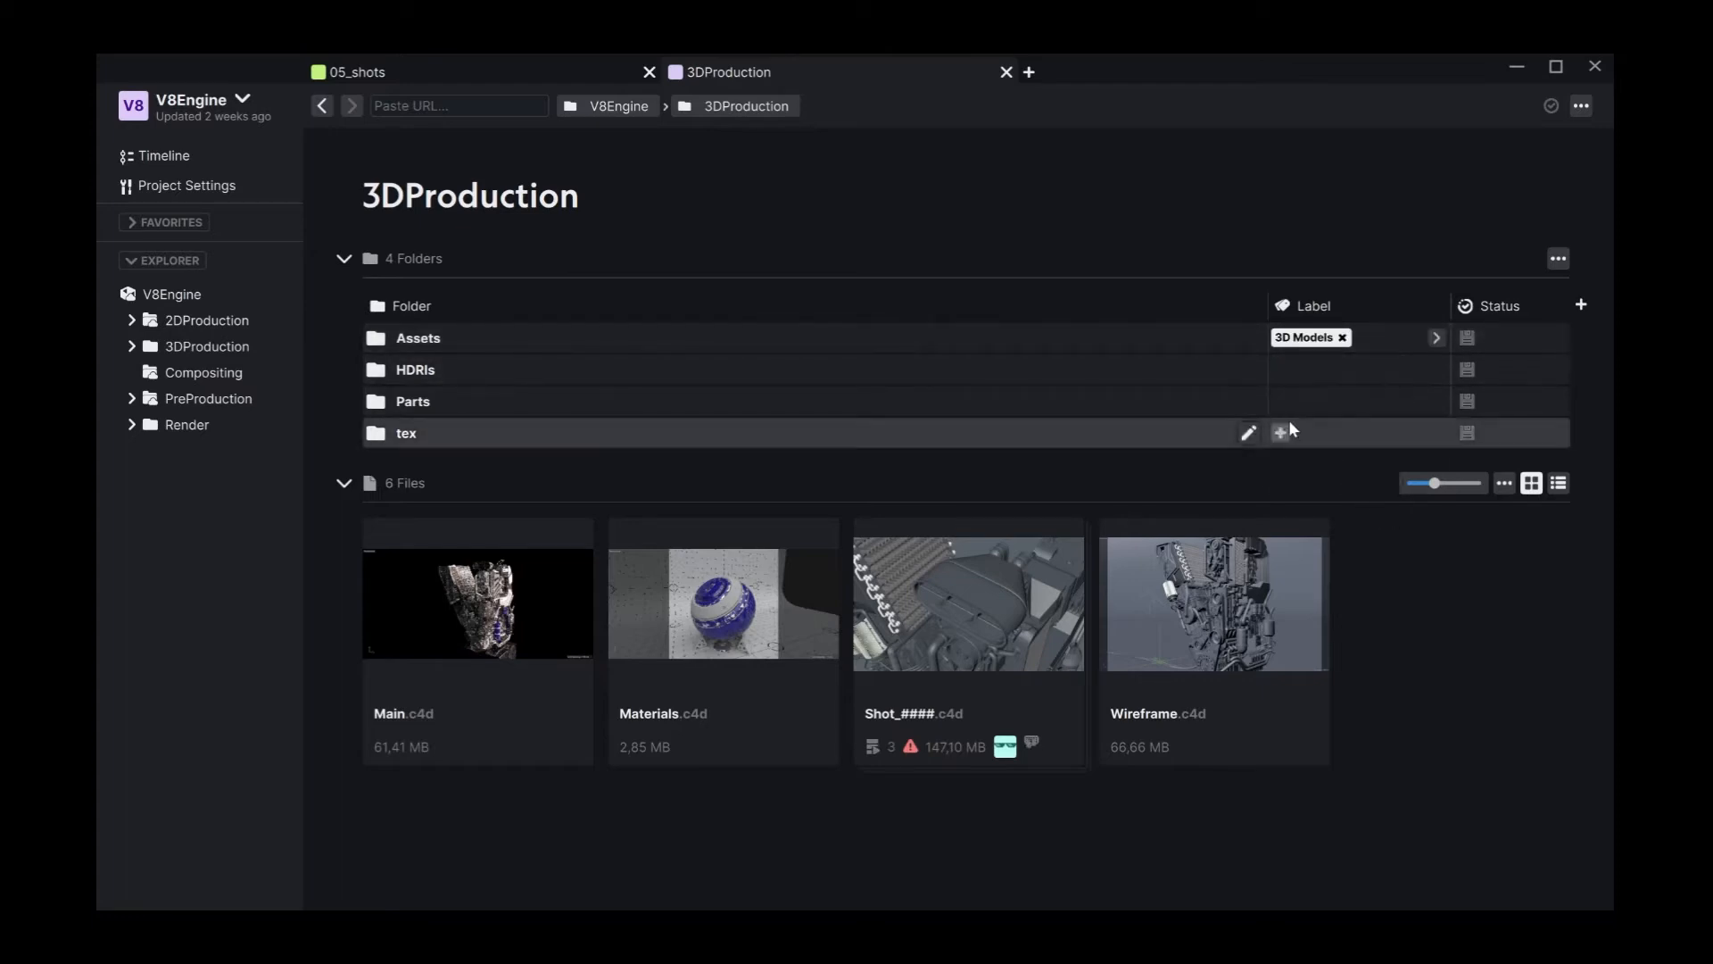
left_click_drag(1267, 409, 1205, 406)
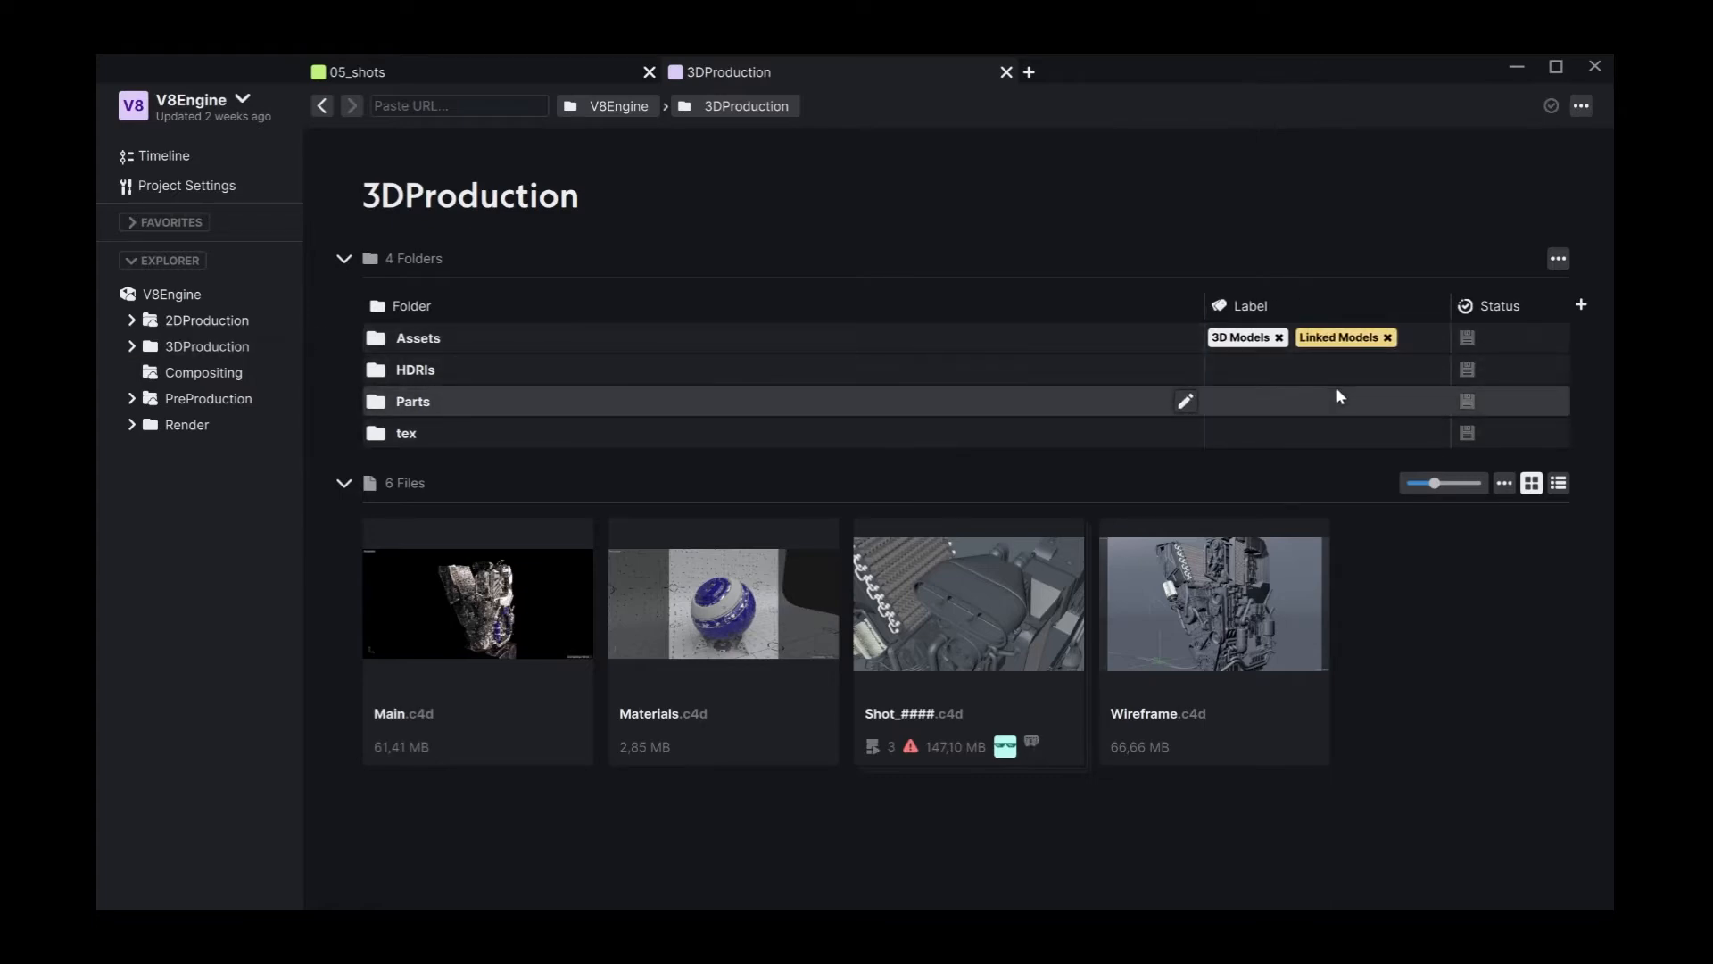
Step: Label the HDRIs folder with Images and the Parts folder with Linked Models
left_click(1218, 368)
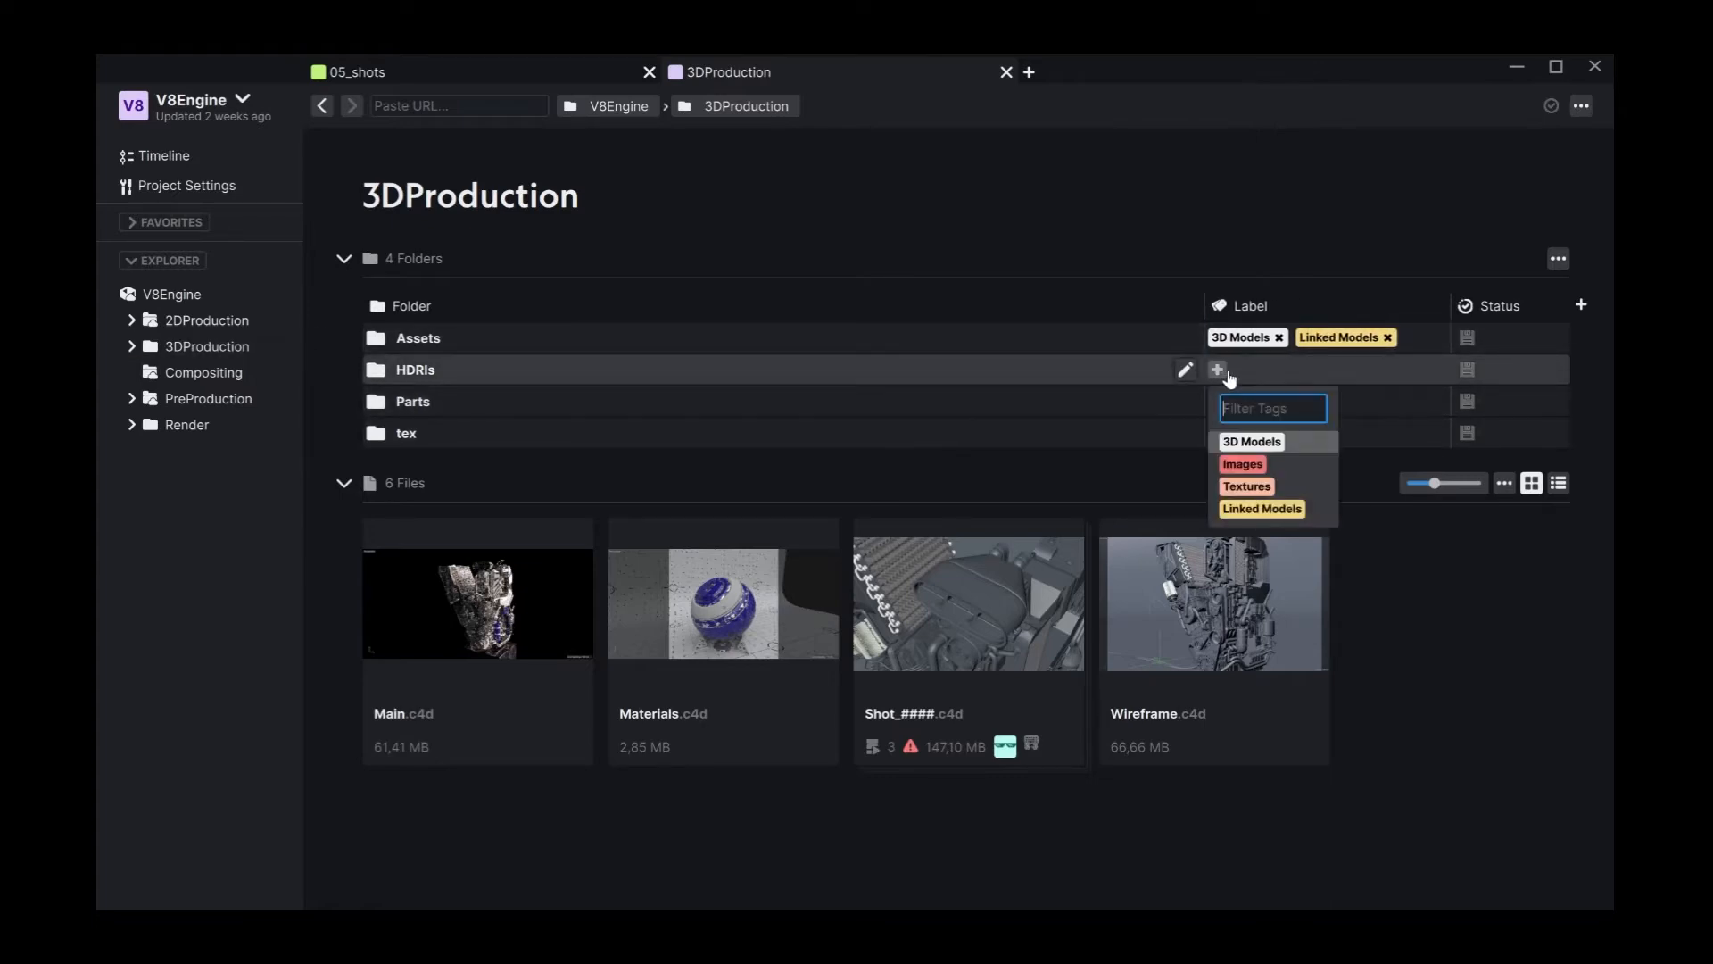
left_click(1254, 468)
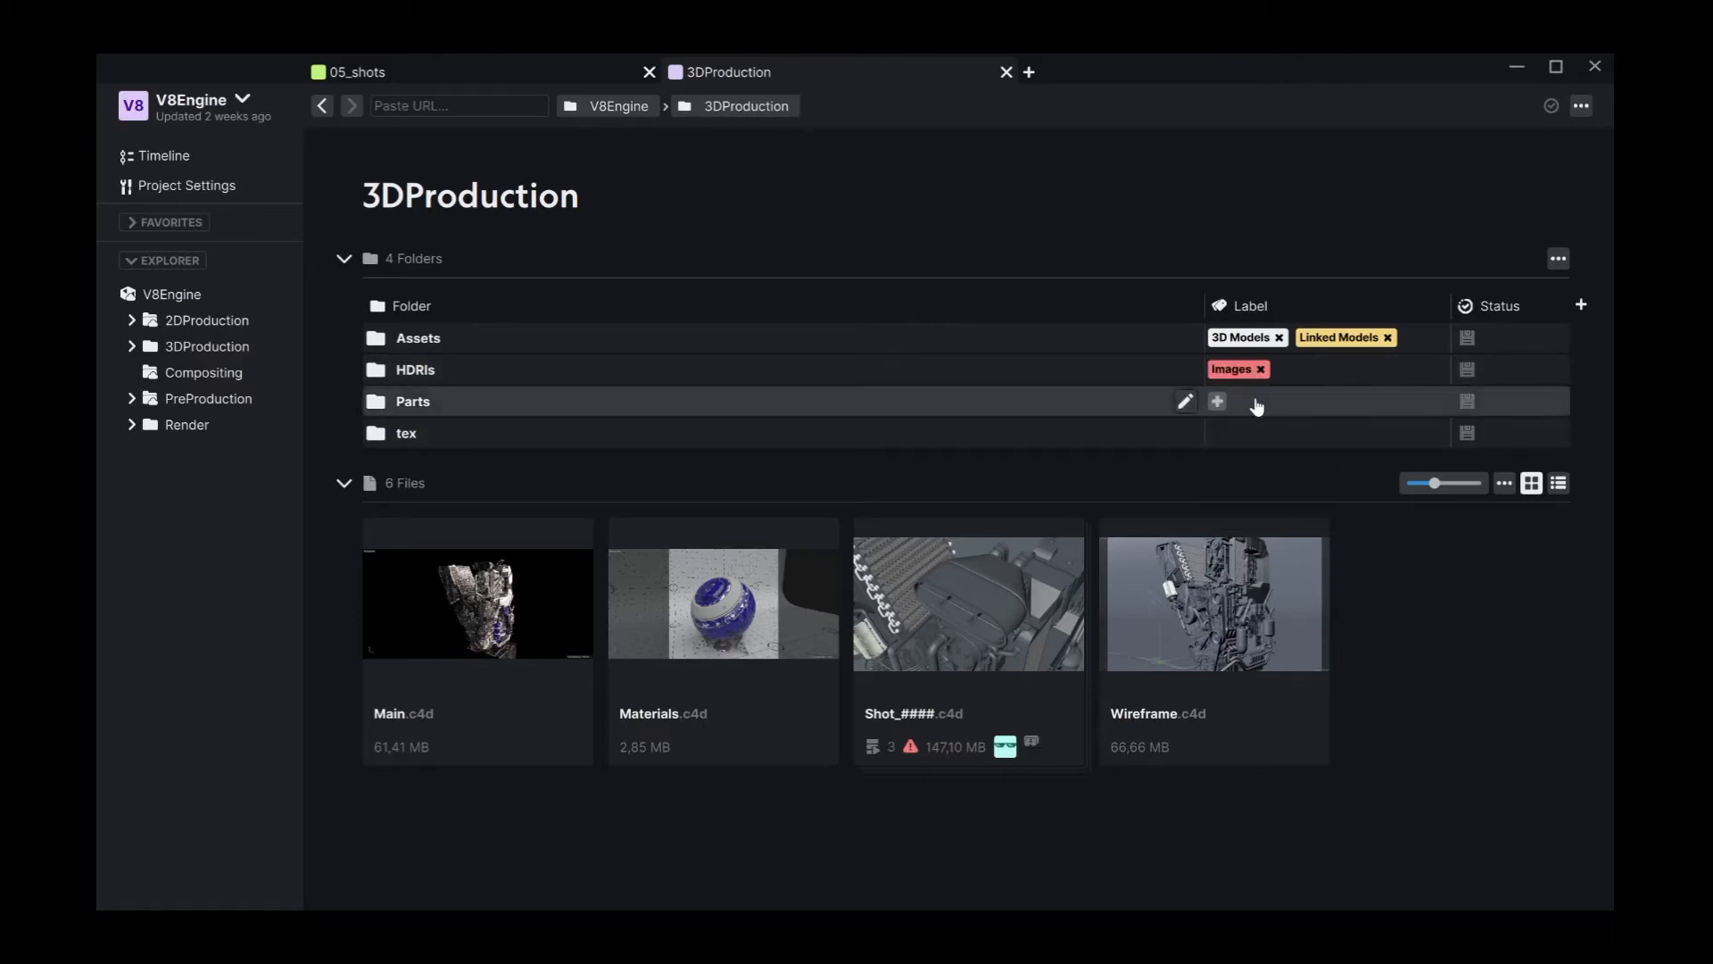
left_click(1219, 403)
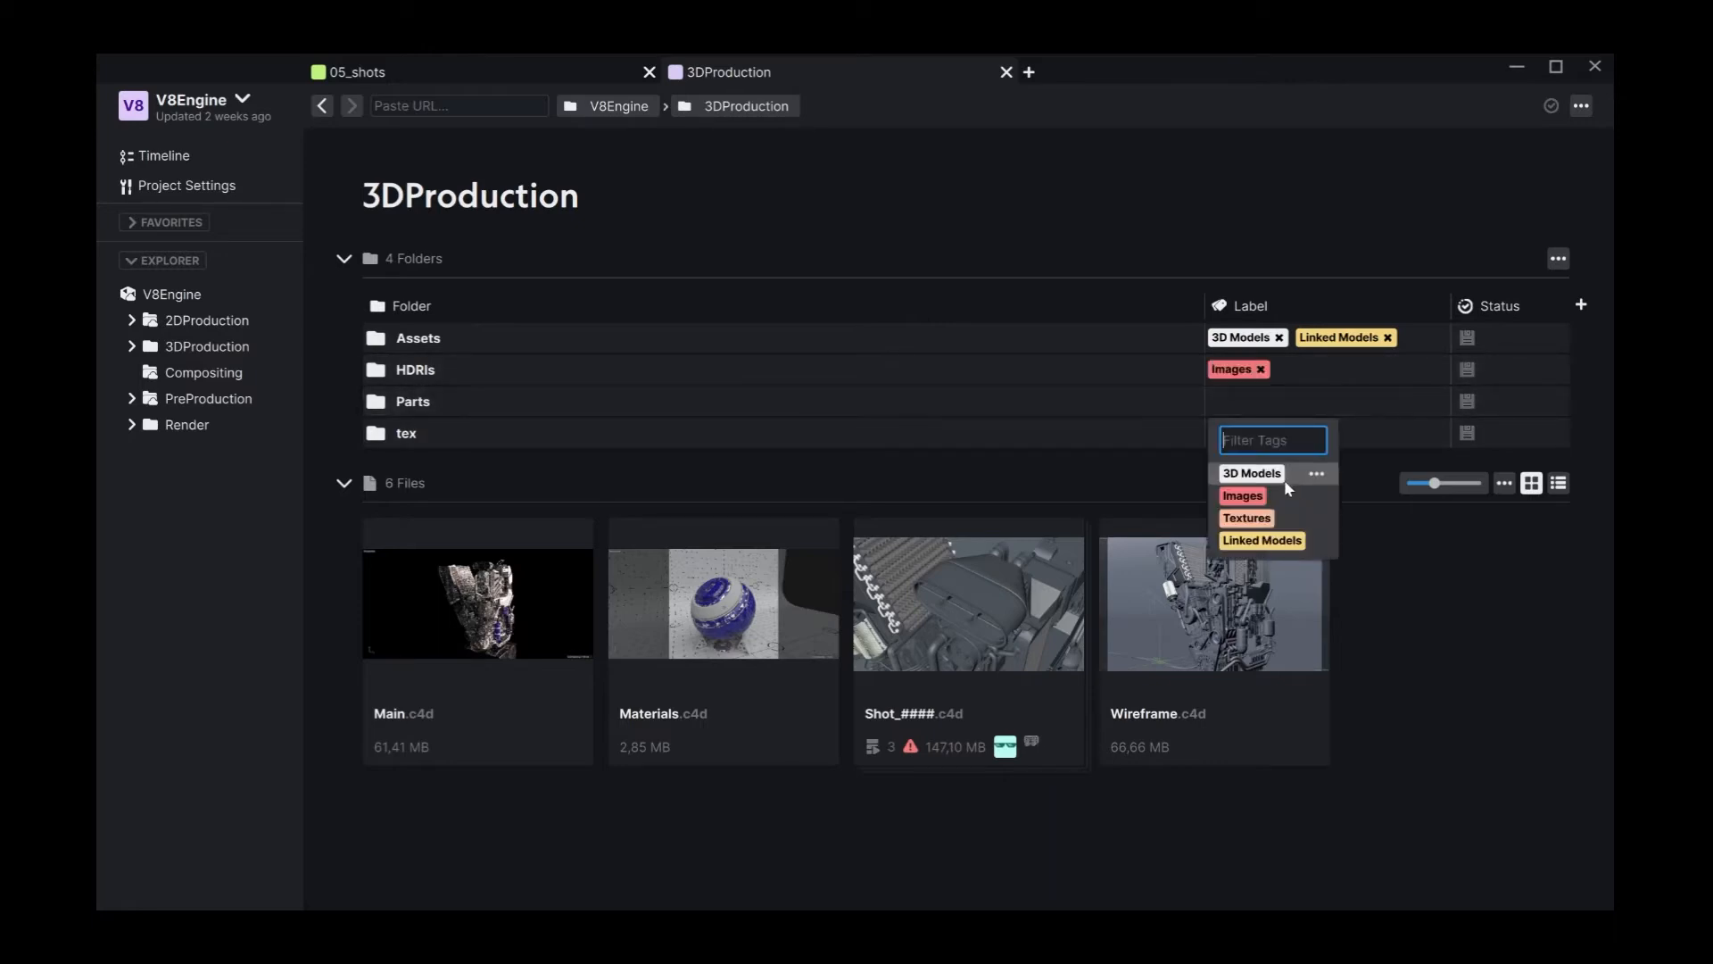
left_click(1263, 539)
Step: Label the tex folder with both the Images and Textures tags
left_click(1219, 433)
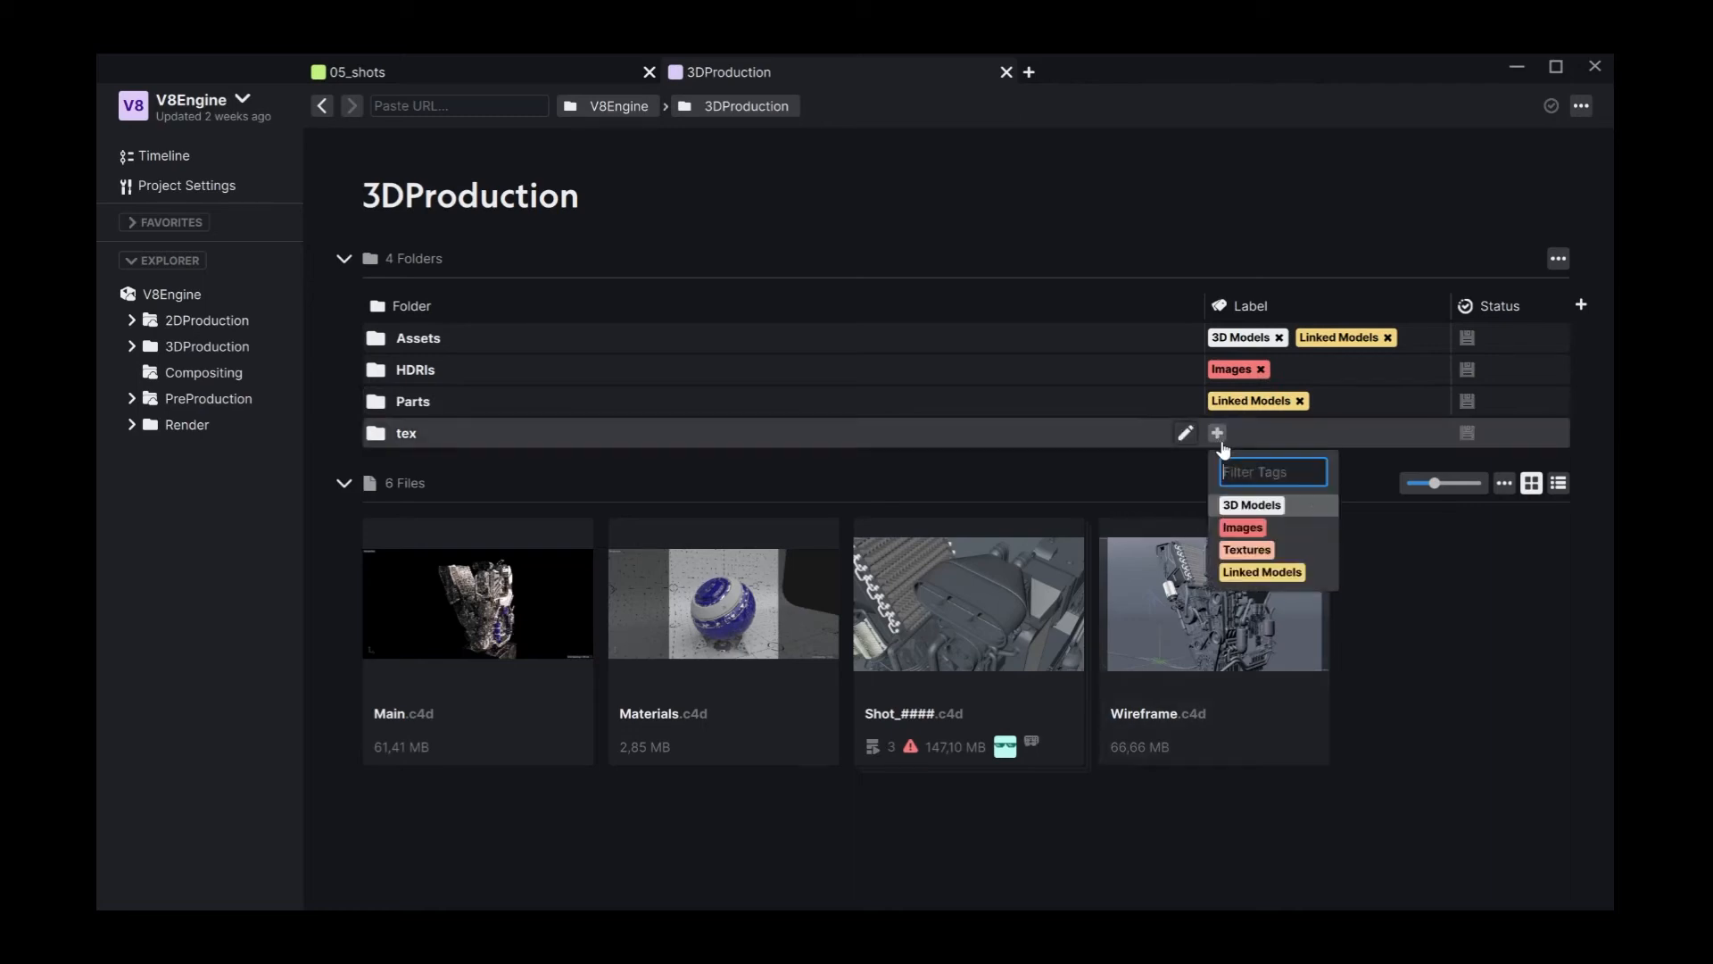
left_click(1258, 528)
left_click(1286, 435)
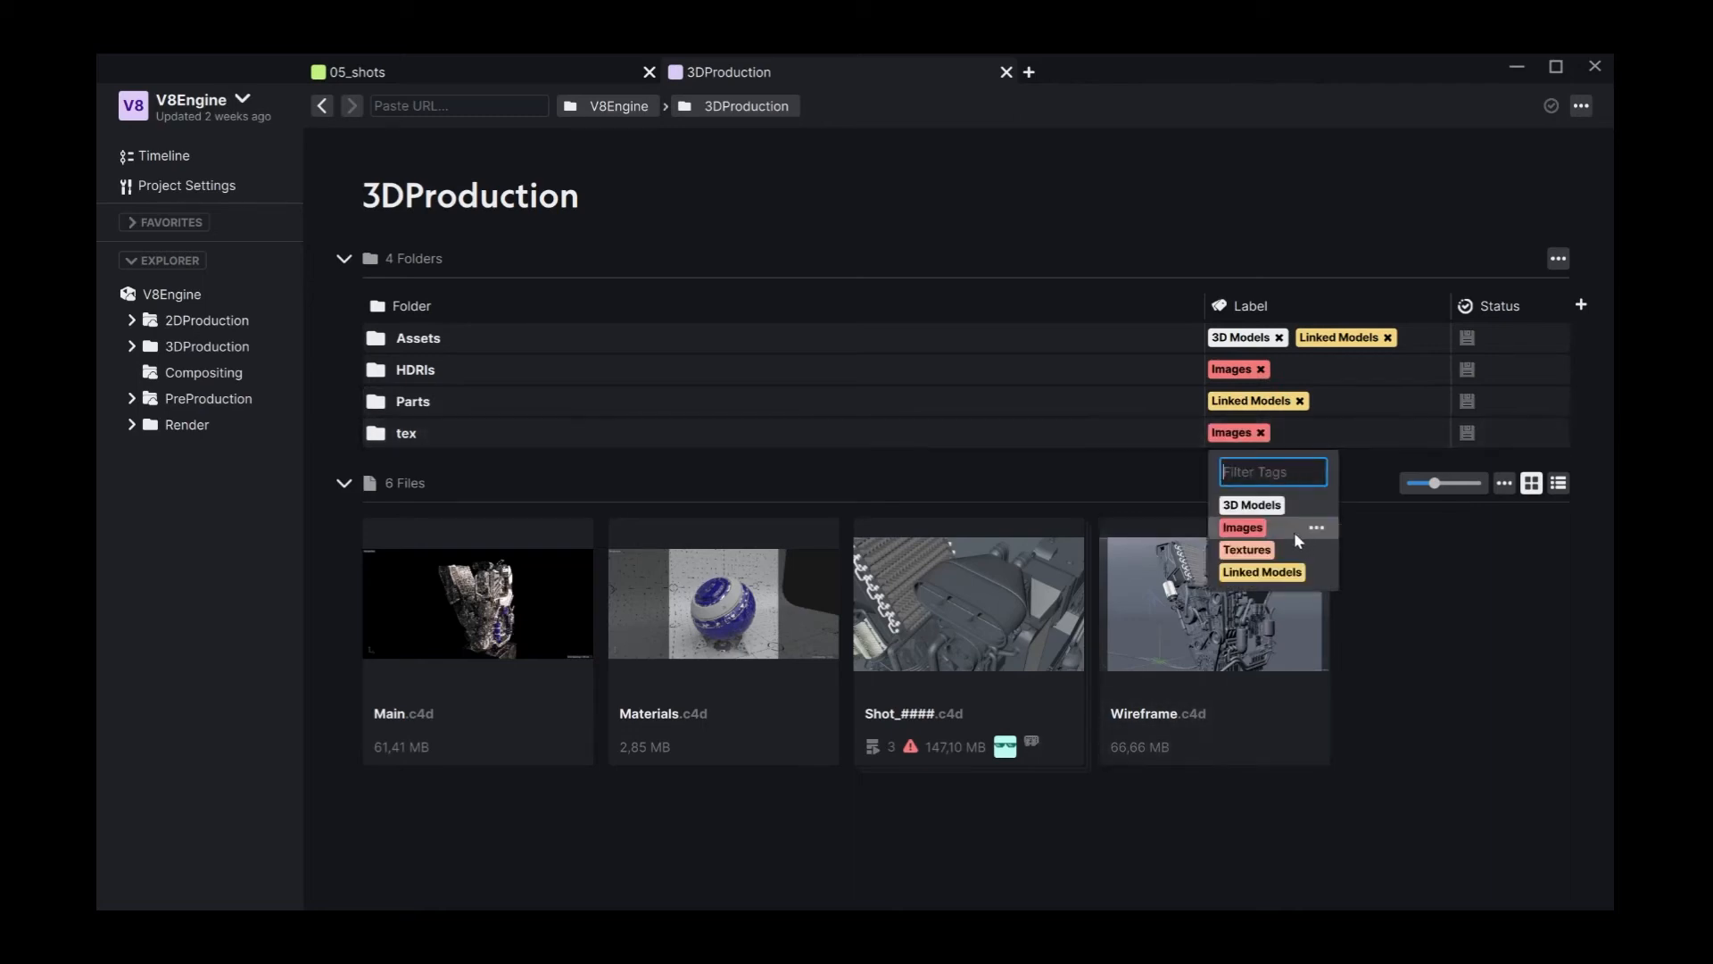
left_click(1239, 554)
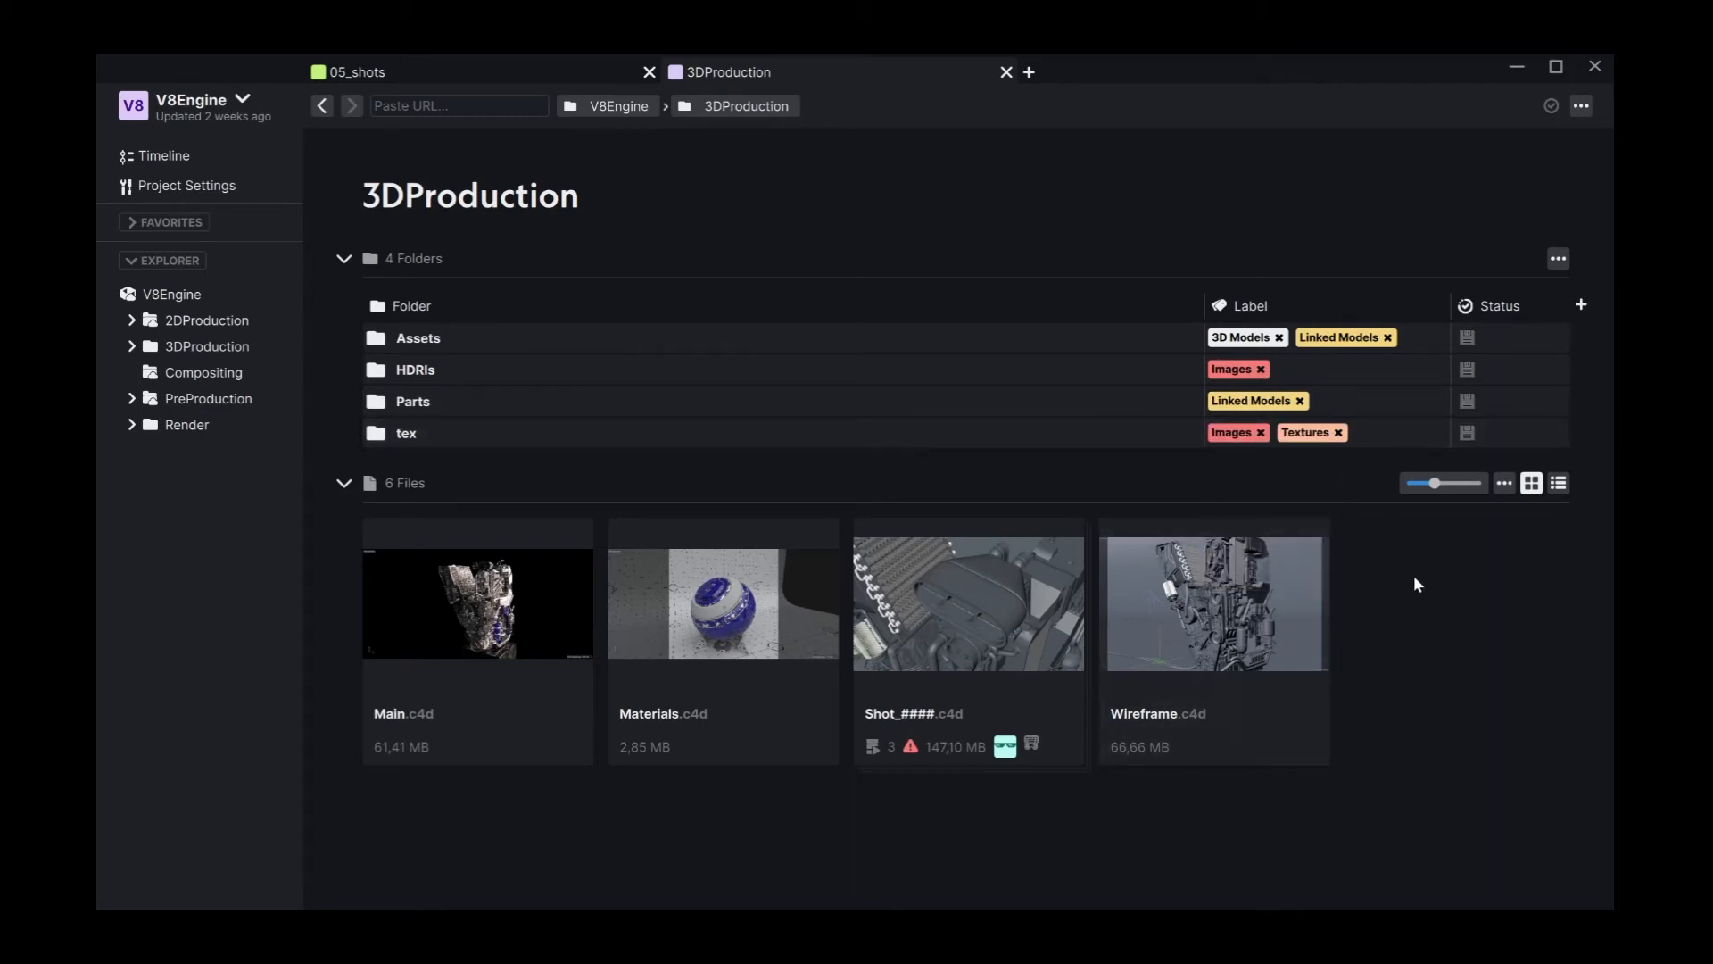
Step: Add a text field column named Notes to the folders table and widen it
left_click(1581, 305)
left_click(1492, 415)
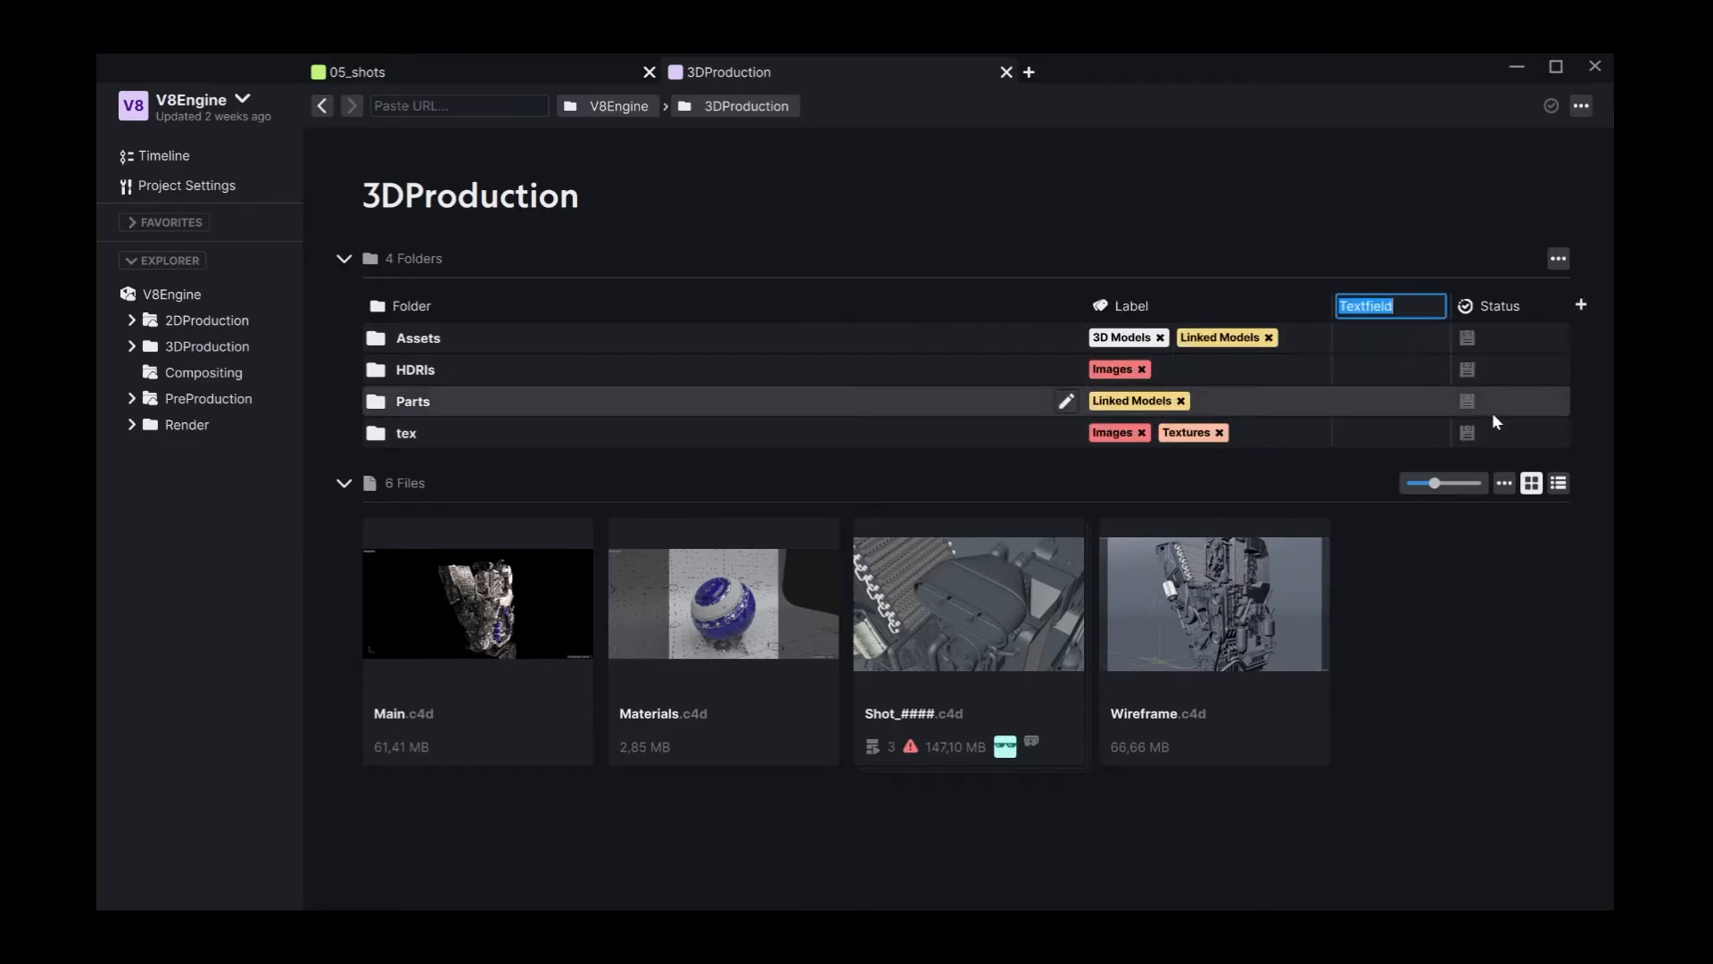
type("Notes")
key("Return")
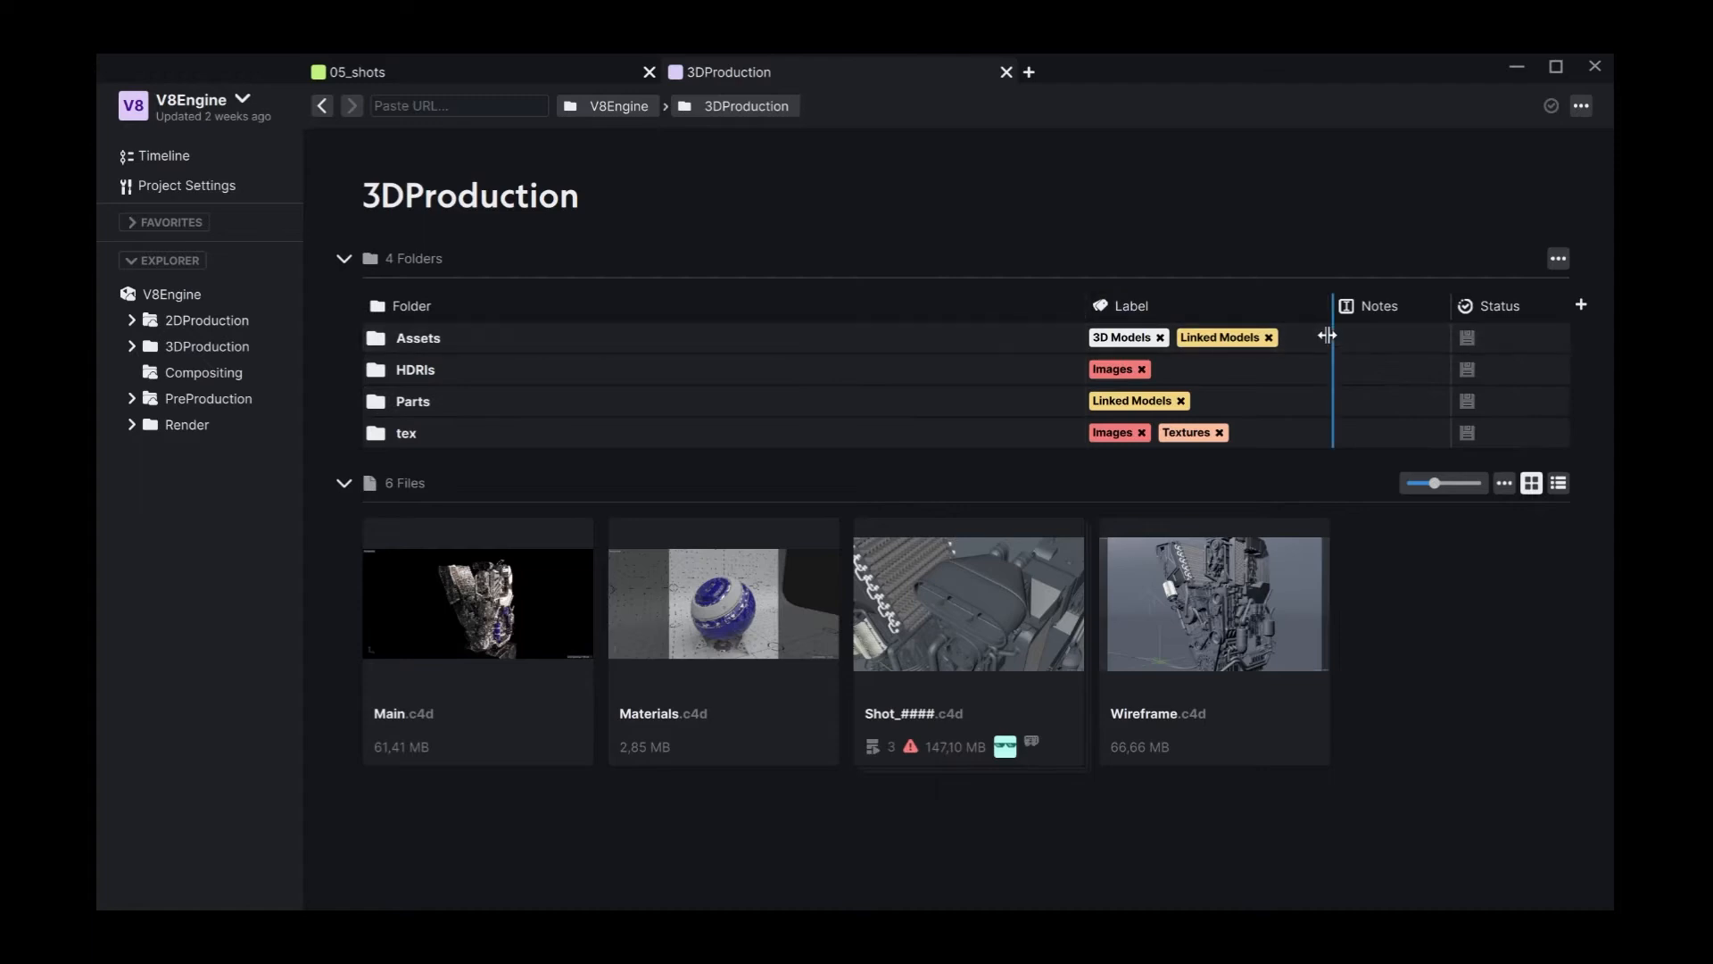
left_click_drag(1332, 337, 1214, 337)
Step: Enter the note "Don't rename this folder" for the Assets folder
left_click(1278, 337)
type("Don't rename this folder")
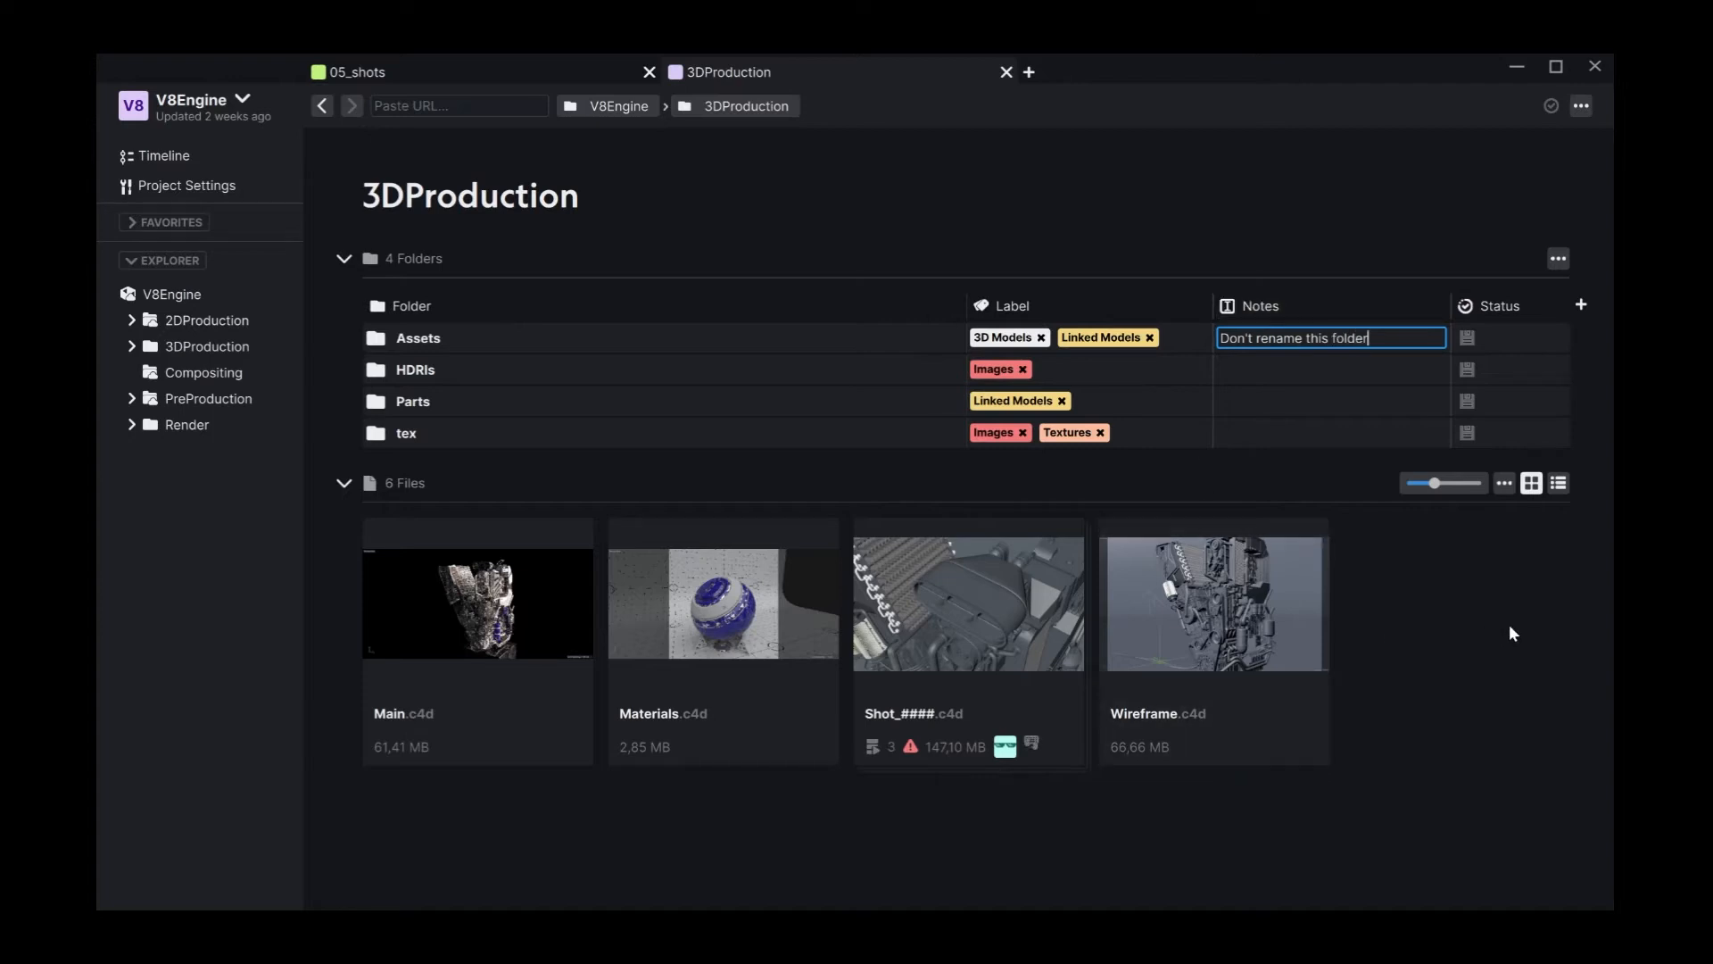
left_click(1353, 364)
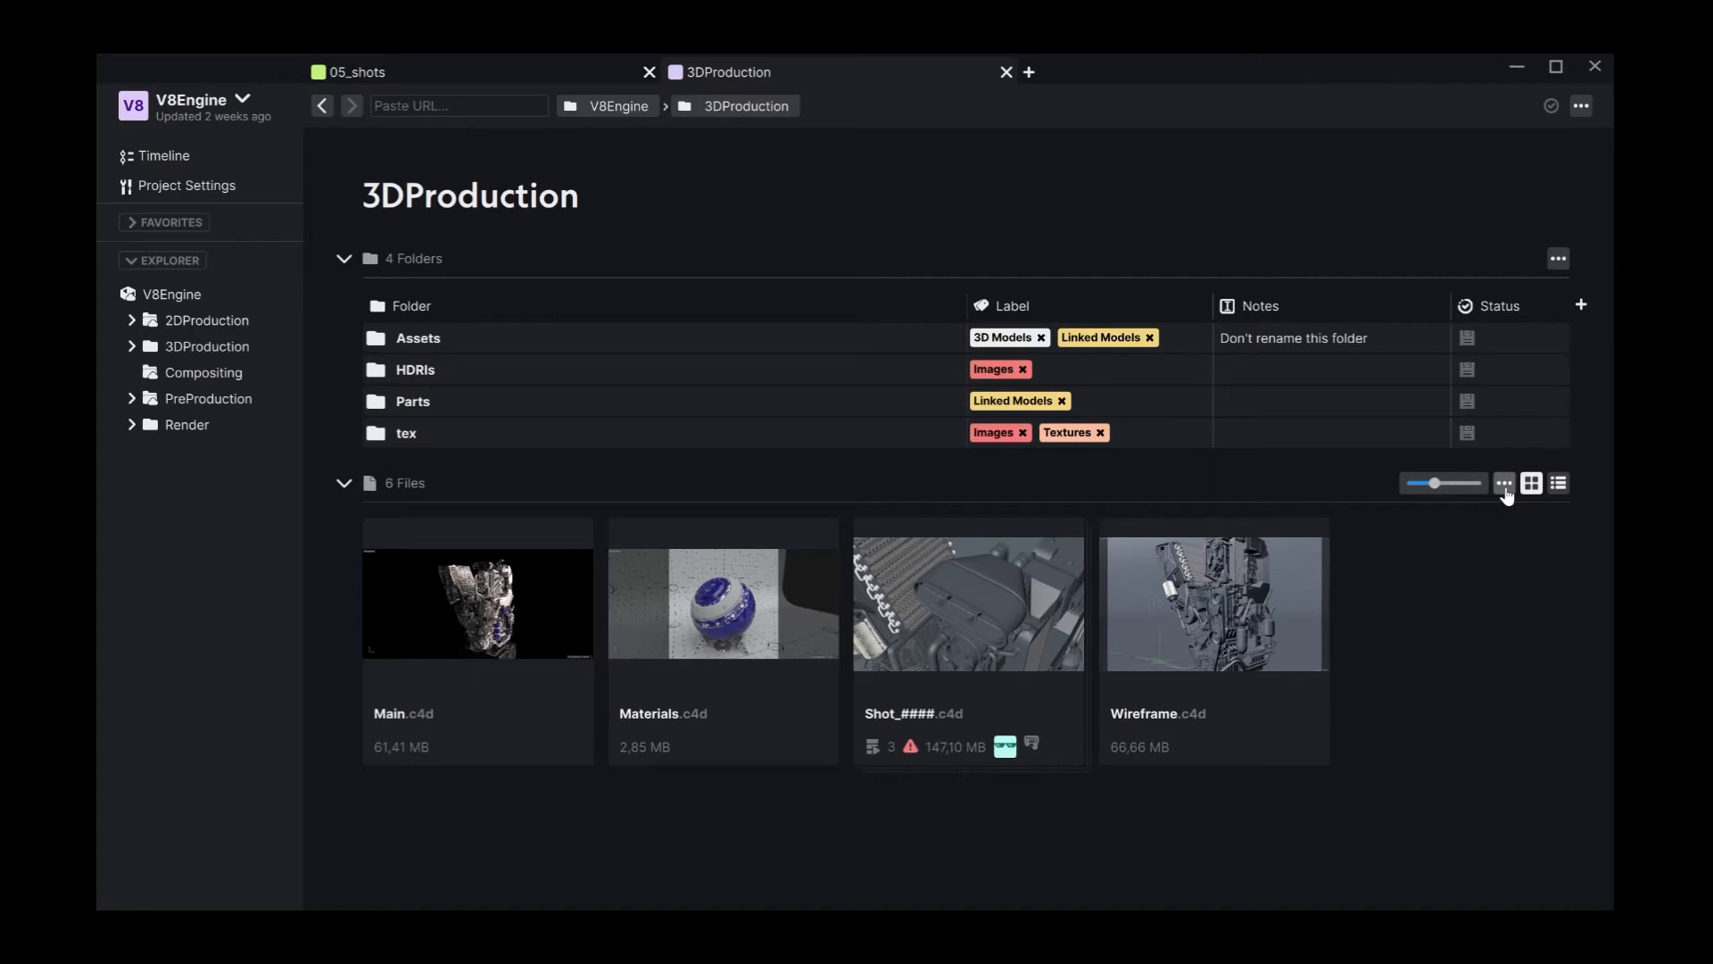
Step: Show the files as a list and add a single-choice tag column named Status to it
left_click(1560, 485)
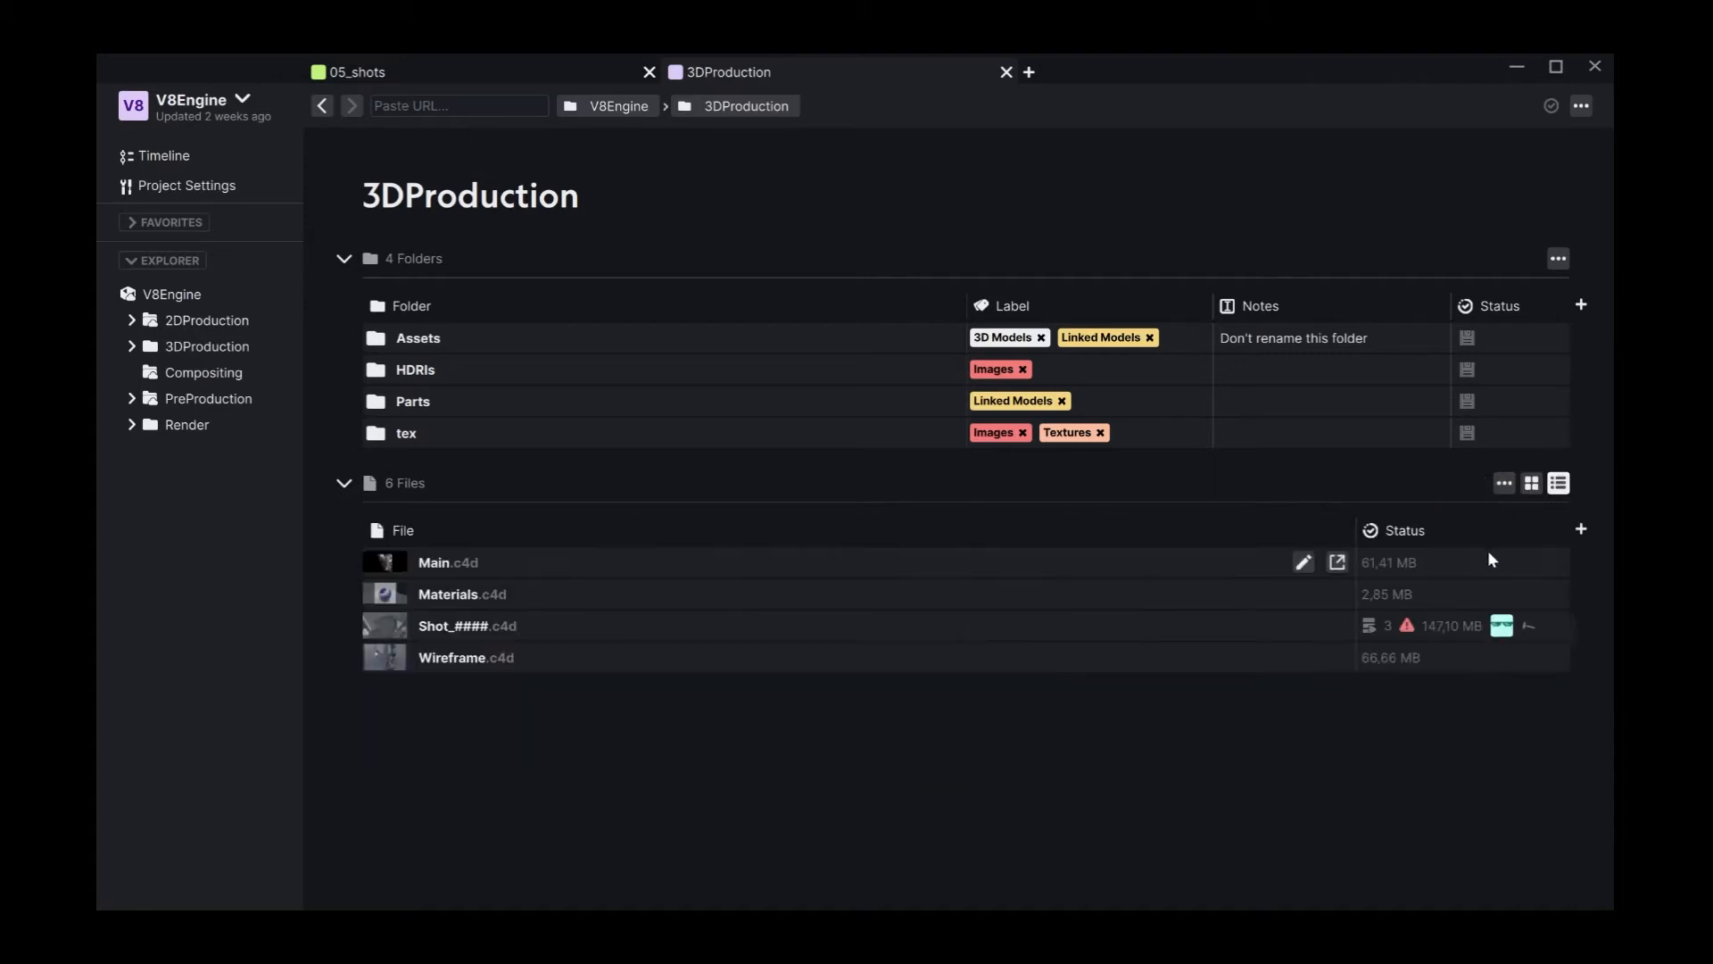
left_click(1589, 536)
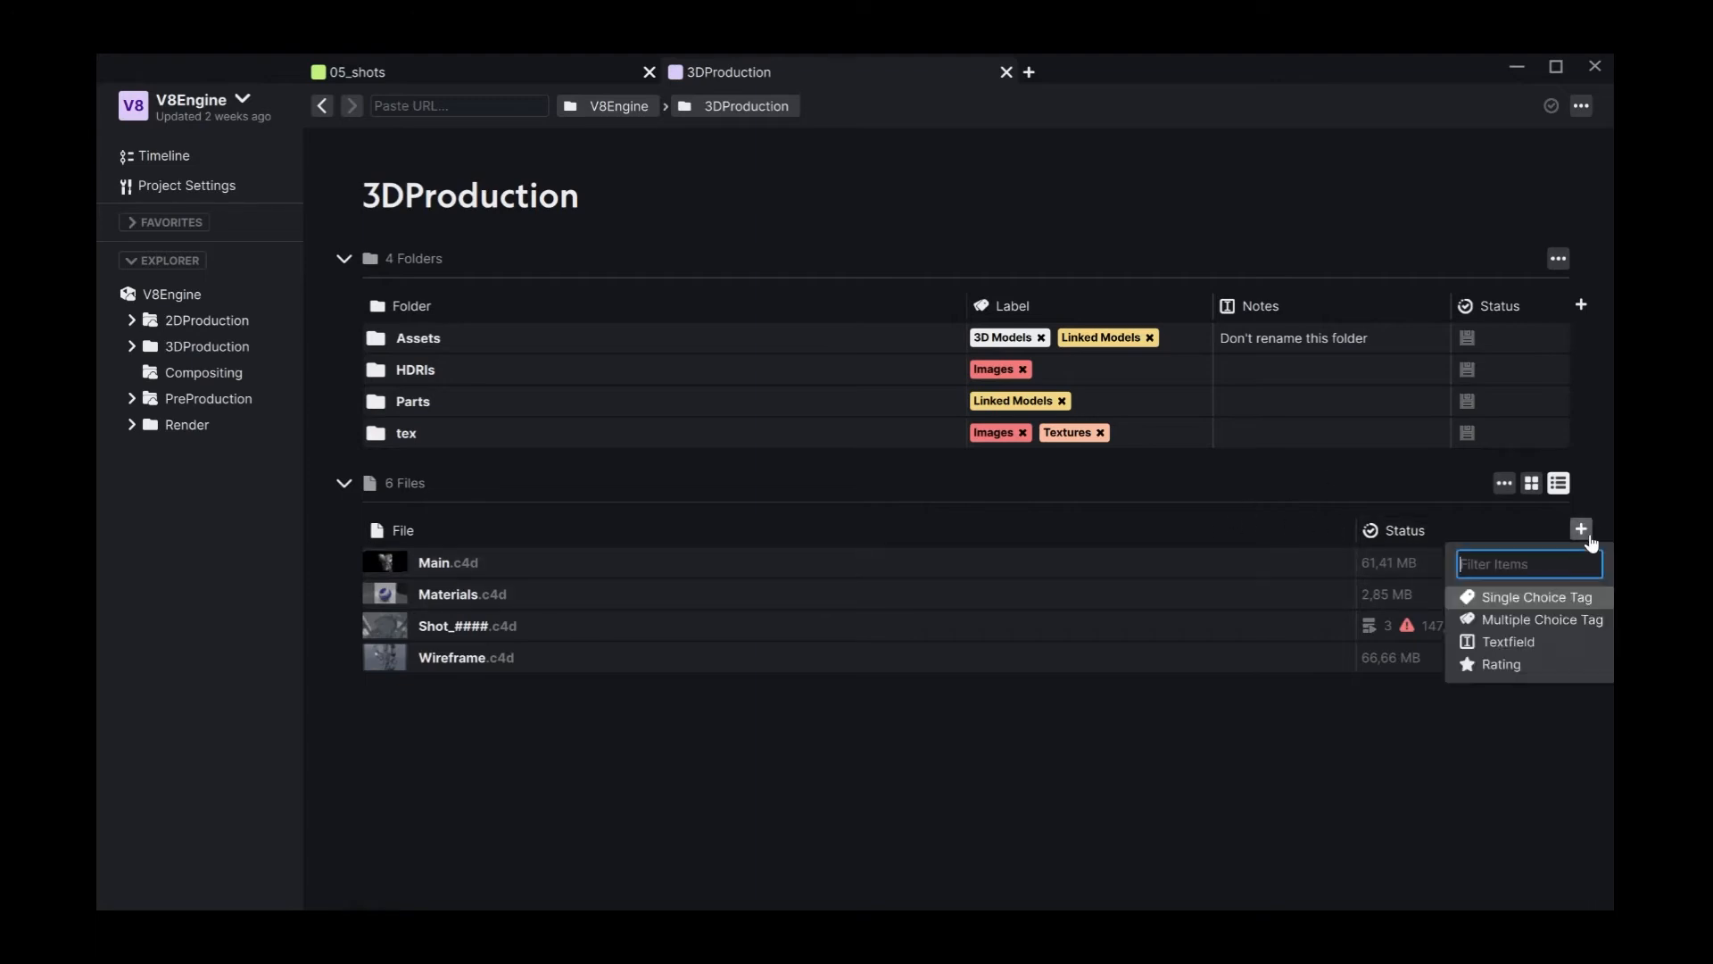
left_click(1531, 595)
type("Status")
key("Return")
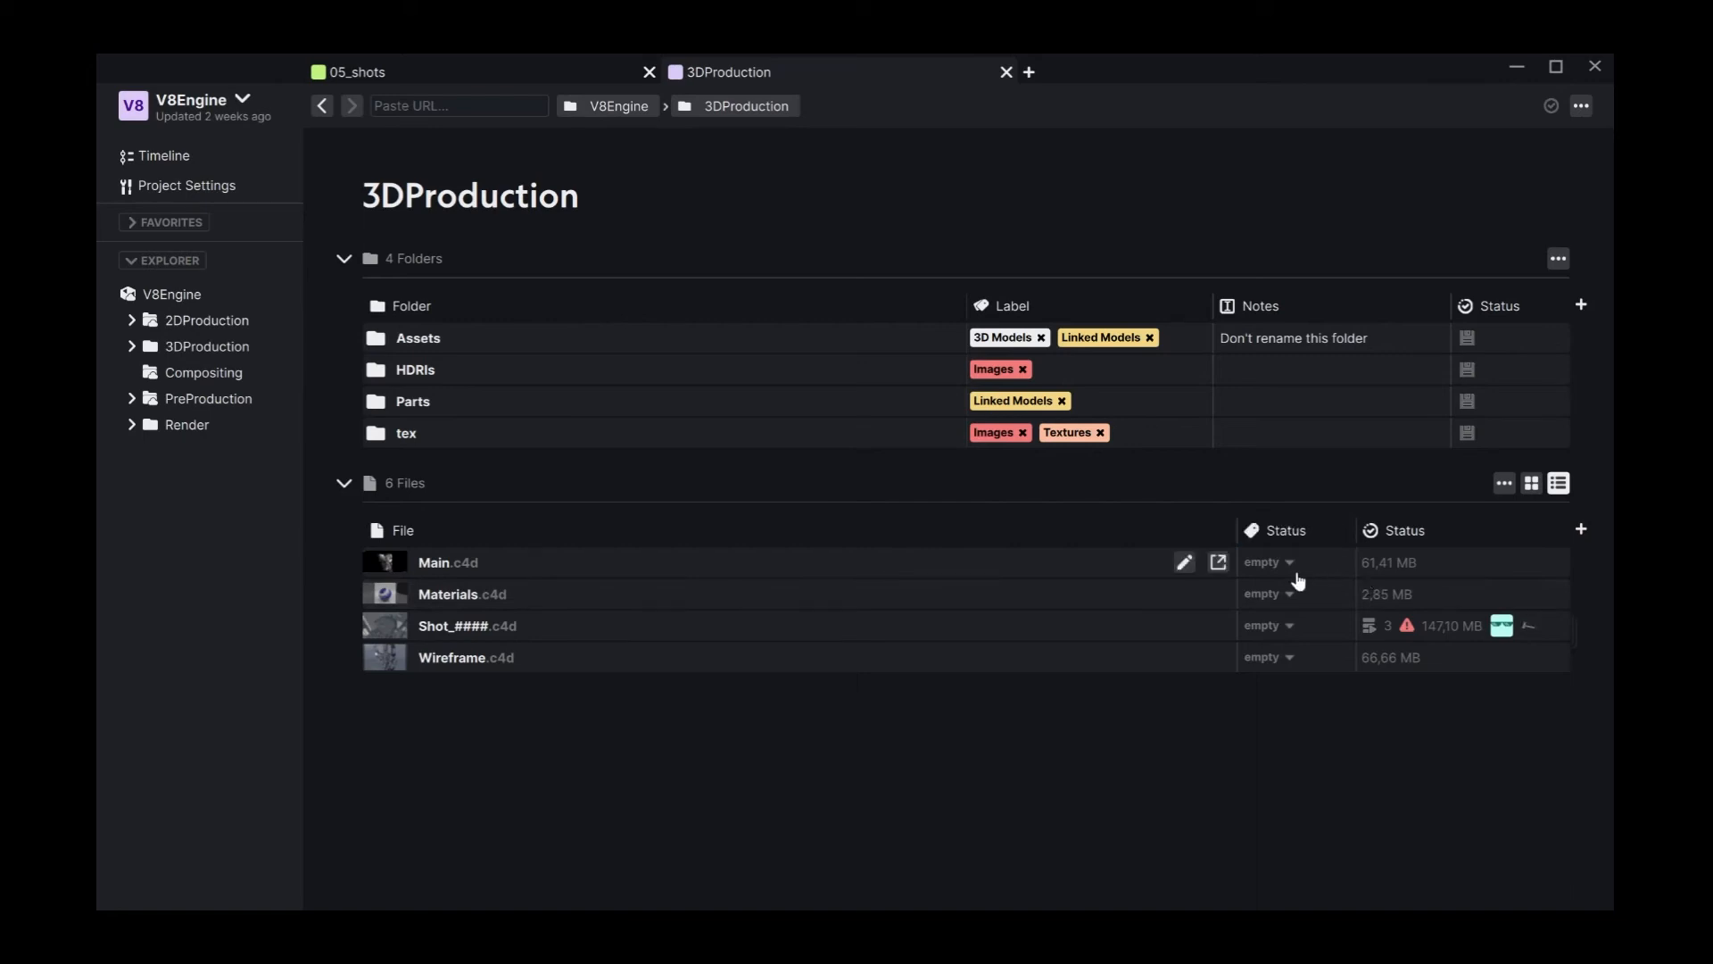
Step: Create the tag In Progress for the files' new Status column, starting from the Main.c4d row
left_click(1290, 569)
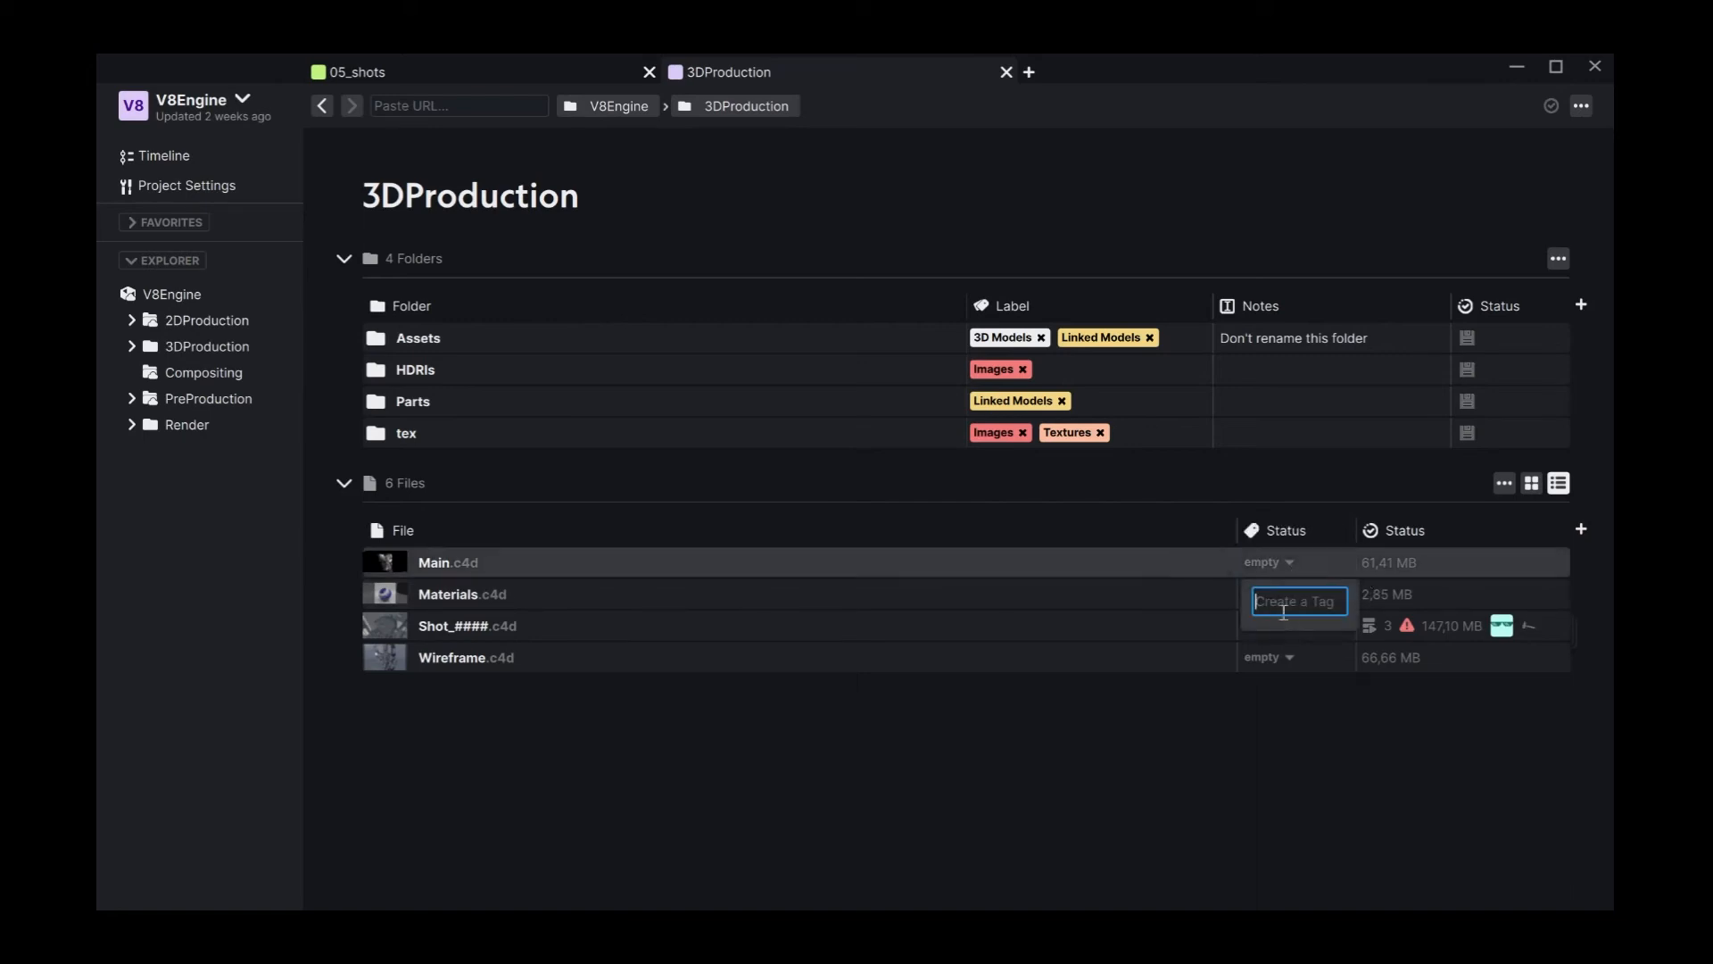
type("IN P")
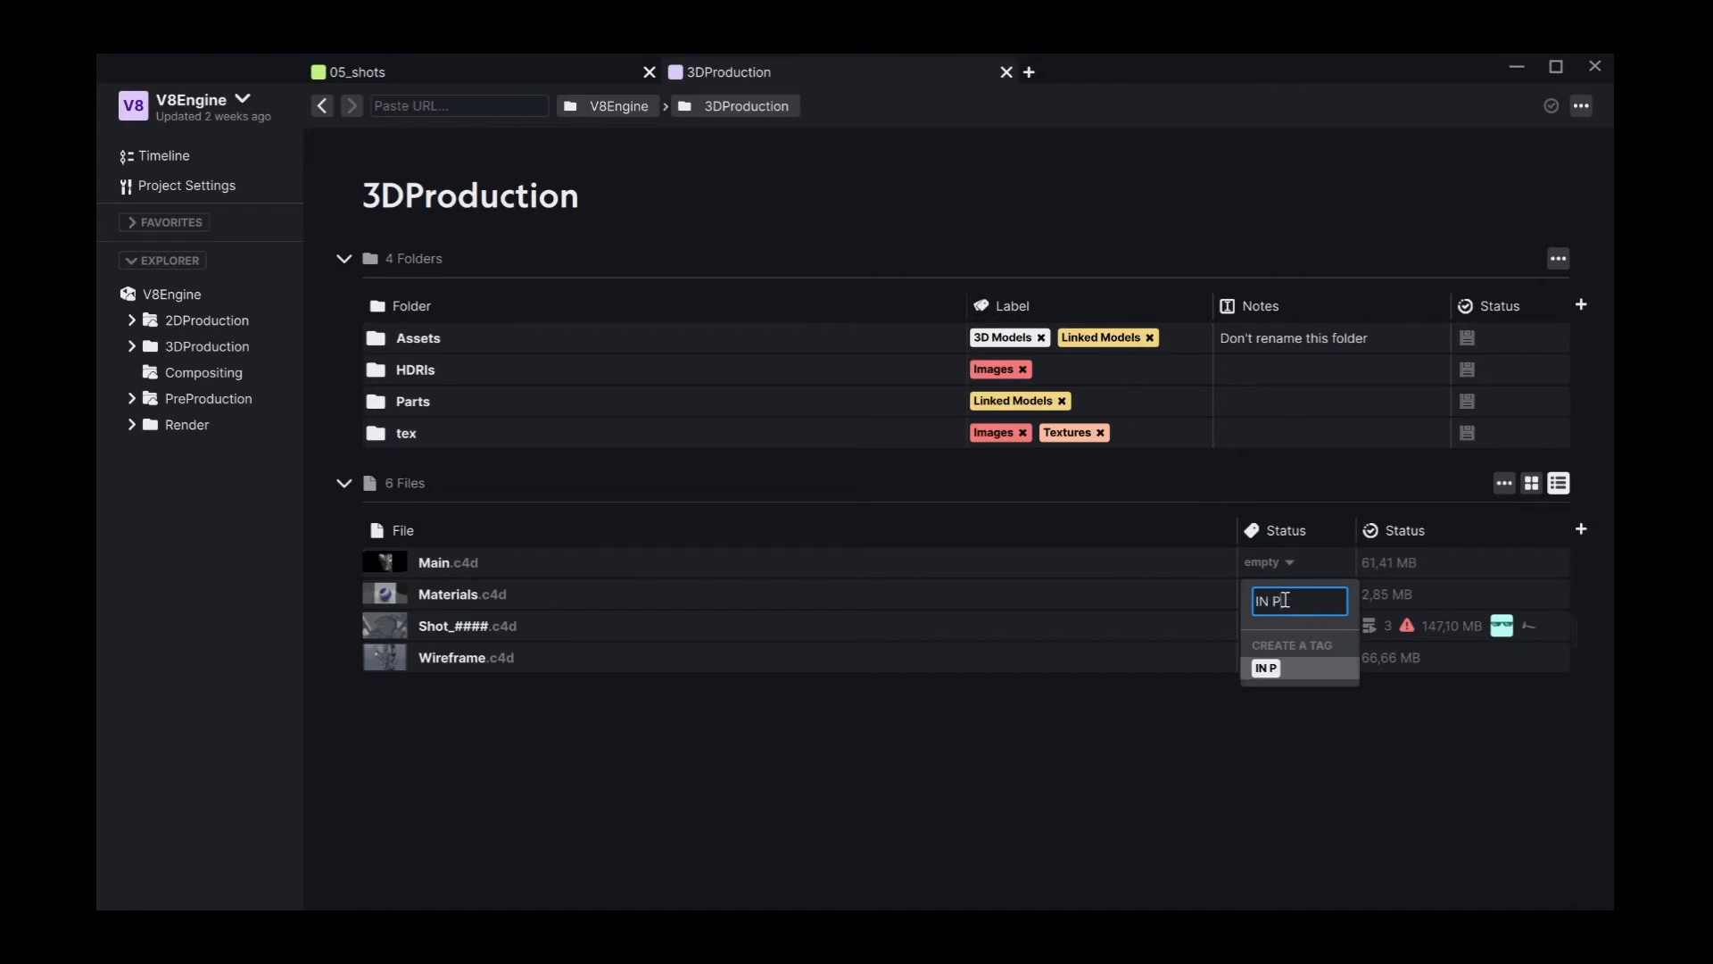
key("BackSpace")
key("BackSpace")
key("BackSpace")
type("n Progress")
key("Return")
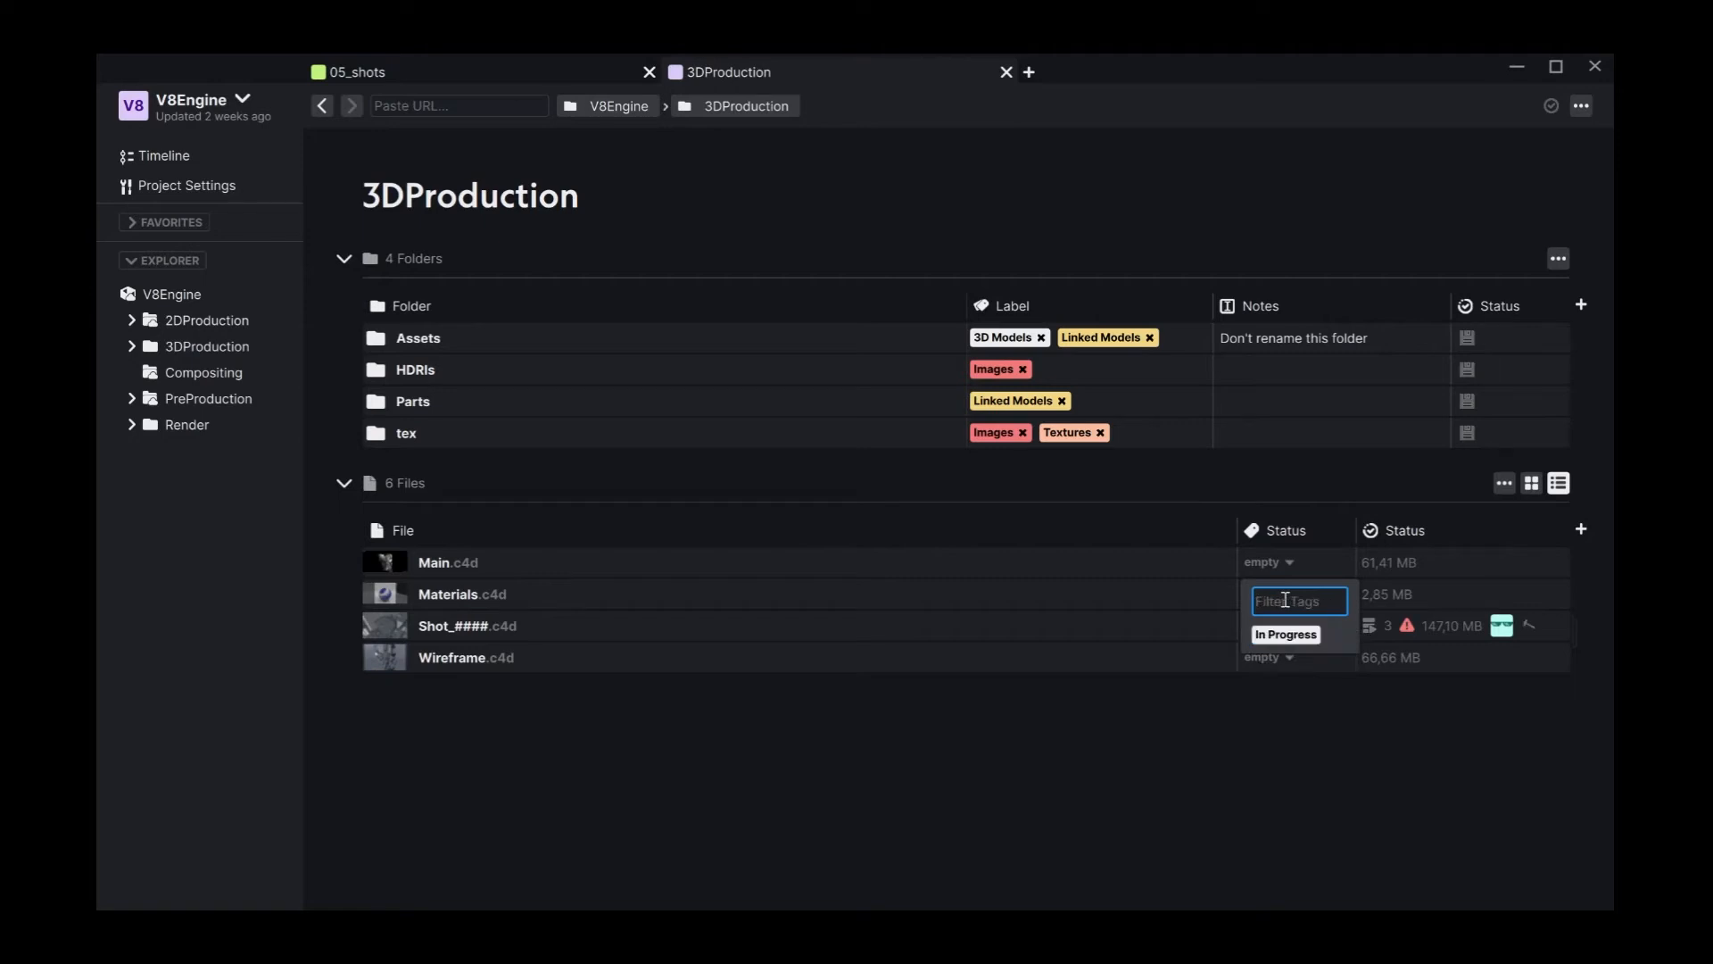
Step: Create four more Status tags named Doing, Done, Waiting for approval and Problem
type("Doing")
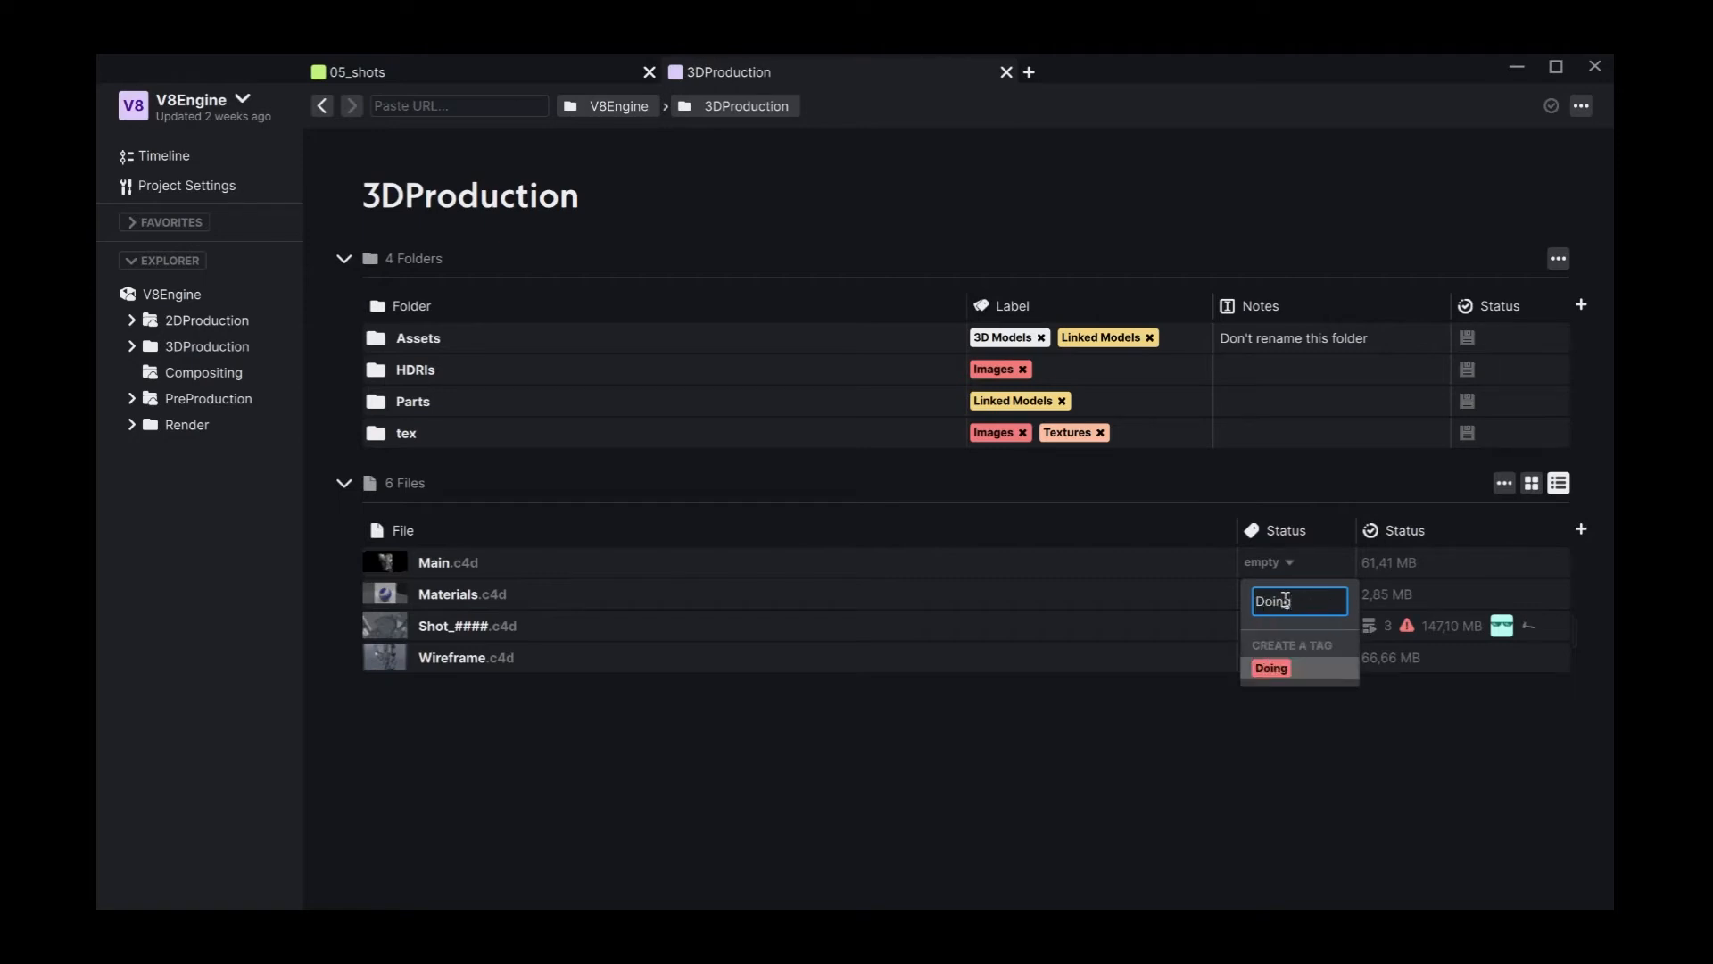
key("Return")
type("Done")
key("Return")
type("Waiting for approval")
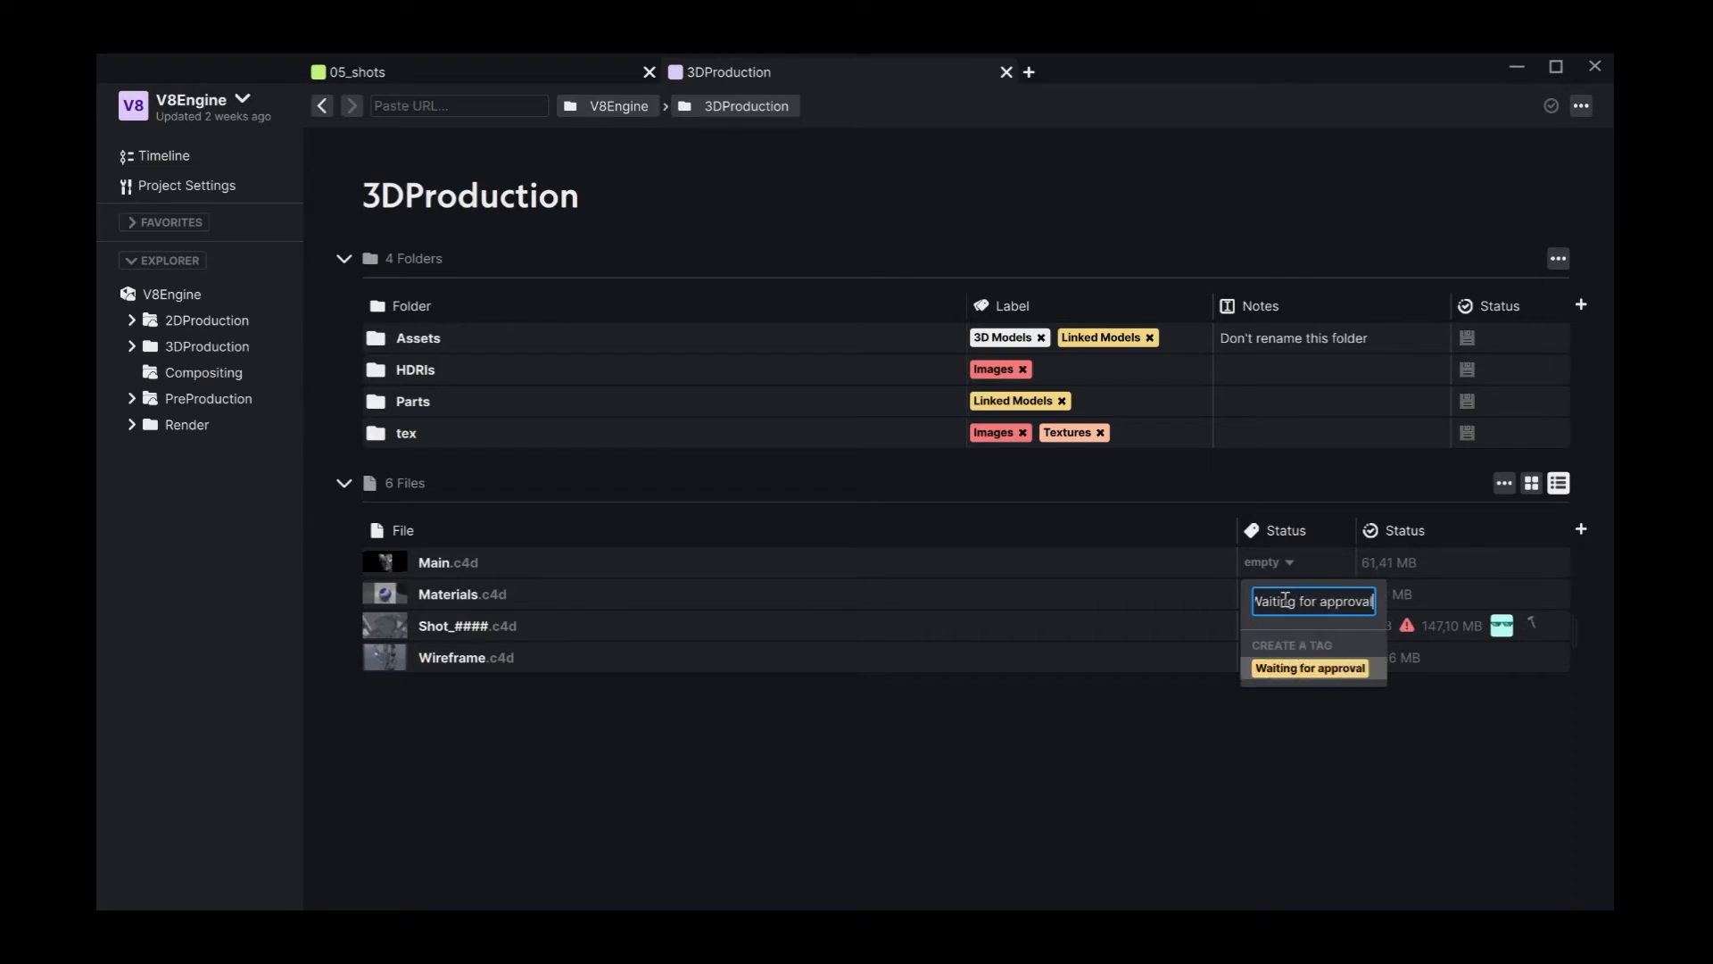
key("Return")
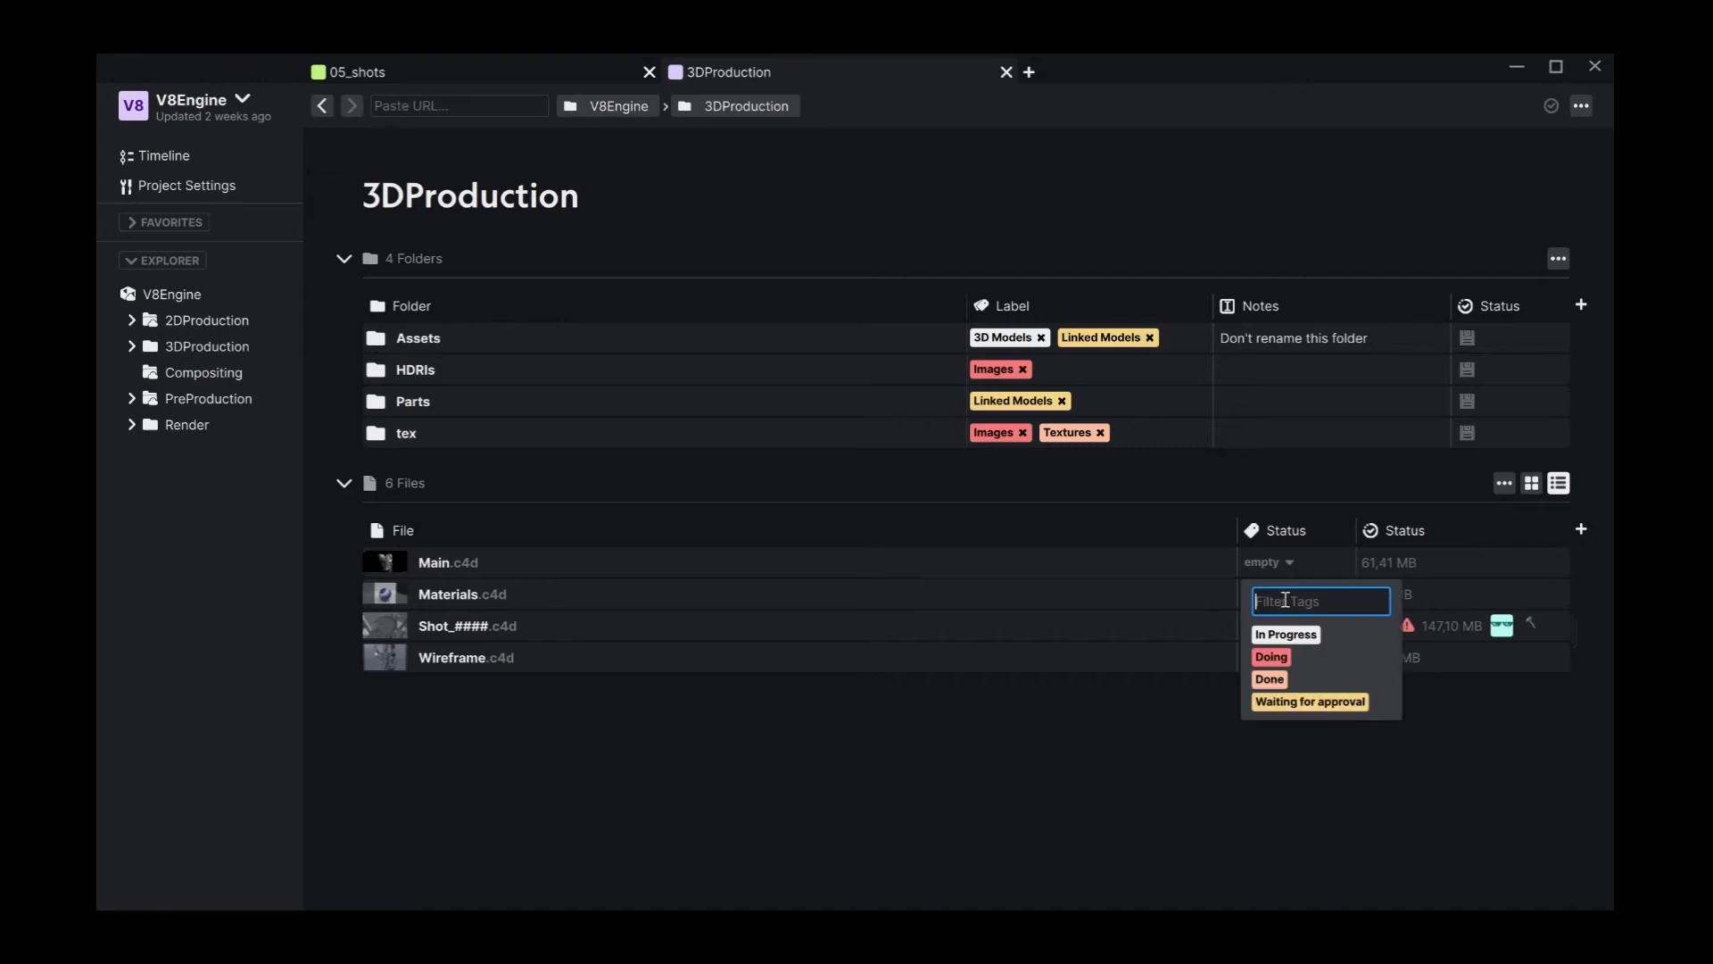
type("Problem")
left_click(1280, 667)
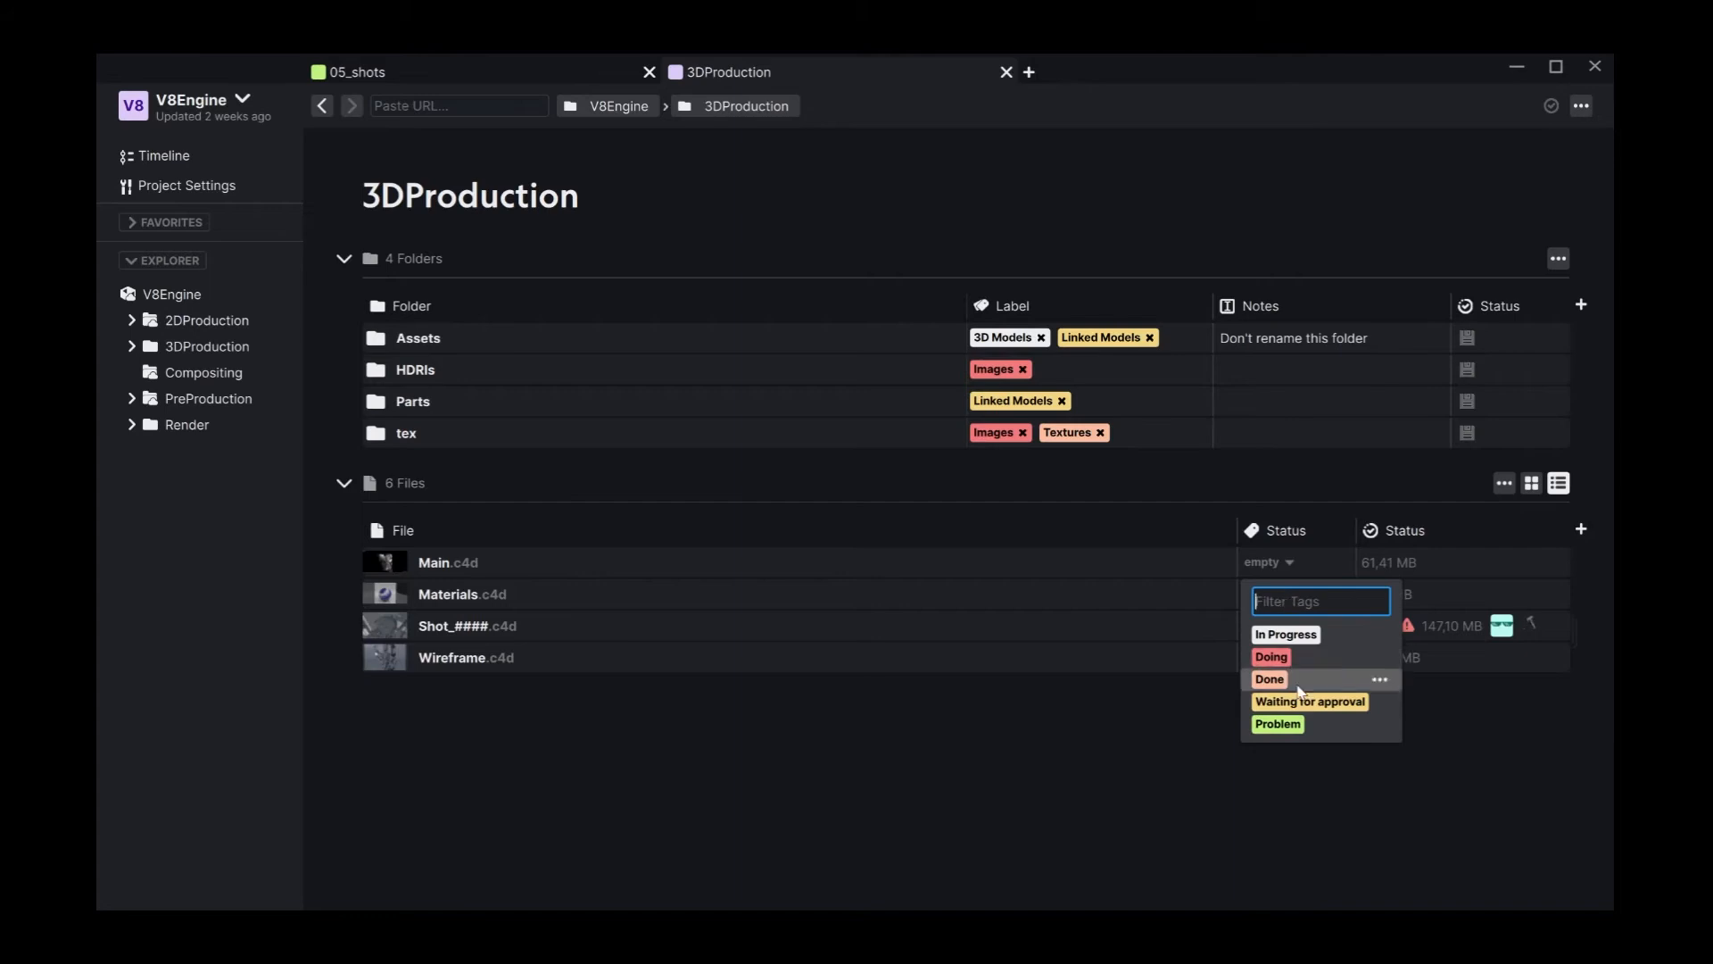
Step: Recolor the files' Status tags: Problem red, Done green and Doing purple
left_click(1380, 725)
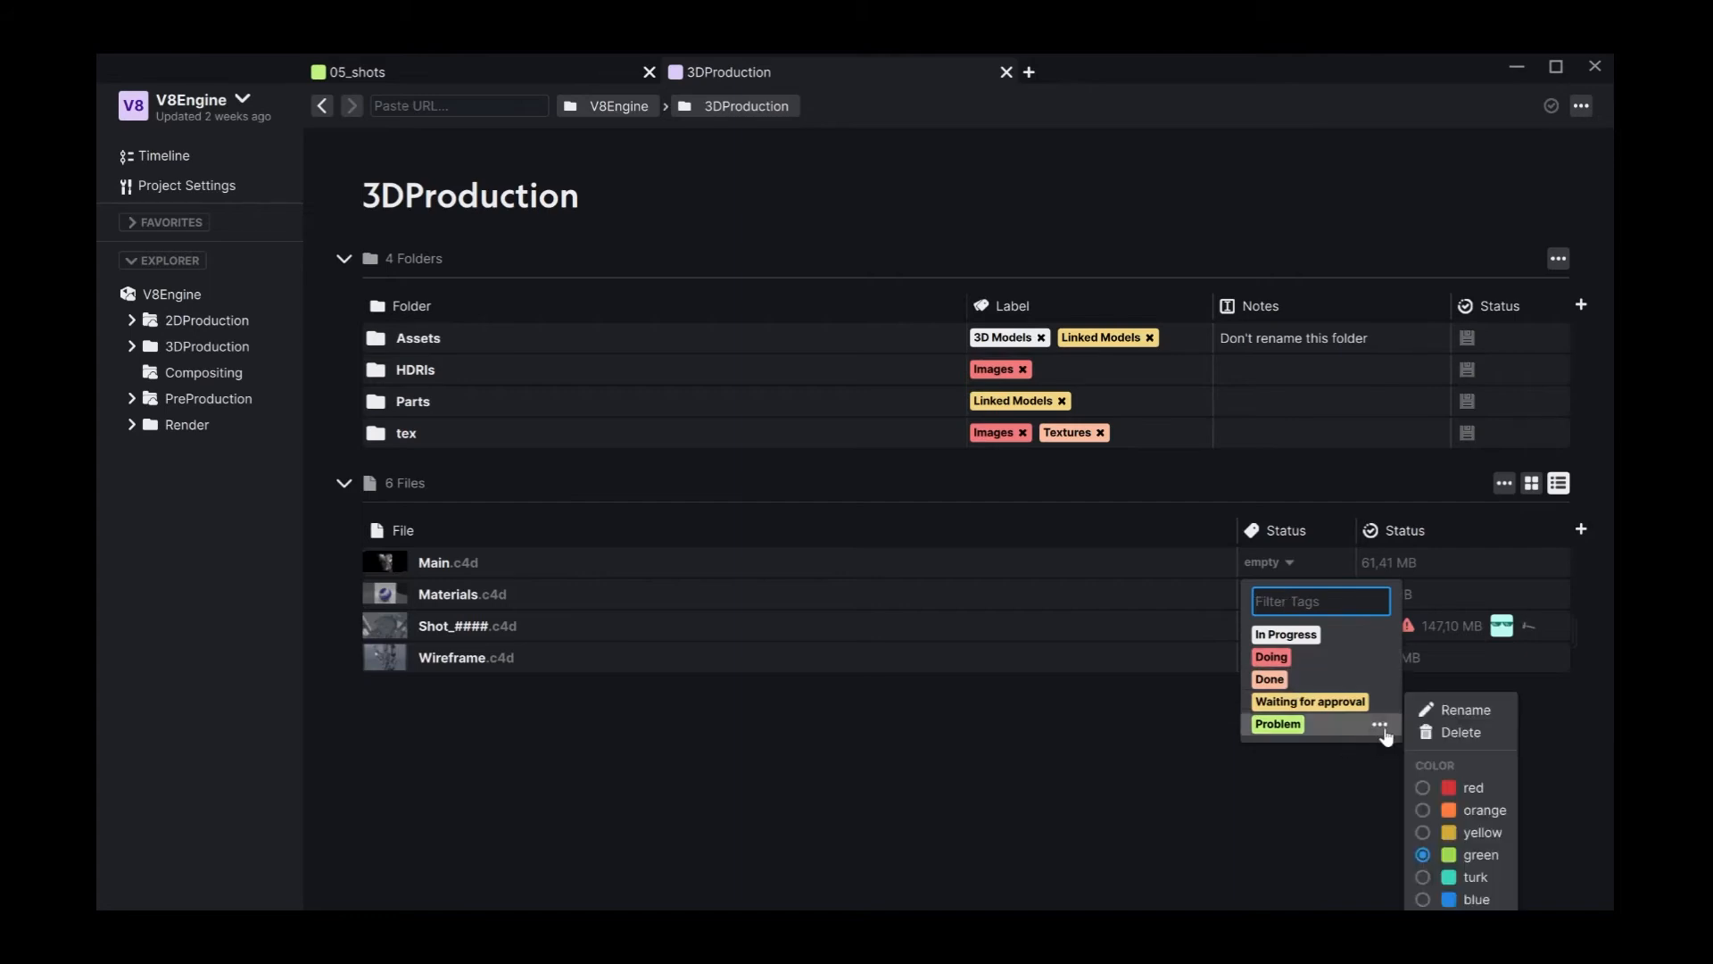
left_click(1423, 787)
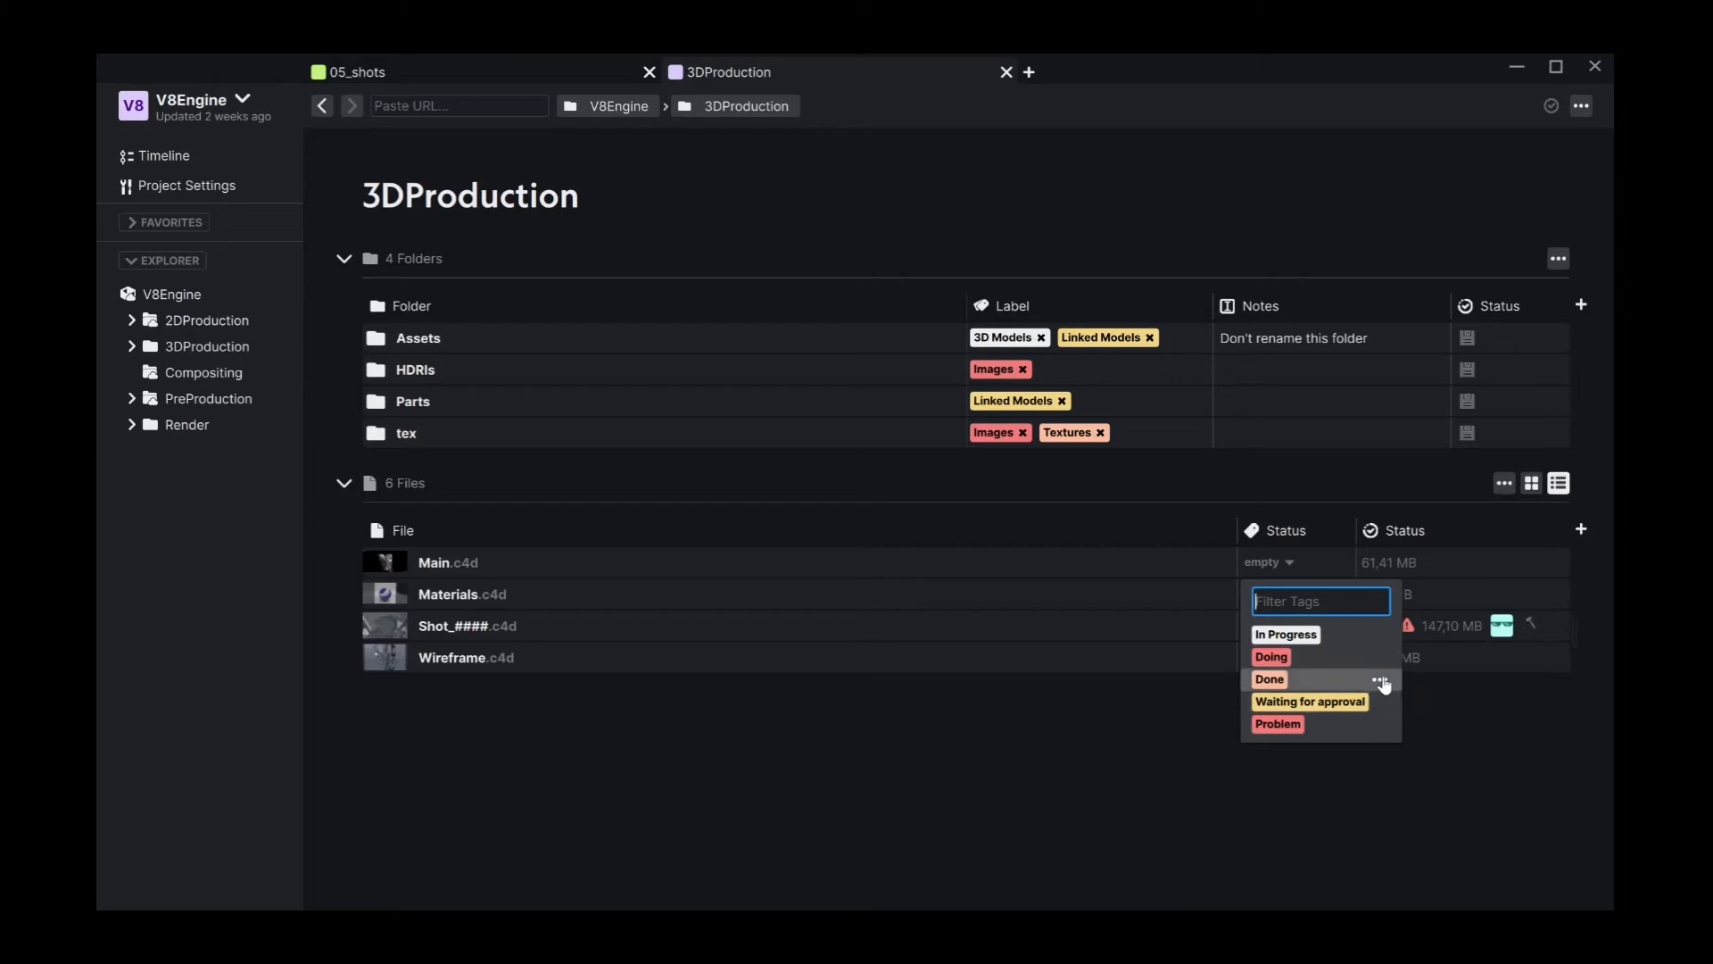
left_click(1380, 705)
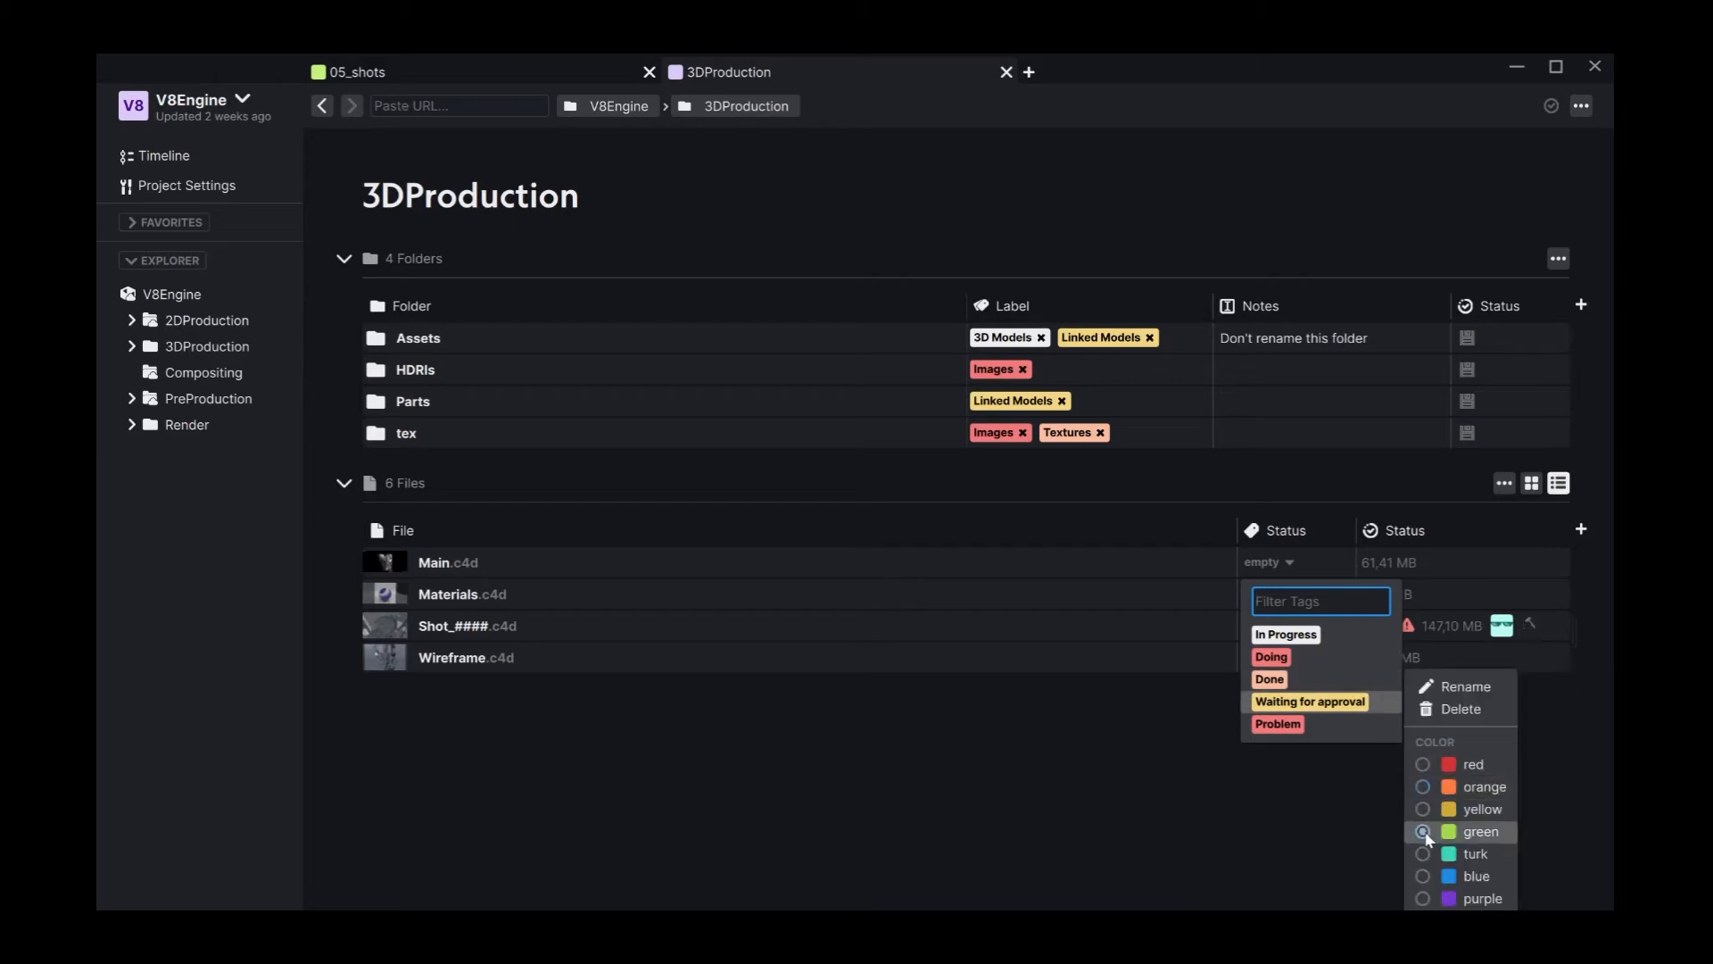
left_click(1379, 656)
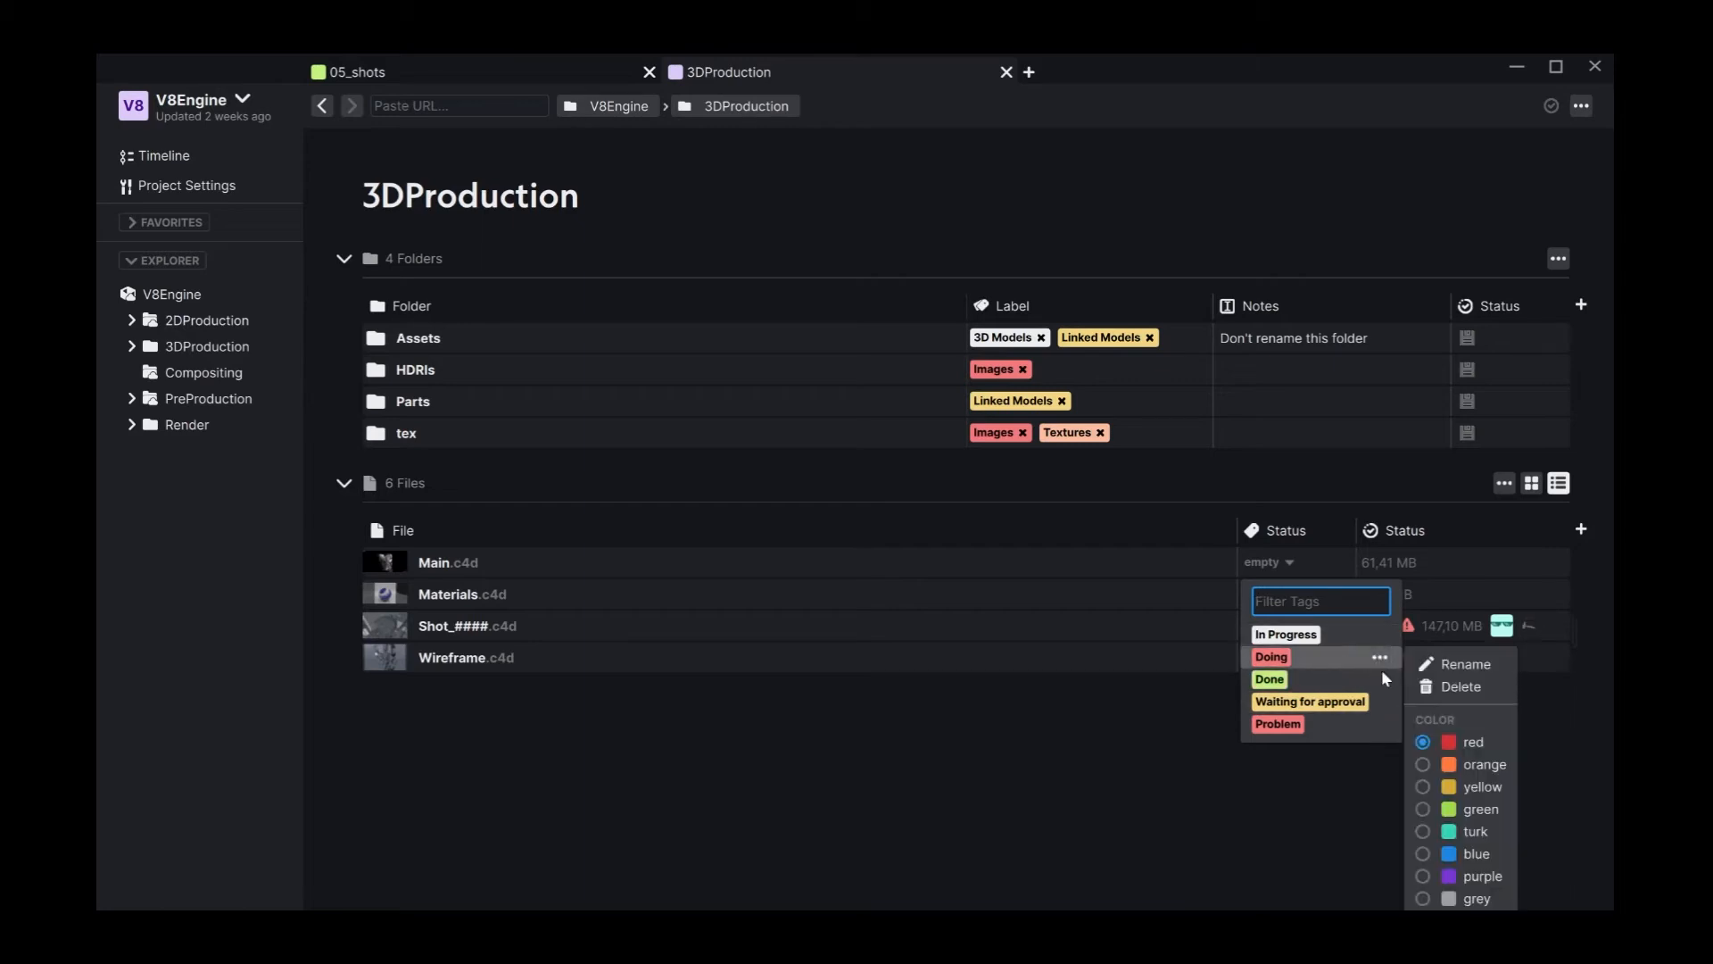
left_click(1428, 872)
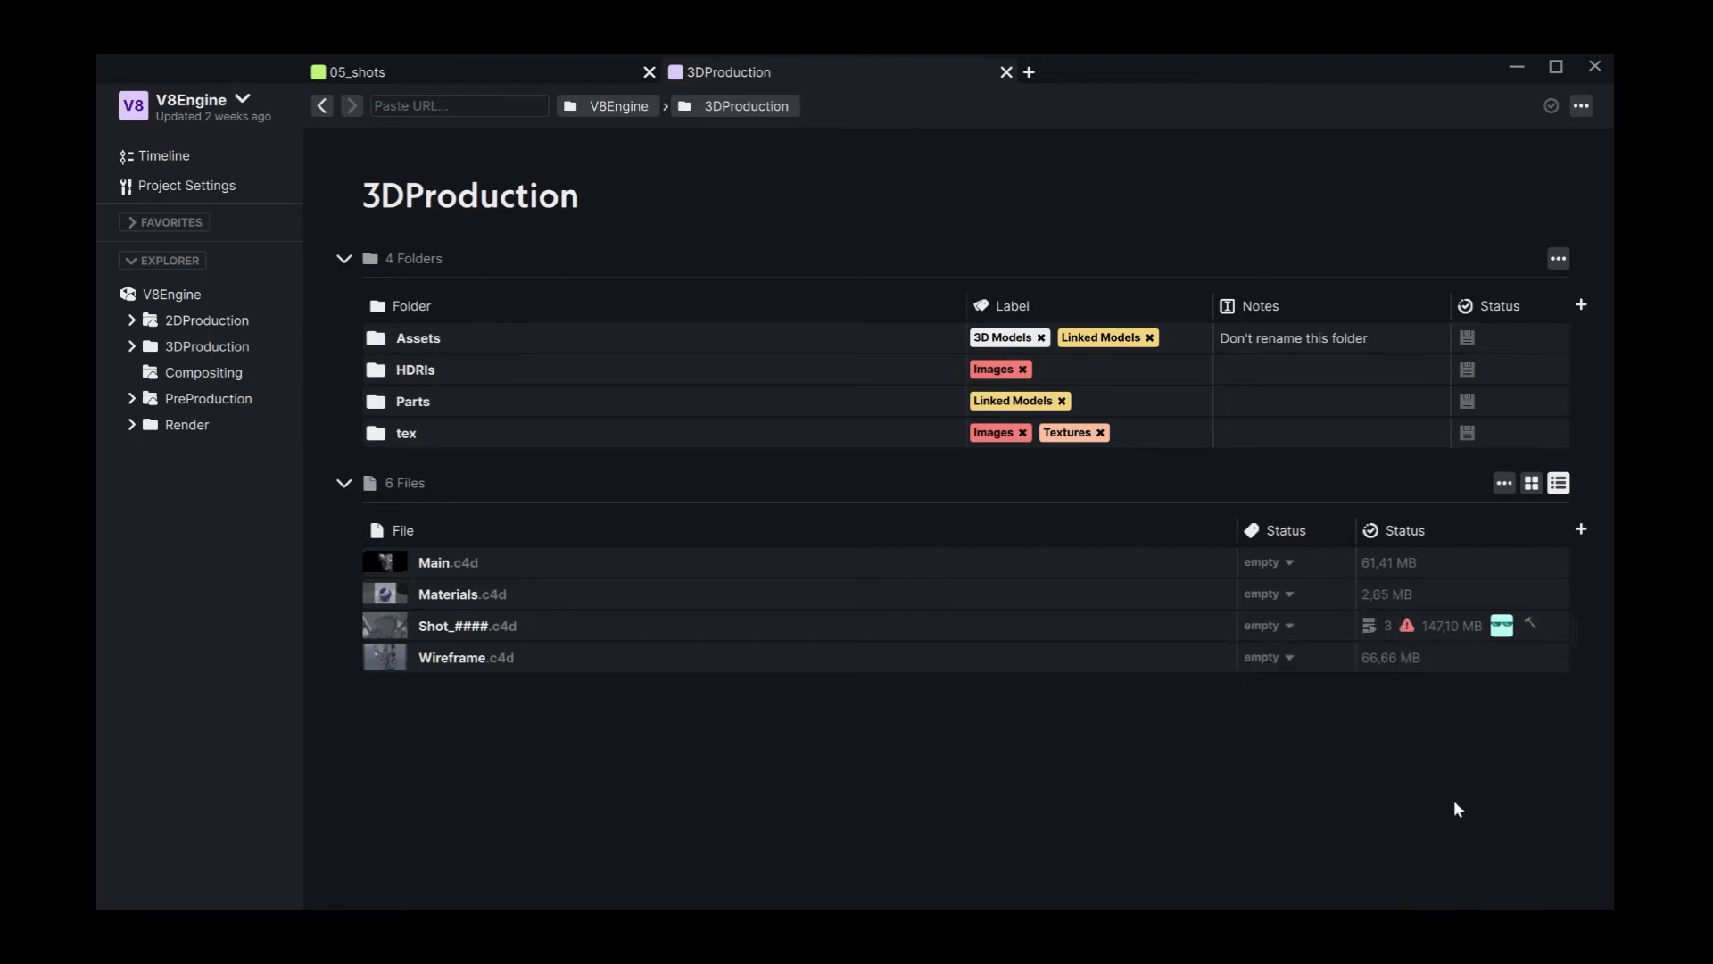
Step: Set the status of Main.c4d to In Progress, Materials.c4d to Done and Shot_####.c4d to Waiting for approval
left_click(1265, 561)
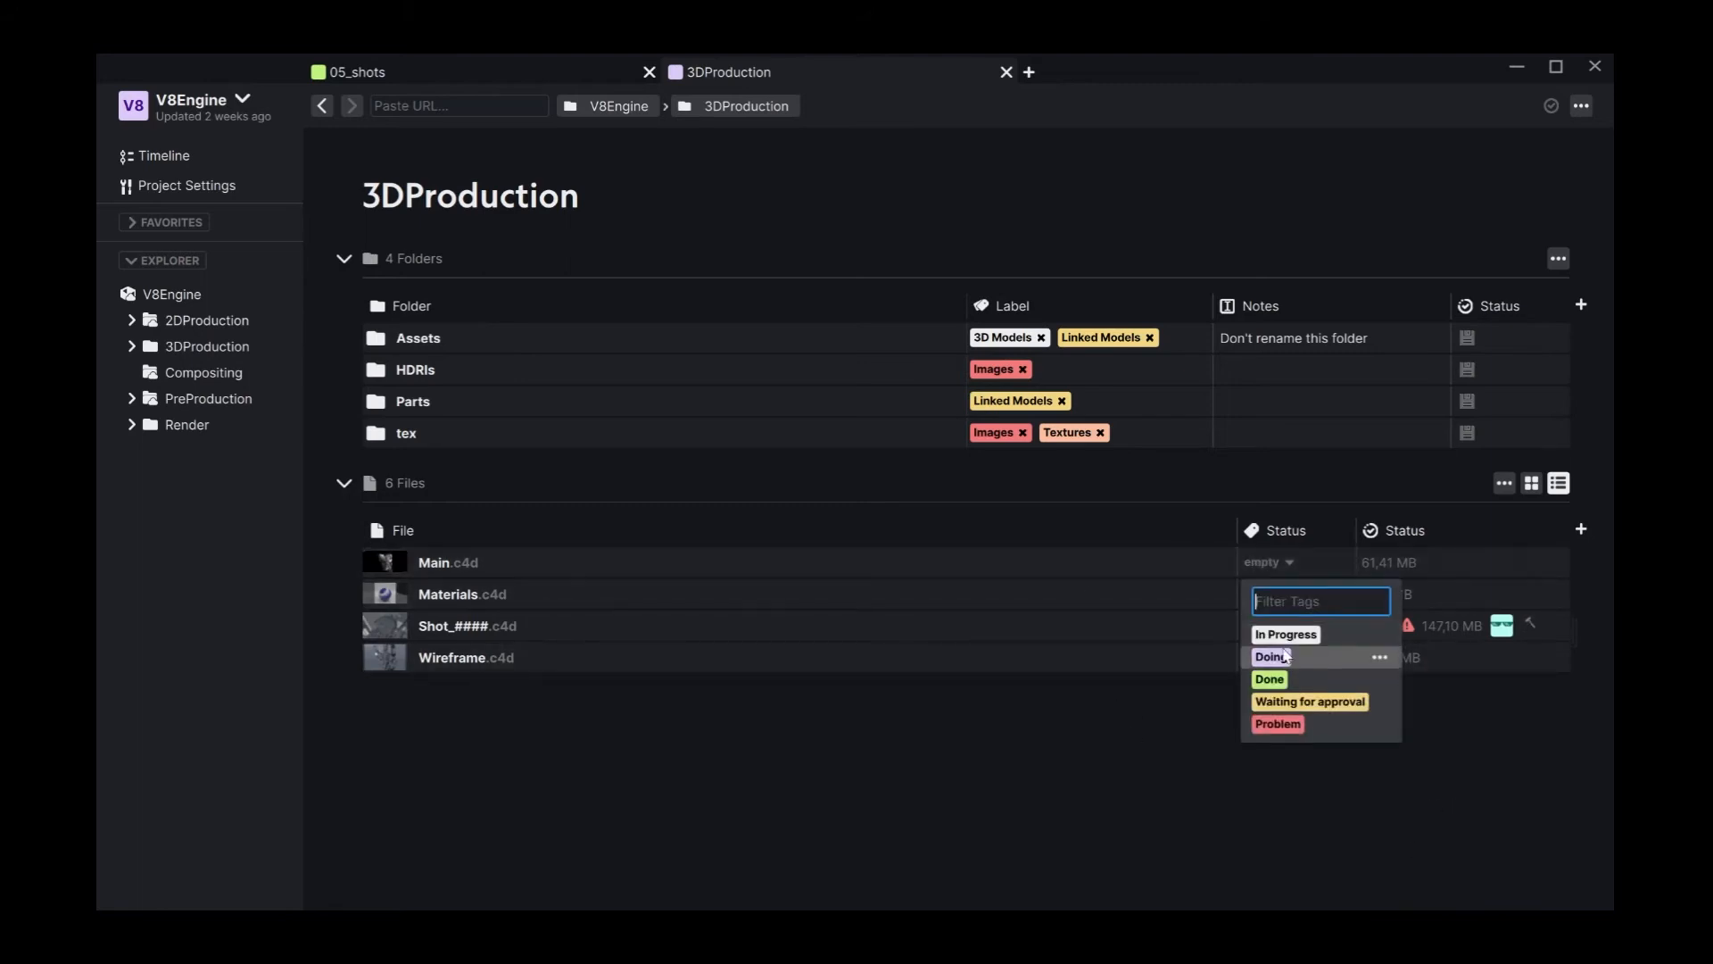
left_click(1285, 626)
left_click(1265, 626)
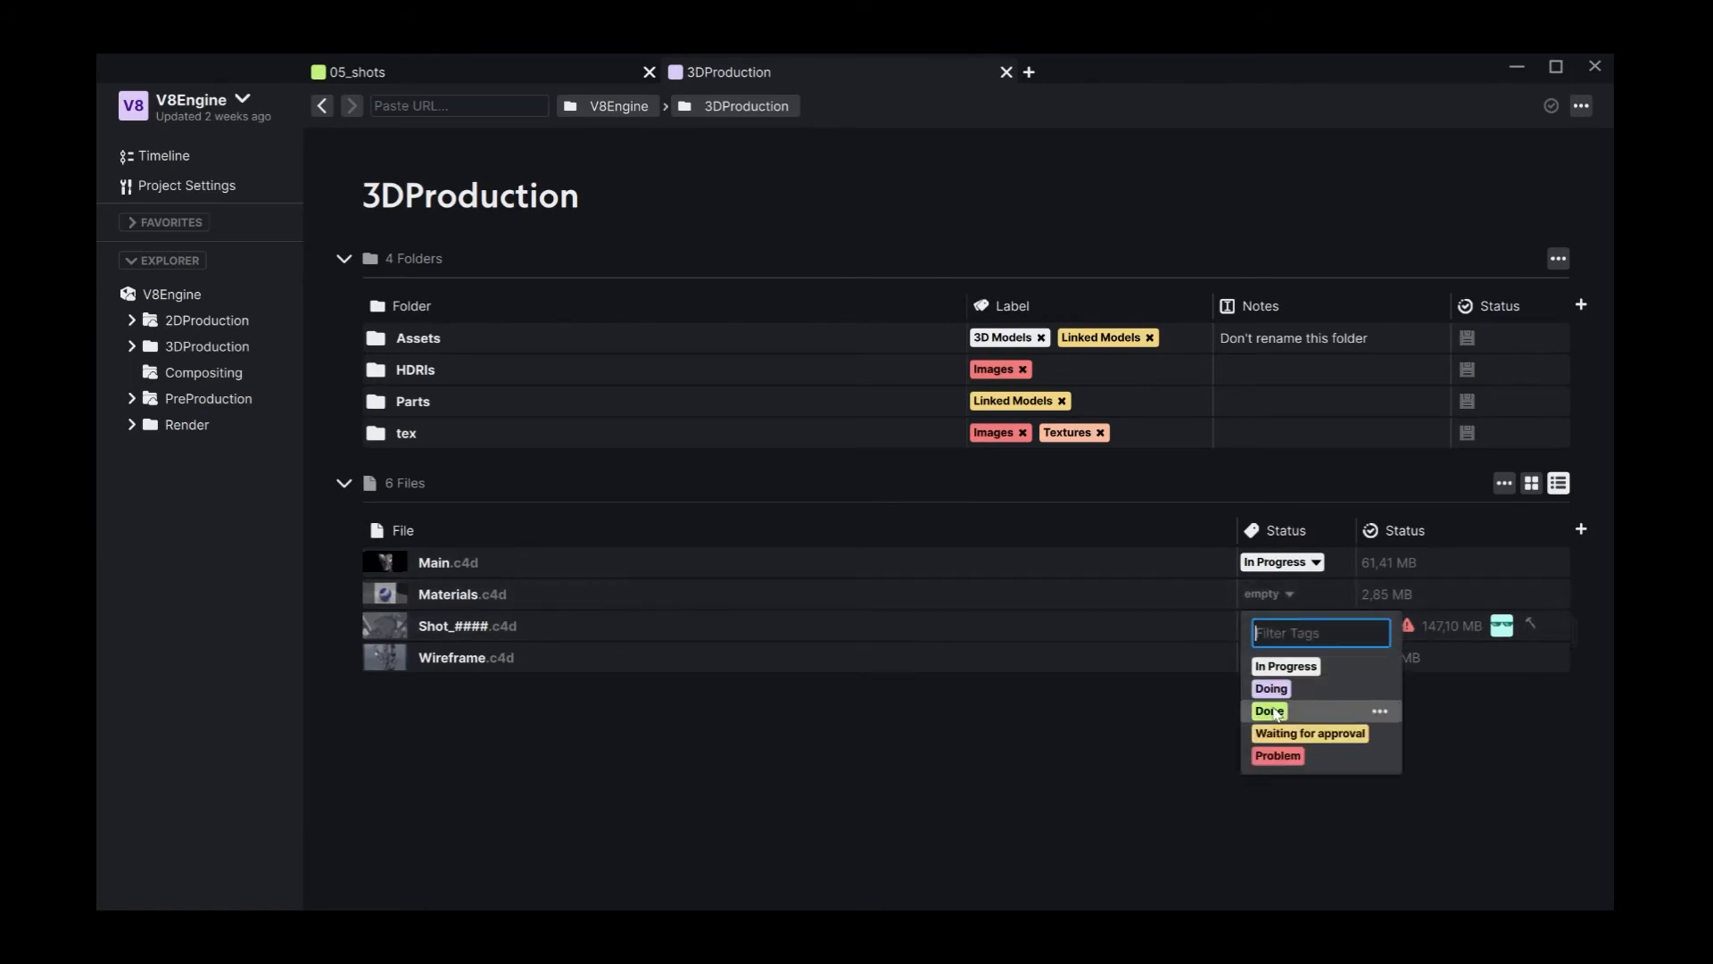
left_click(1270, 711)
left_click(1265, 626)
left_click(1289, 766)
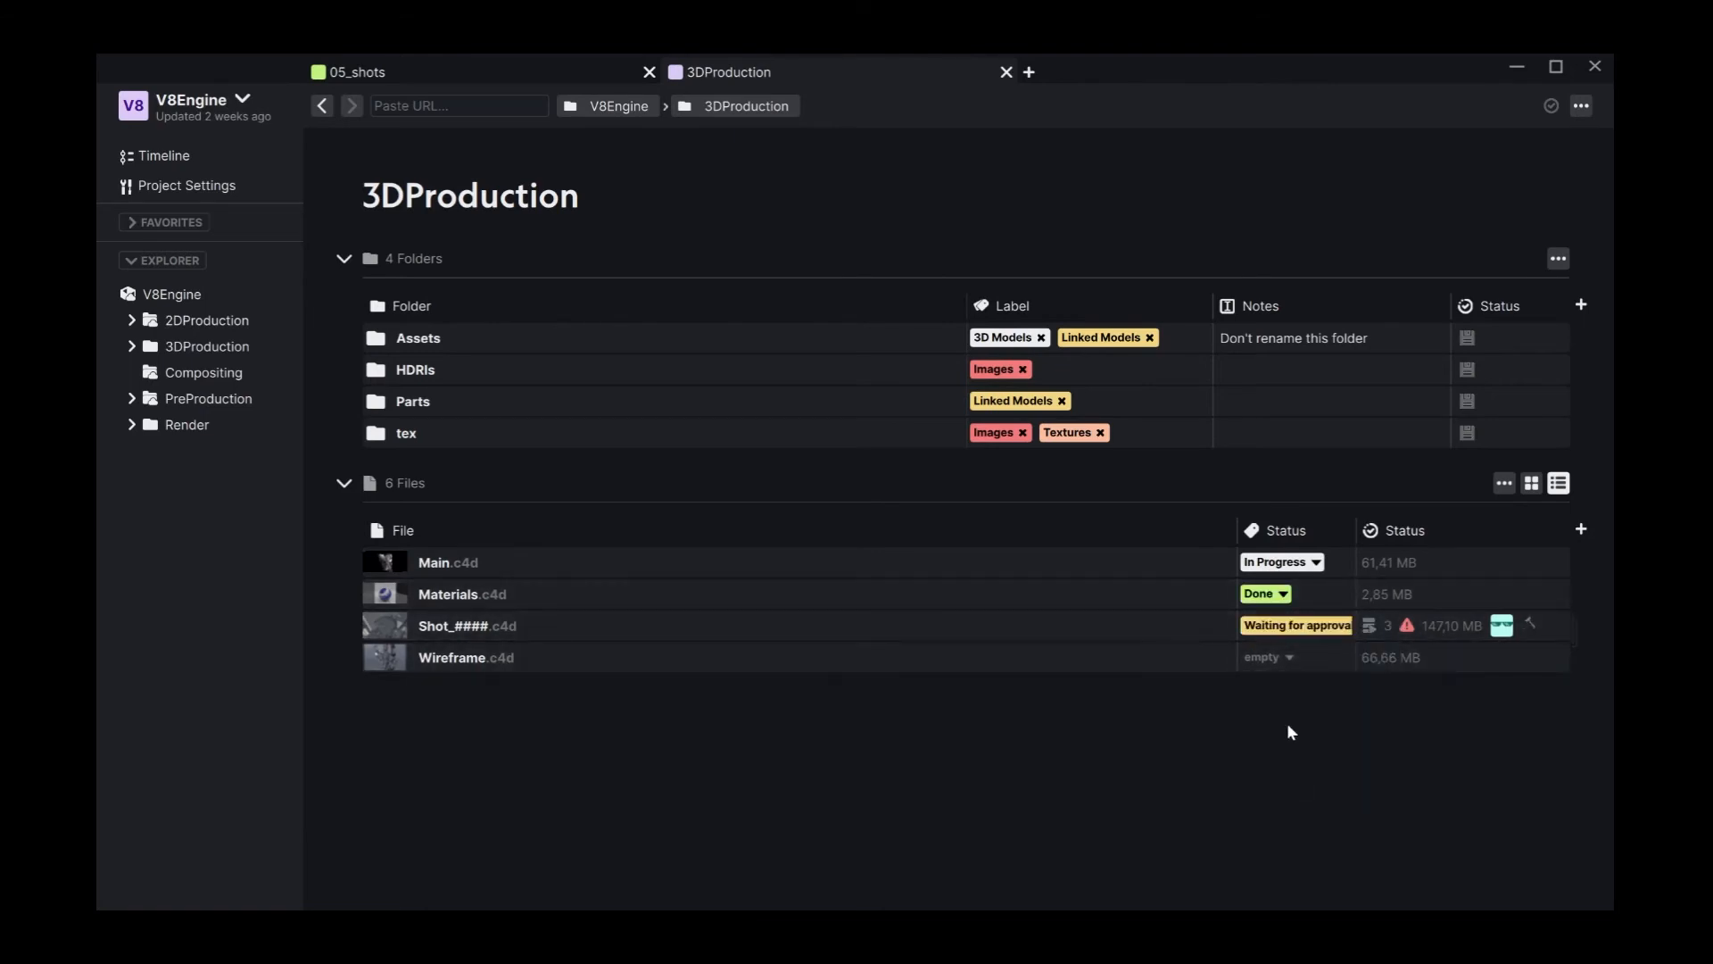
Step: Set the status of Wireframe.c4d to Problem and widen the files' Status tag column
left_click(1266, 657)
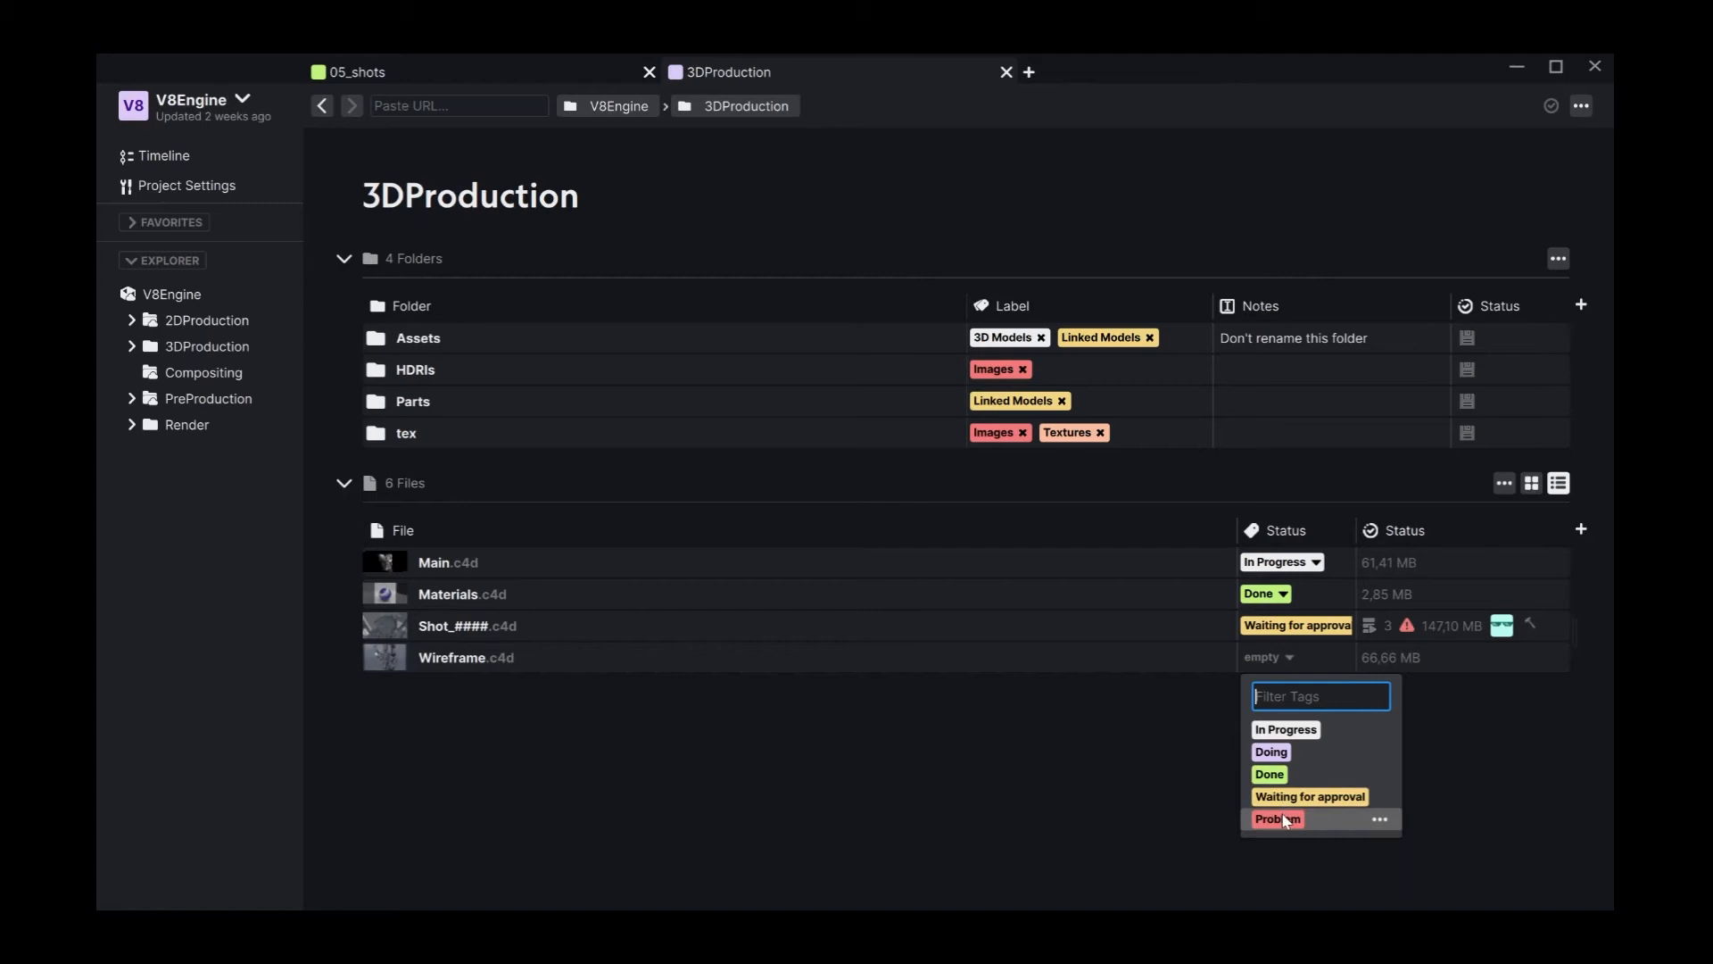
left_click(1278, 818)
left_click_drag(1237, 662, 1126, 657)
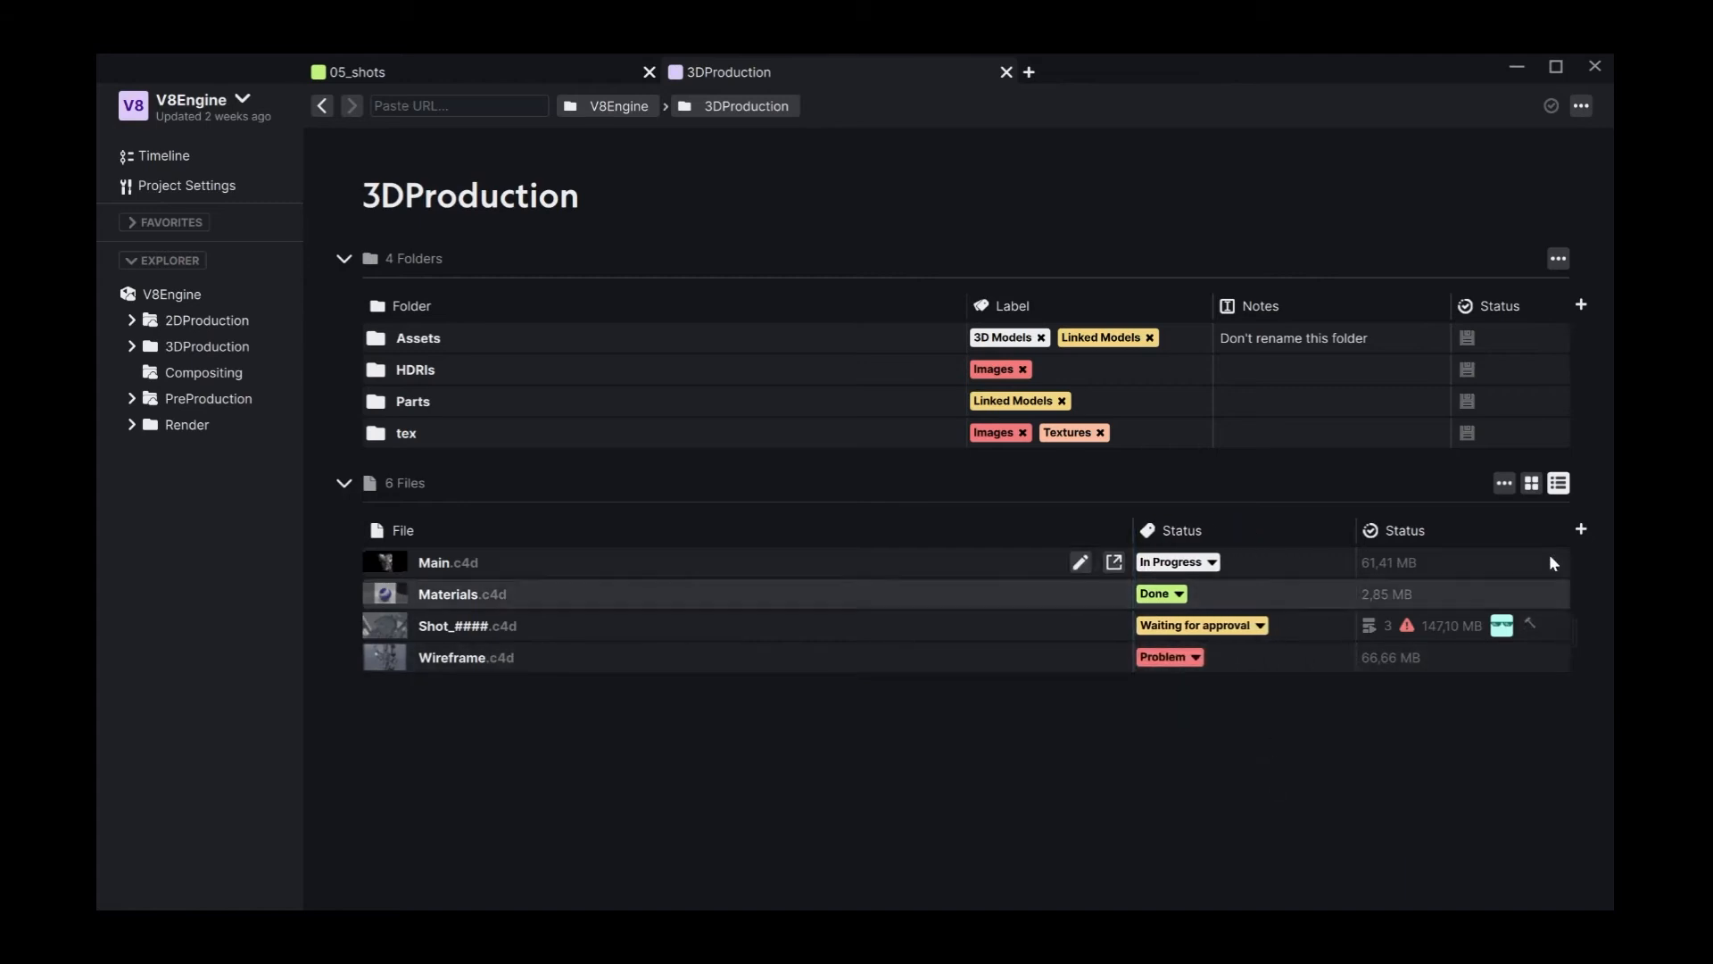
Step: Add a text field column named Problem to the files list
left_click(1581, 529)
left_click(1502, 643)
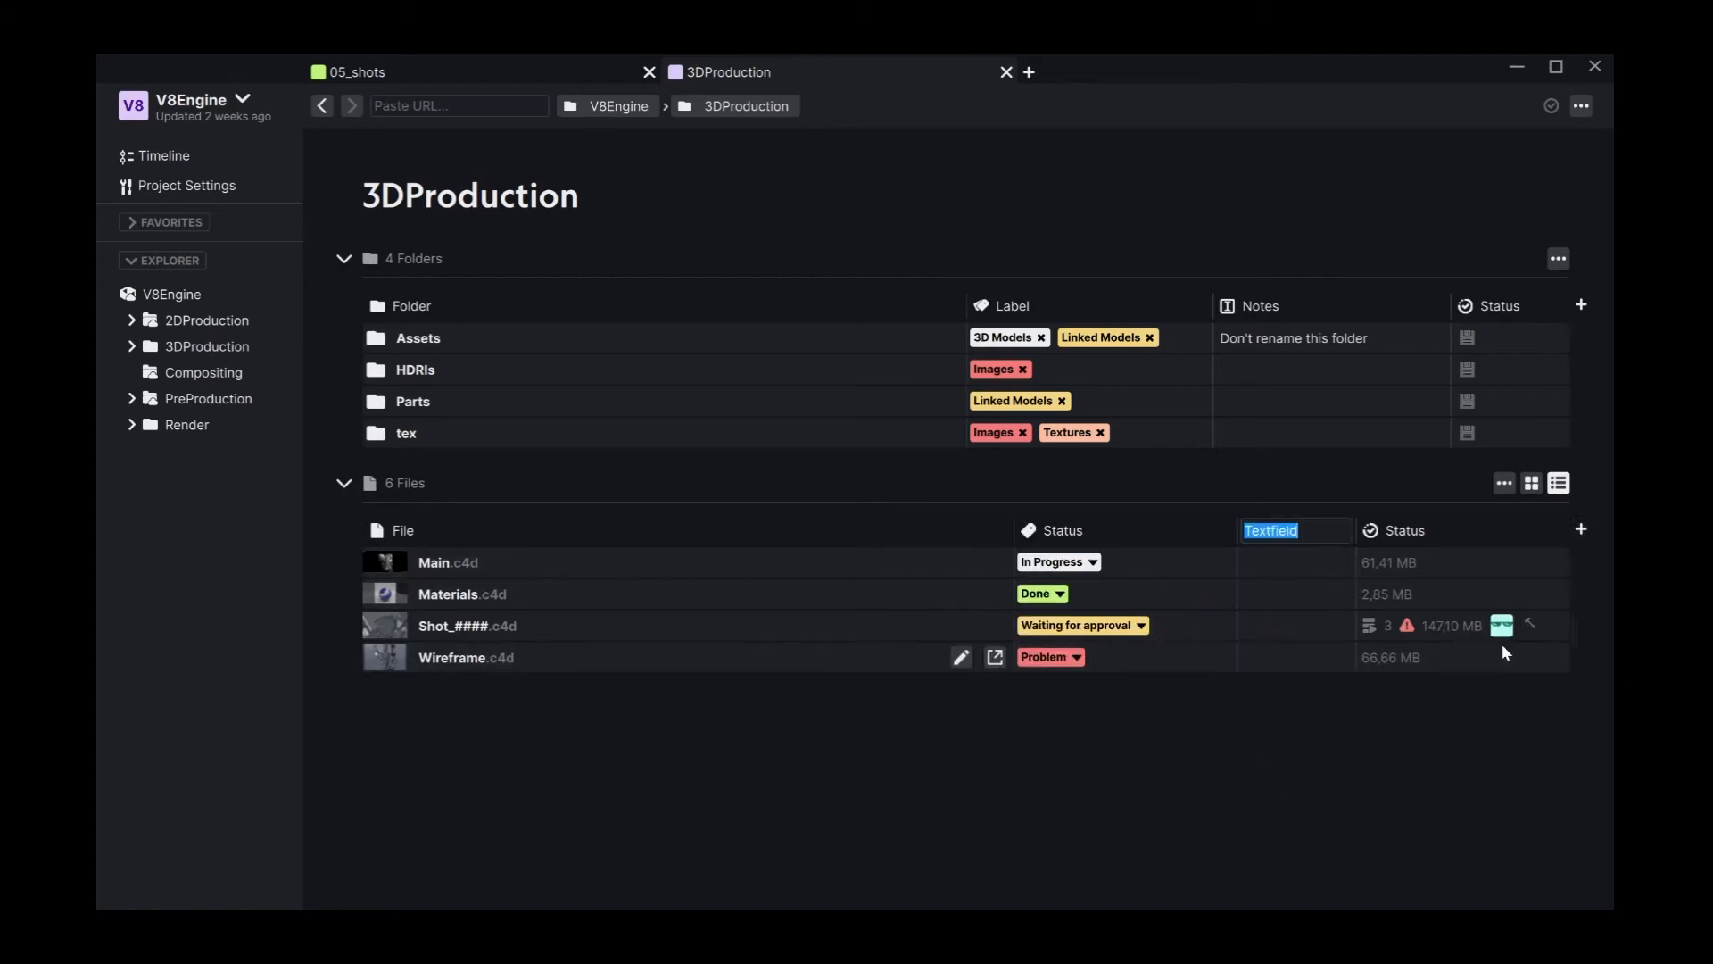
type("Problem")
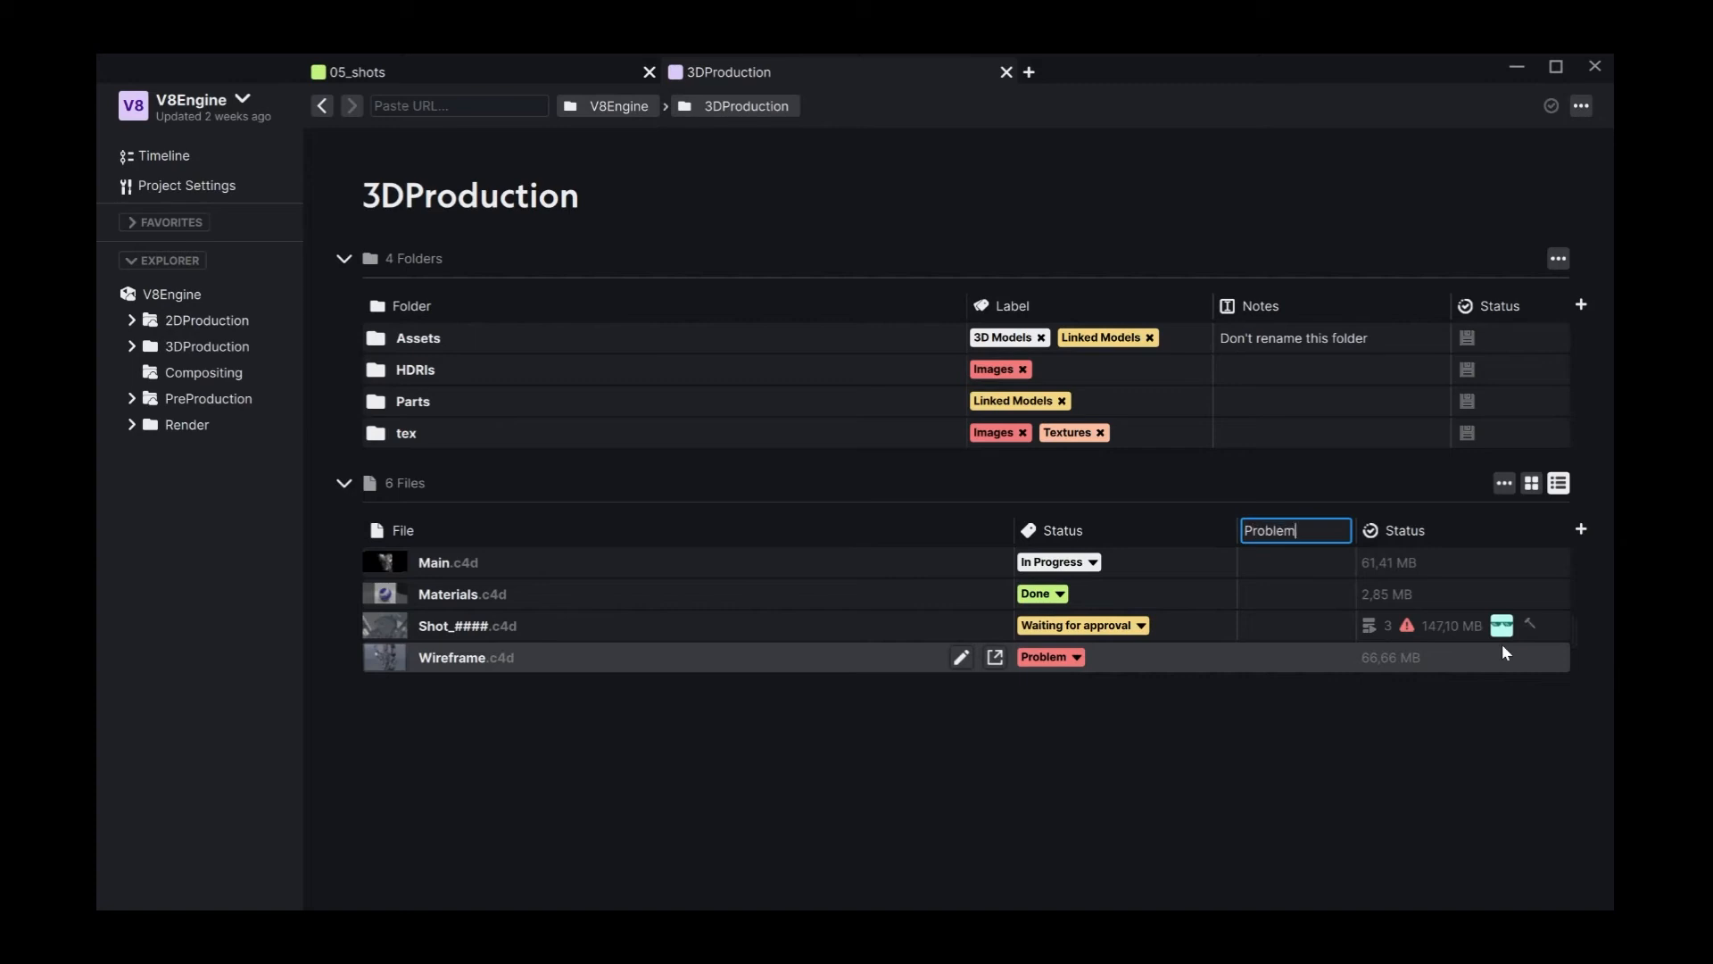
key("Return")
Step: Enter "CAD File has issues" in the Problem field of Wireframe.c4d and widen that column
left_click(1295, 657)
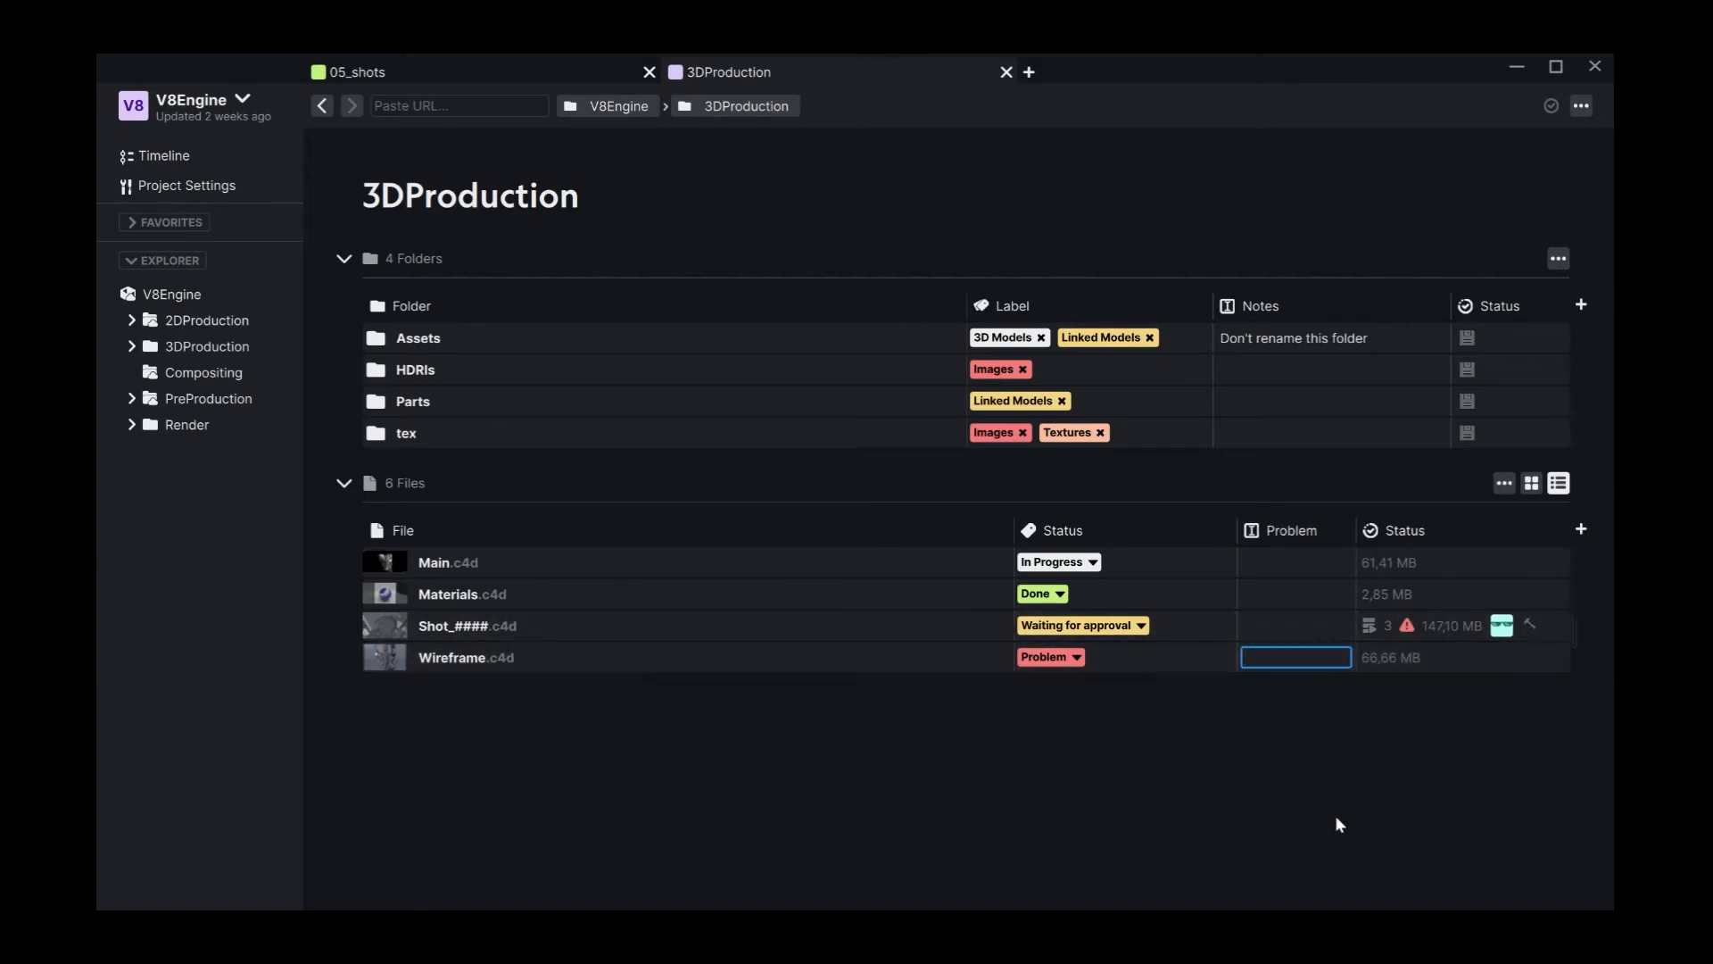
type("CAD ")
type("File has is")
type("sues")
key("Return")
left_click_drag(1235, 562, 1160, 563)
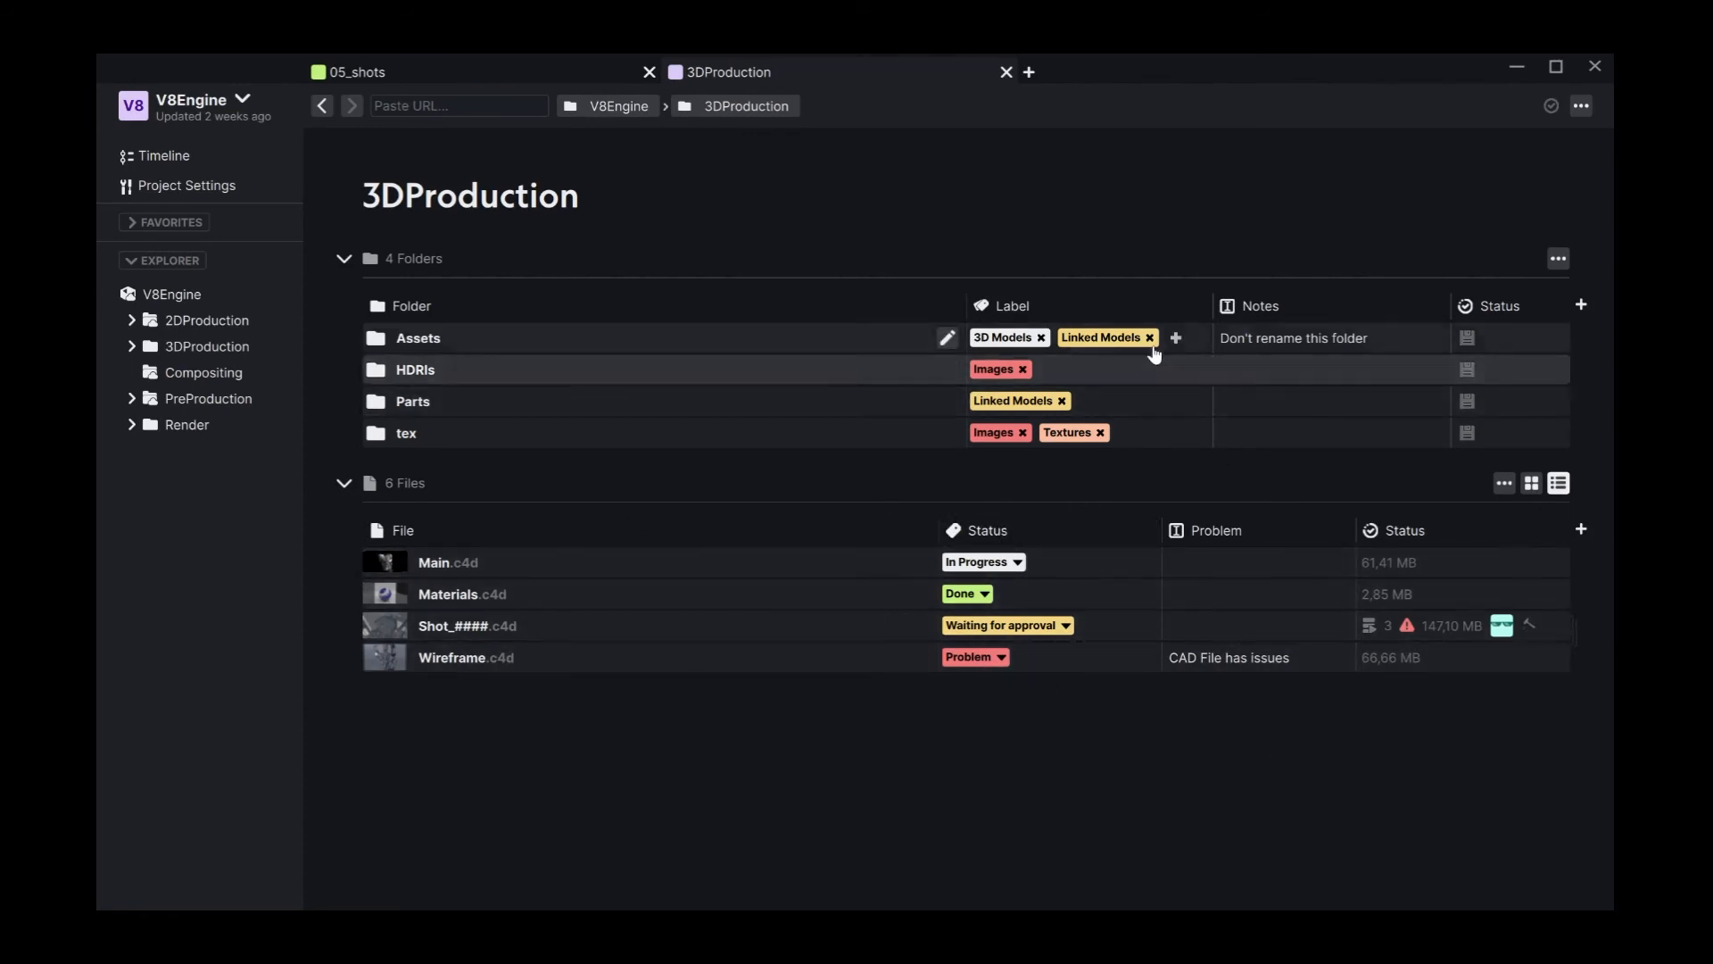
Step: Show the files as tiles and hide the Problem, Status and file status attributes on them
left_click(1532, 484)
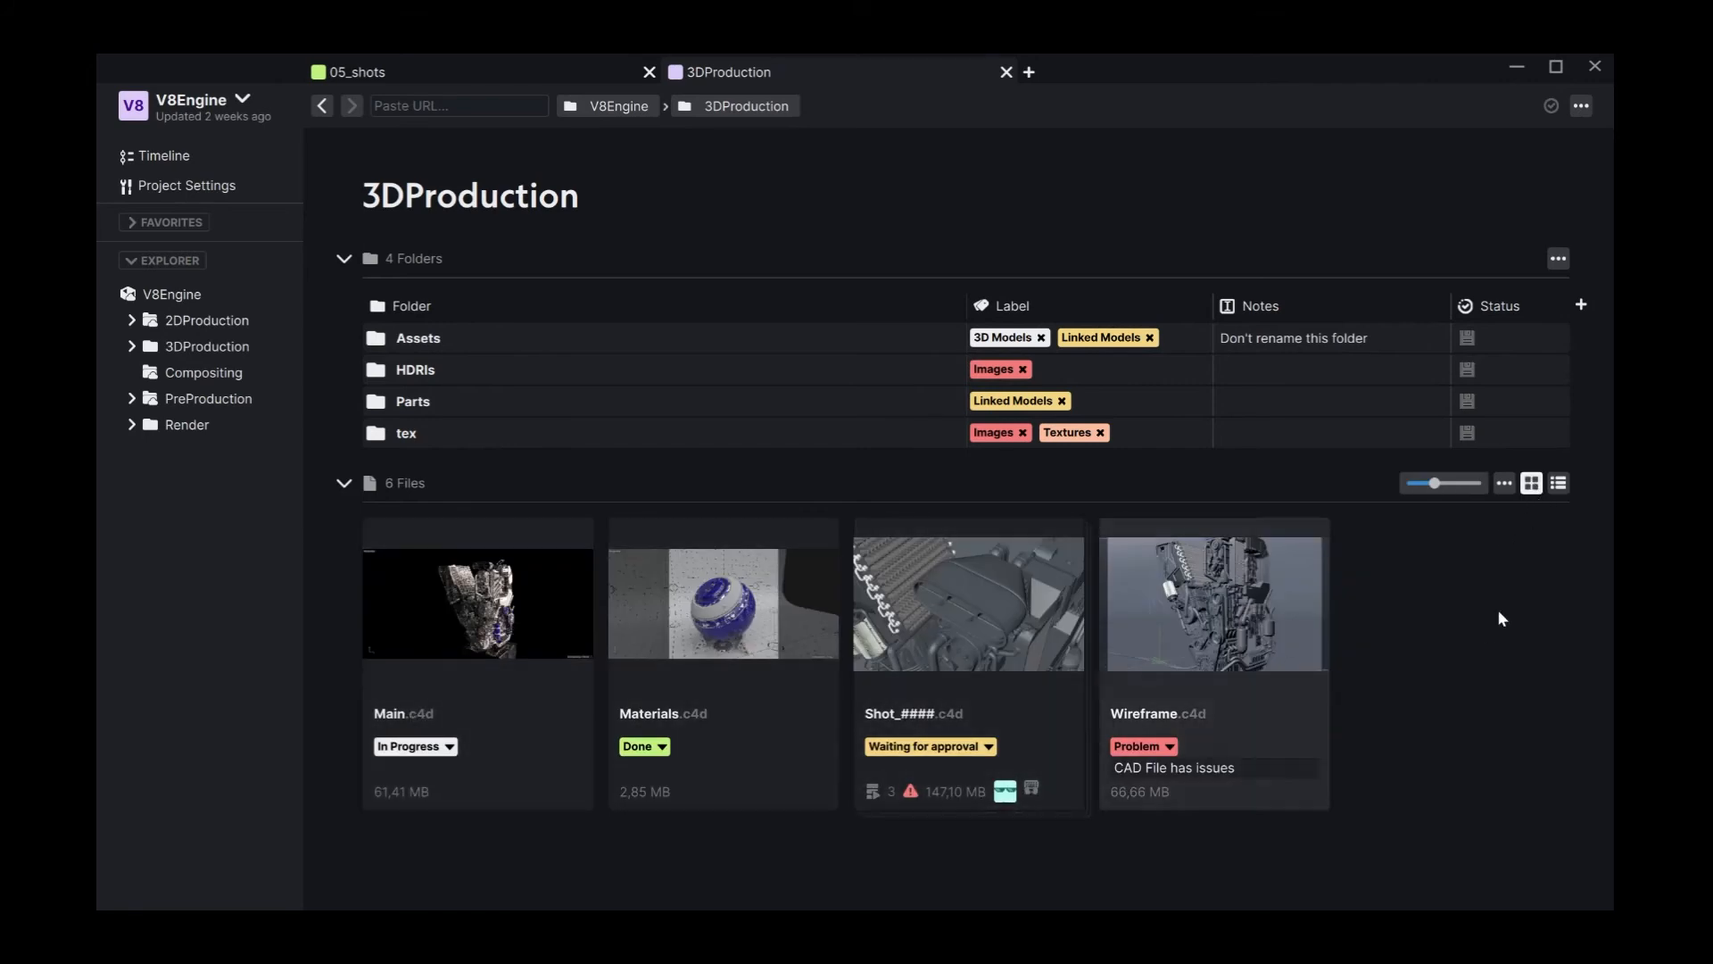
left_click(1505, 483)
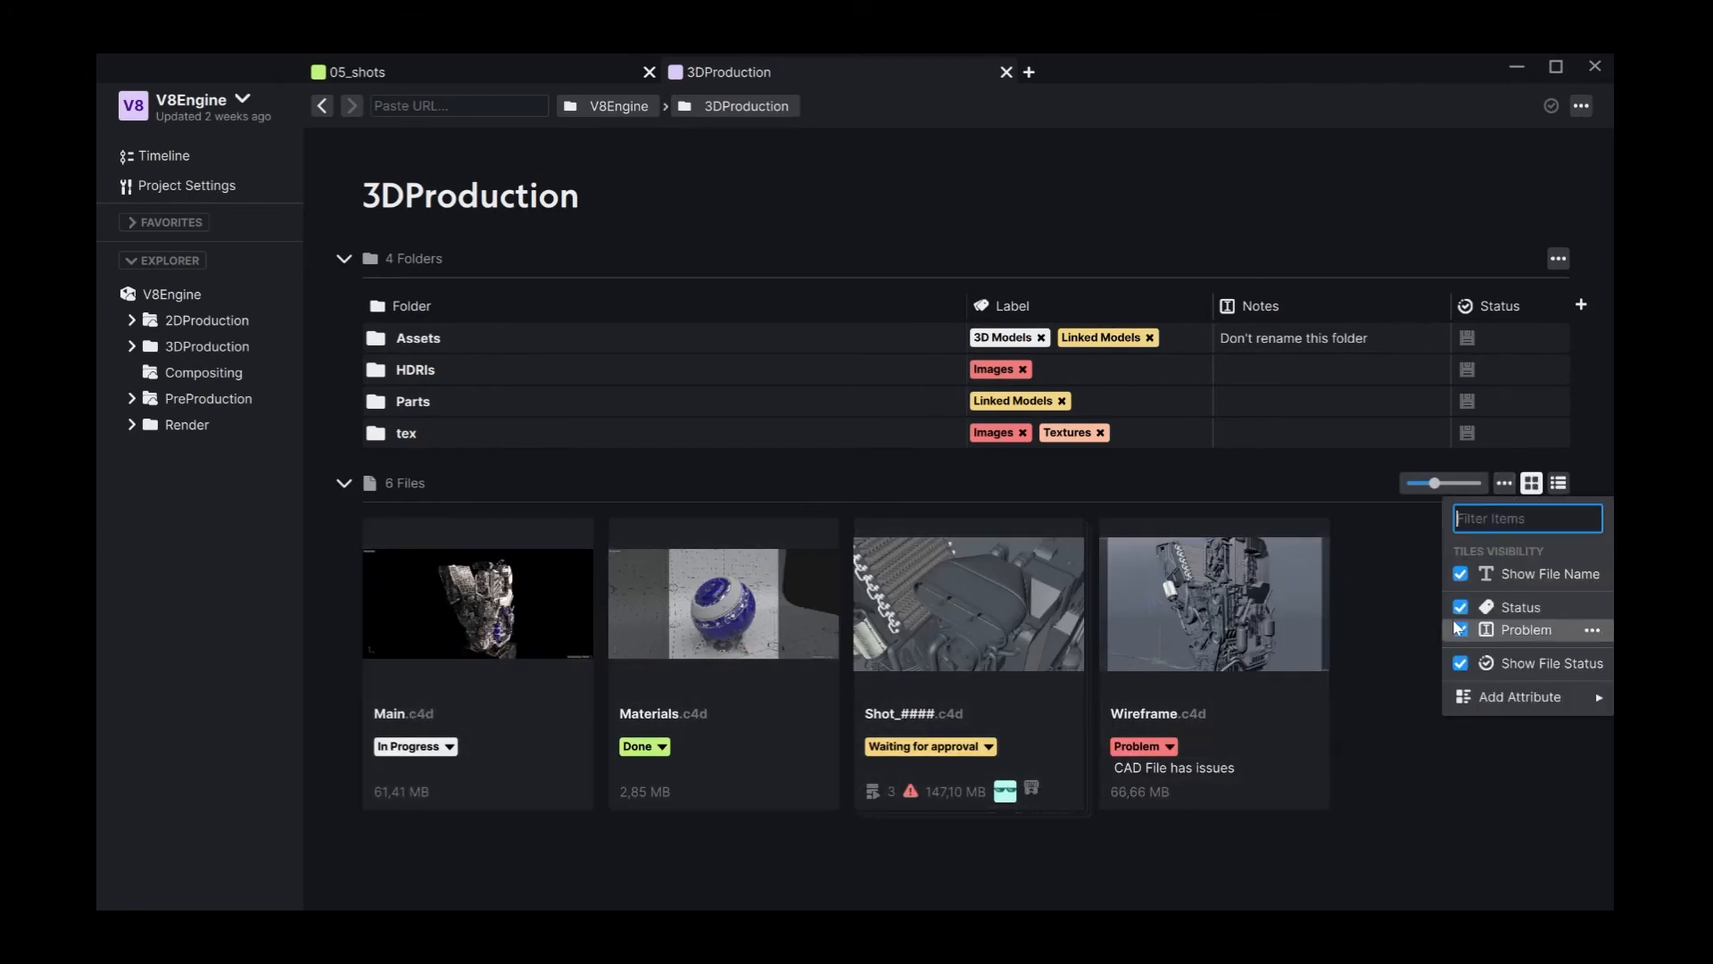
left_click(1461, 629)
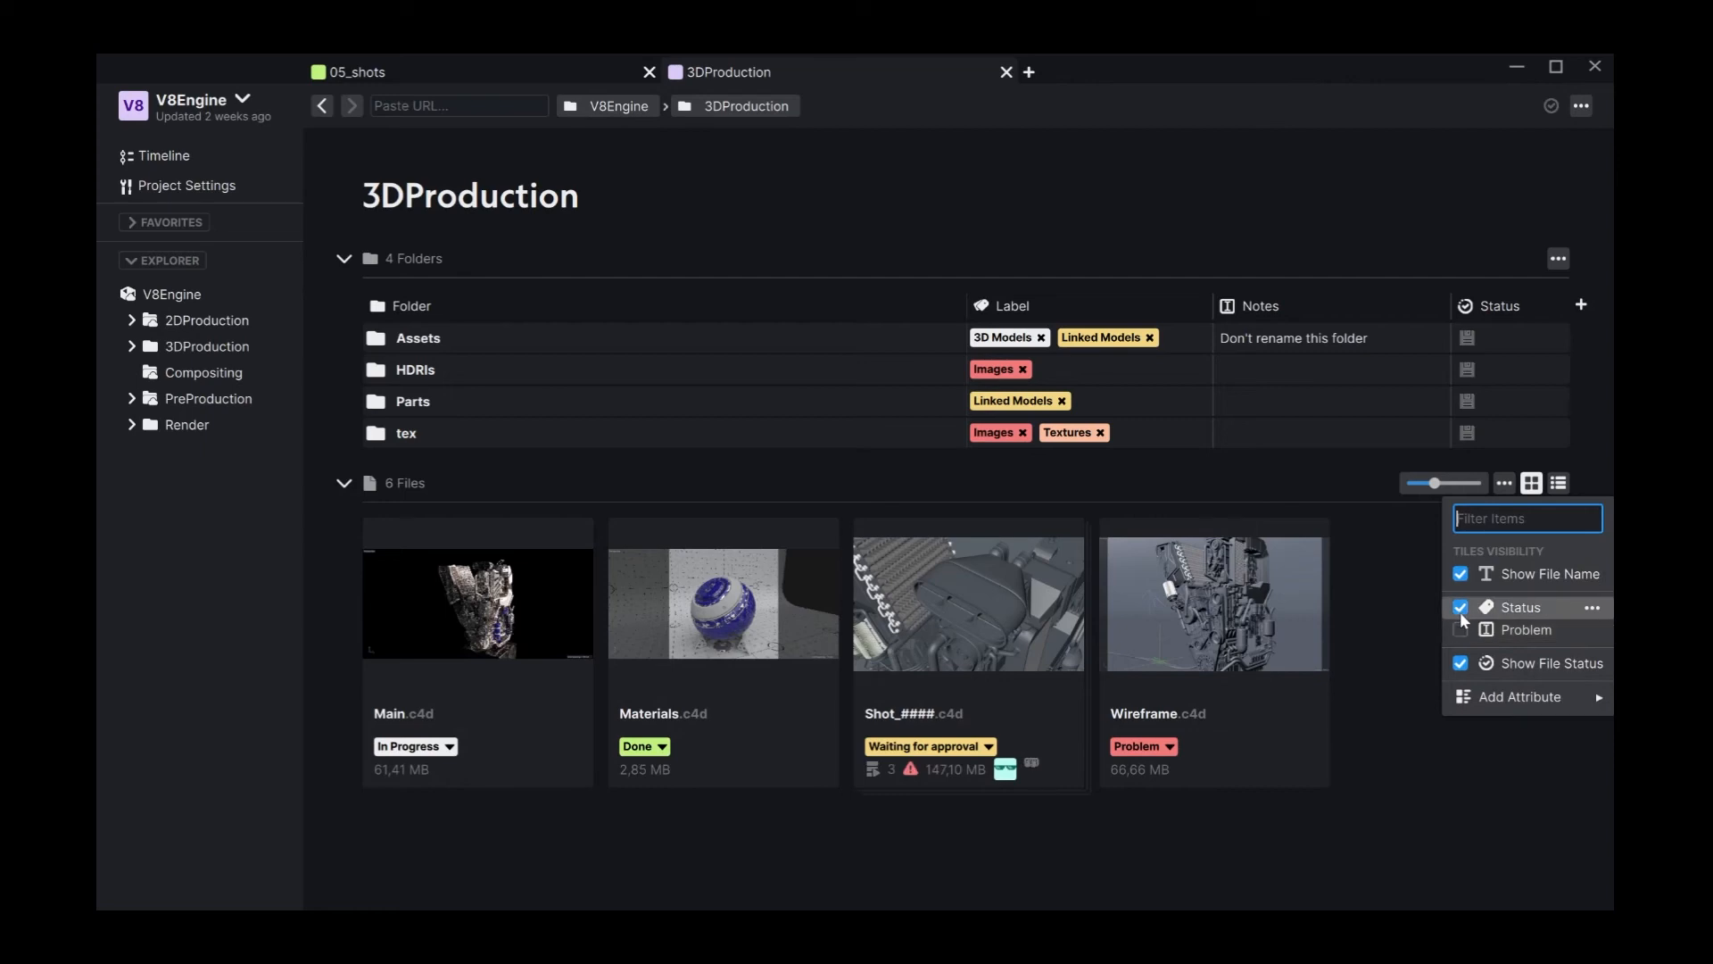
left_click(1462, 609)
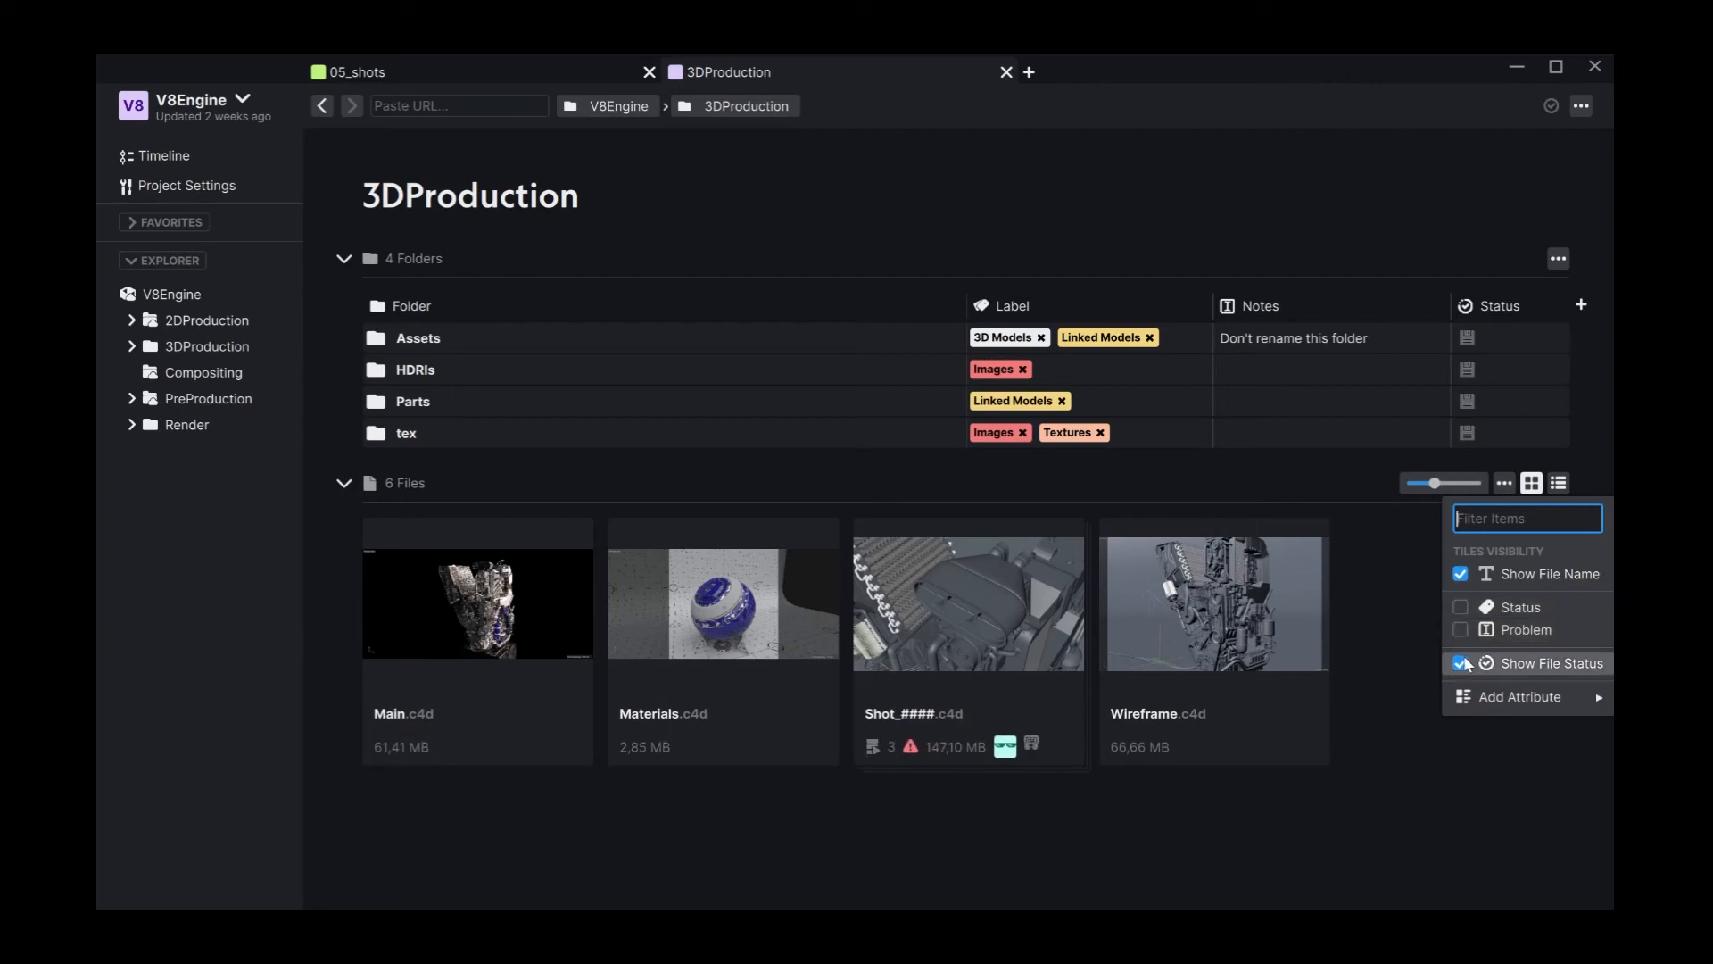
left_click(1461, 663)
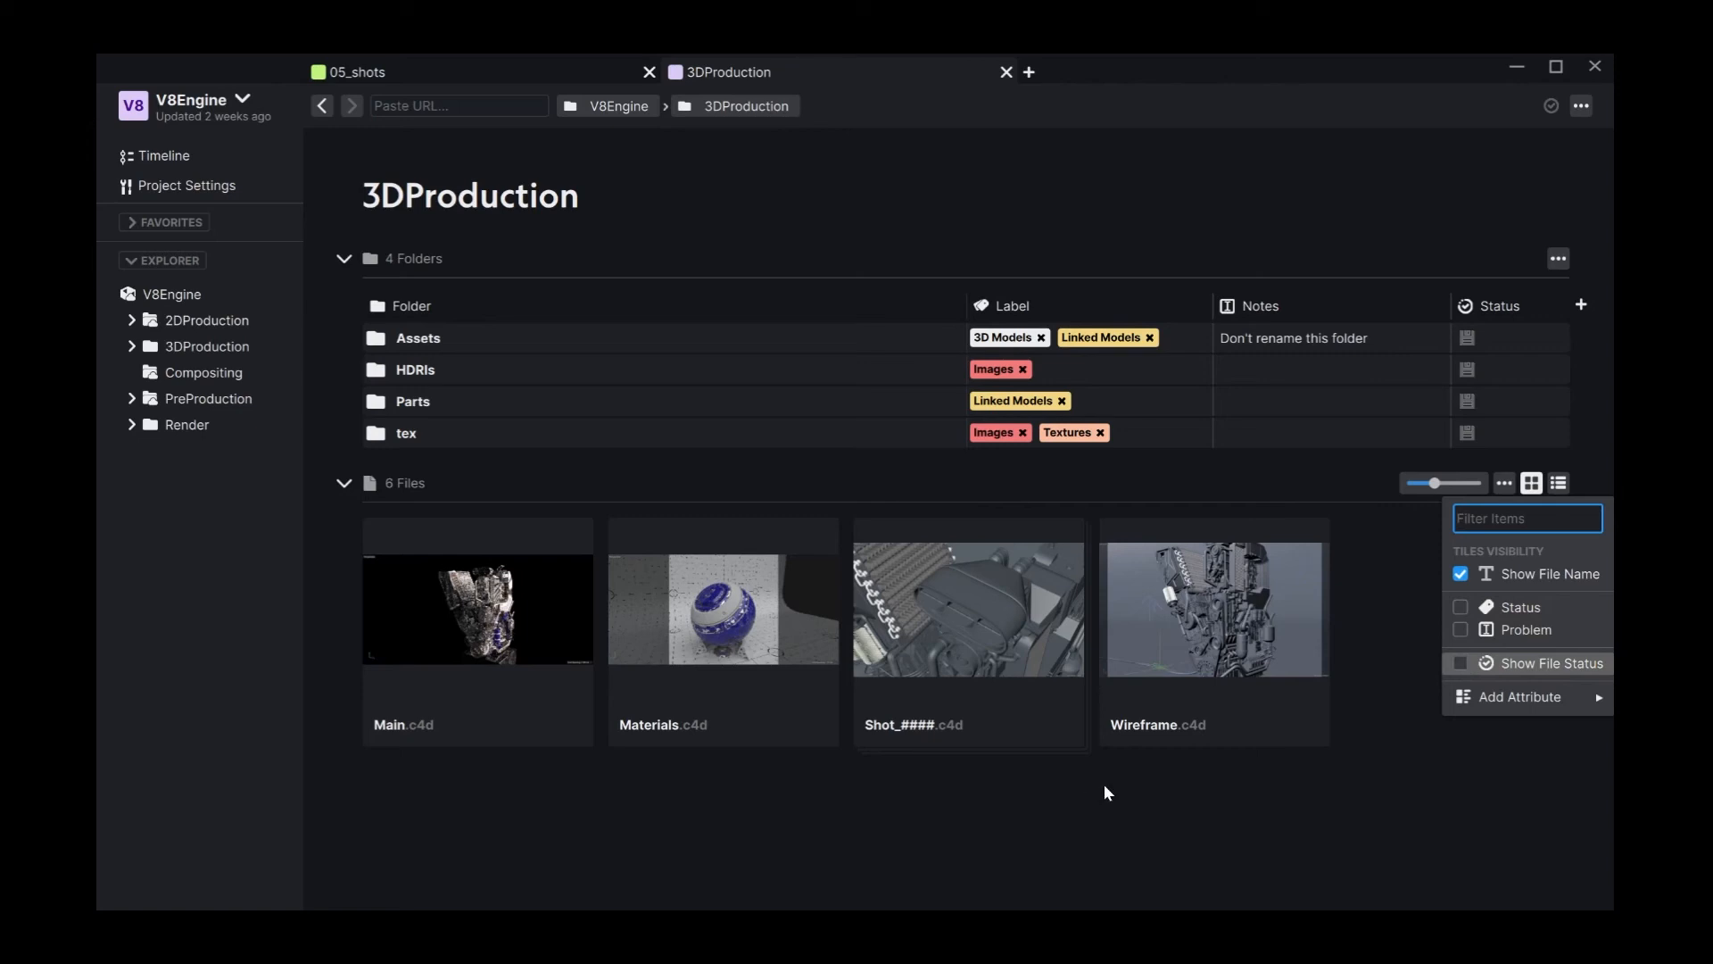
left_click(1223, 801)
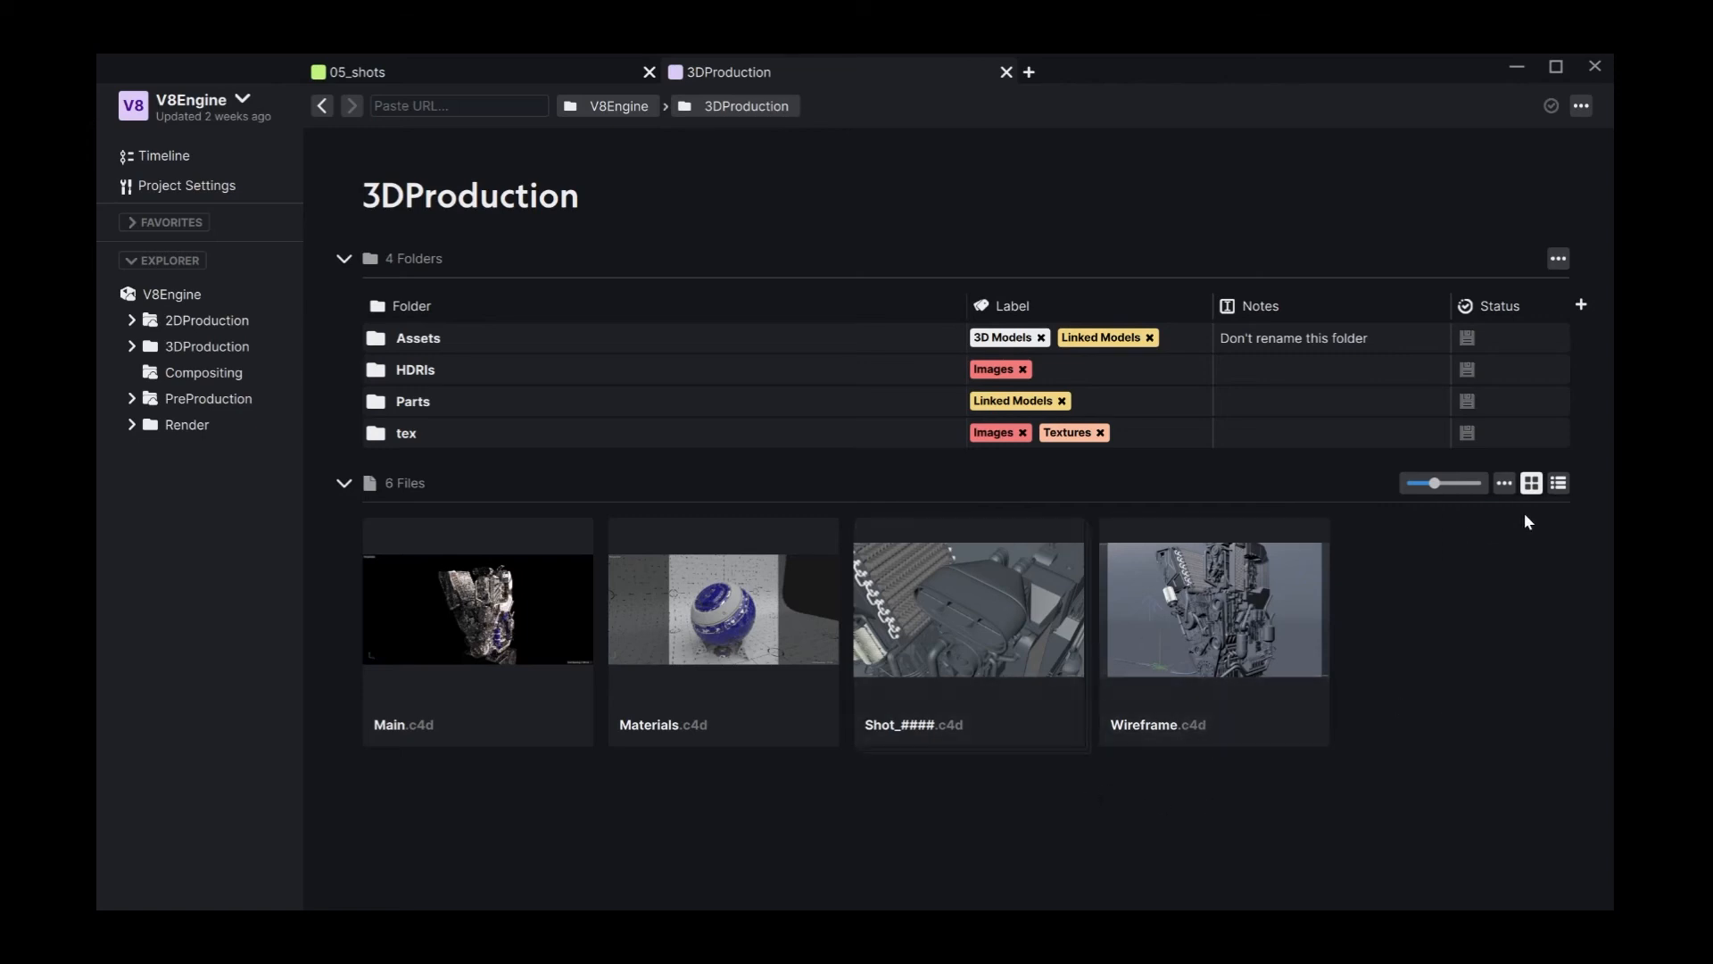
Step: Switch the files to the list view to check their attribute columns, and return to tiles
left_click(1558, 483)
left_click(1244, 593)
left_click(1496, 562)
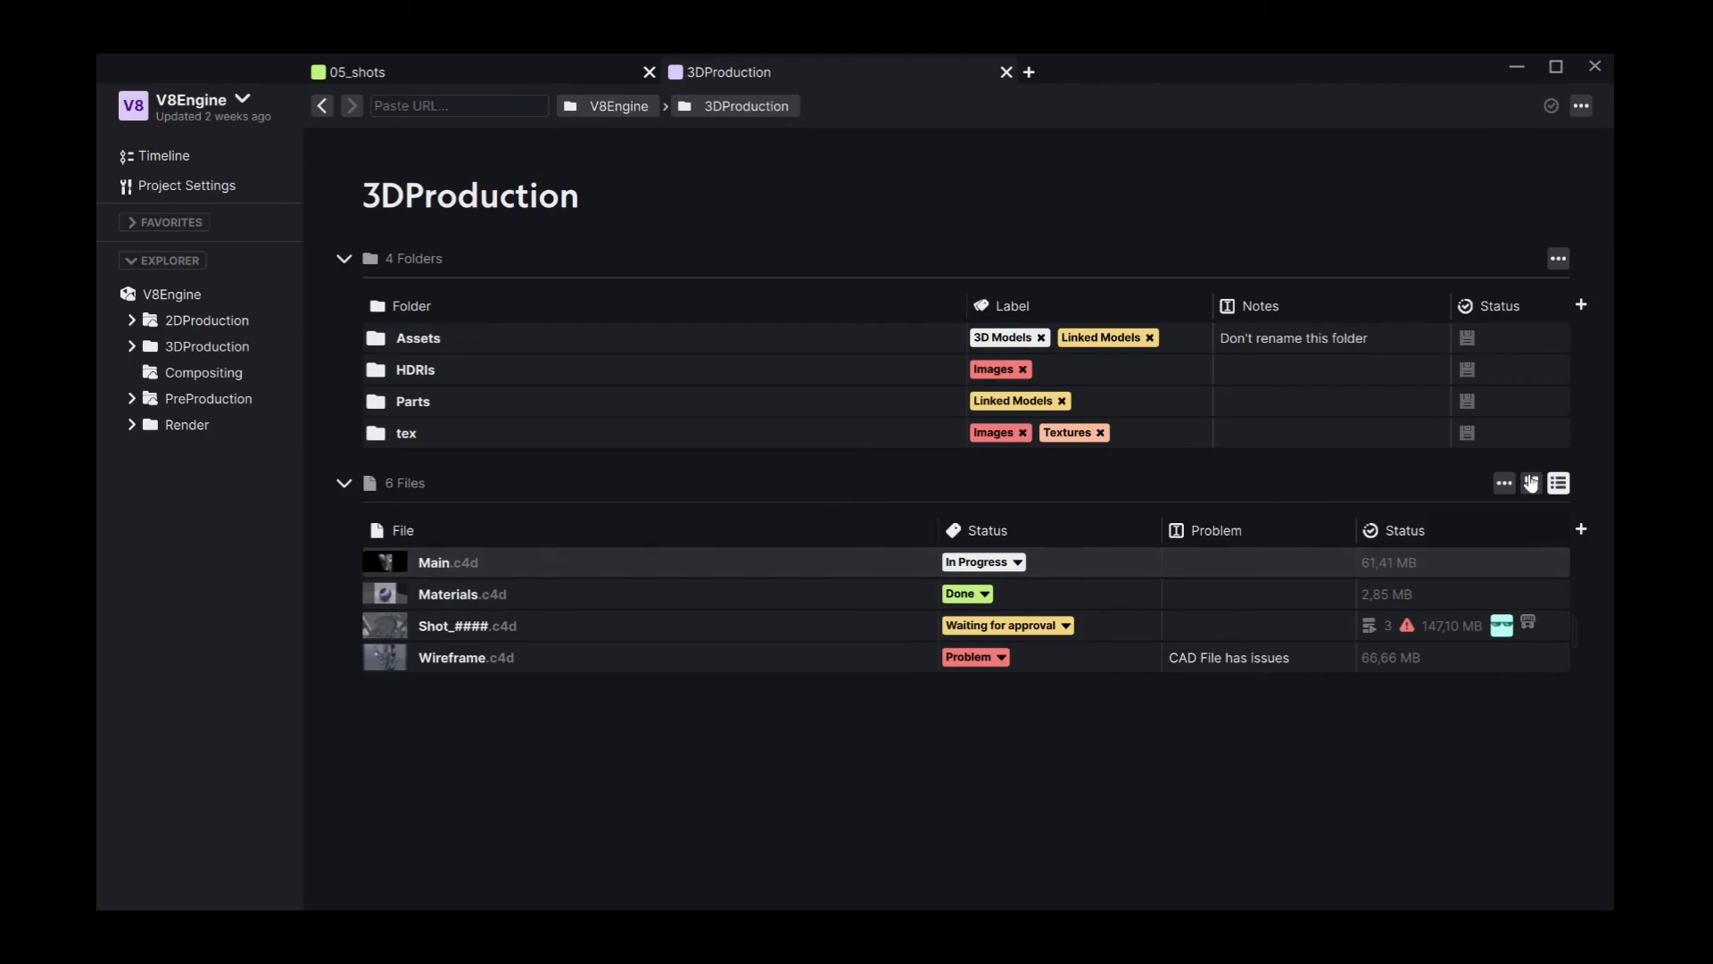
left_click(1524, 487)
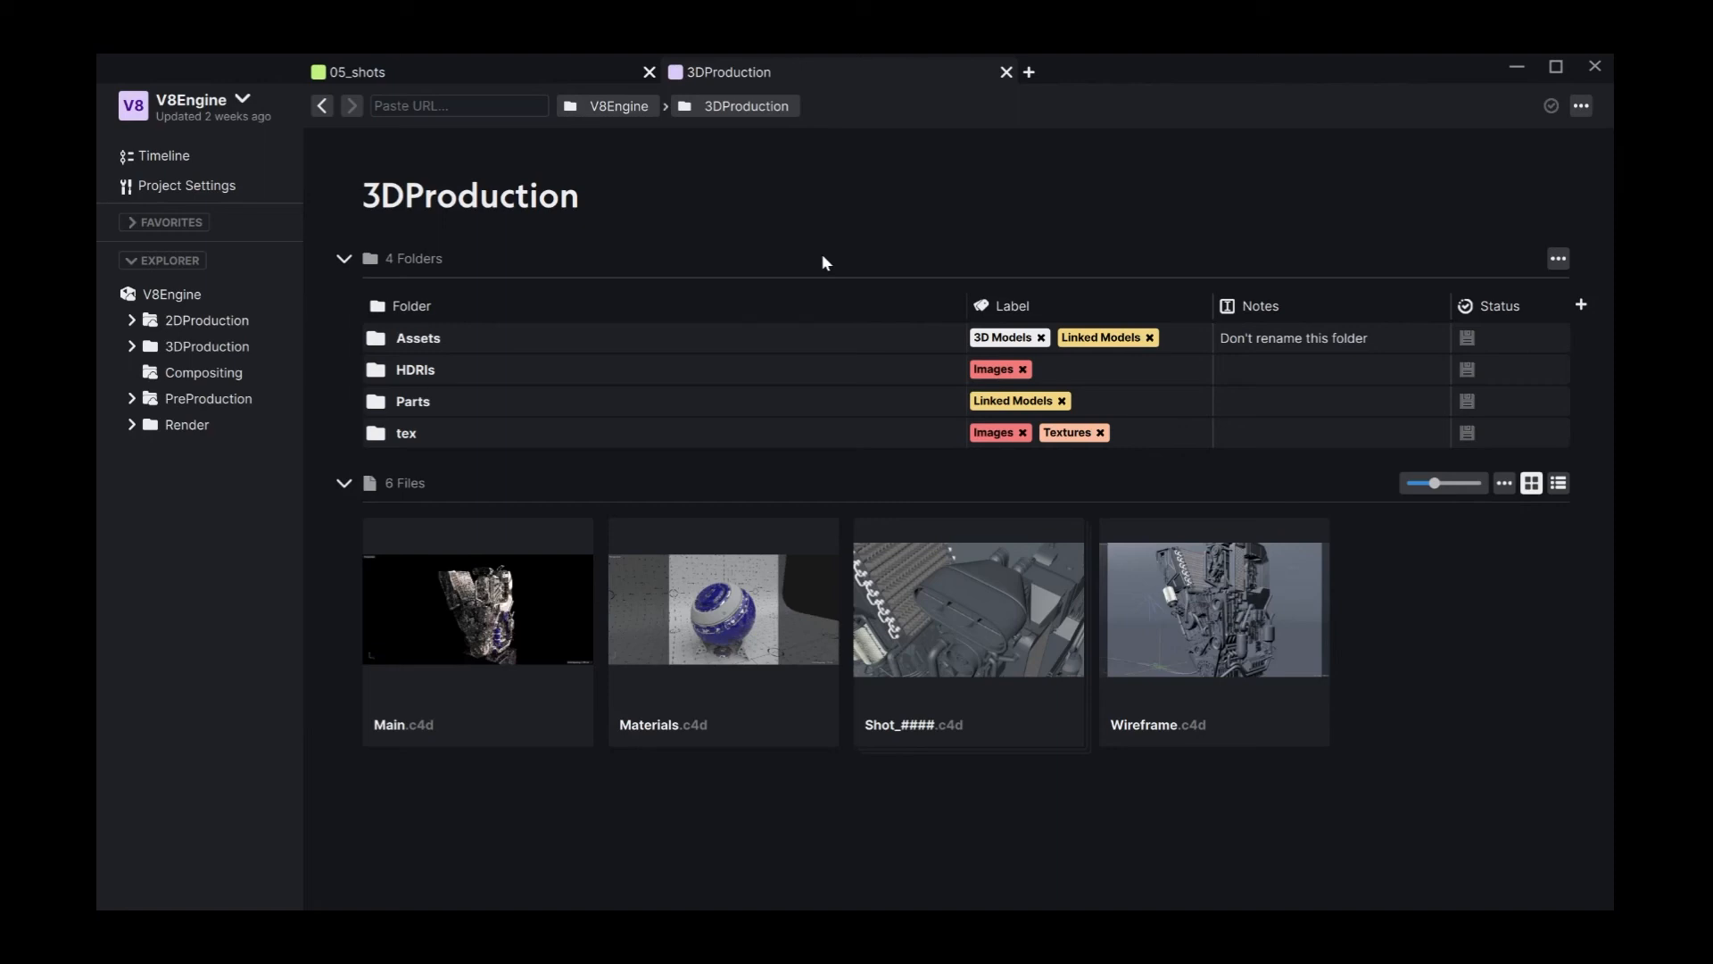
Step: Switch to the 05_shots folder tab and inspect the full shot folder names and the available Sequence tags
left_click(518, 76)
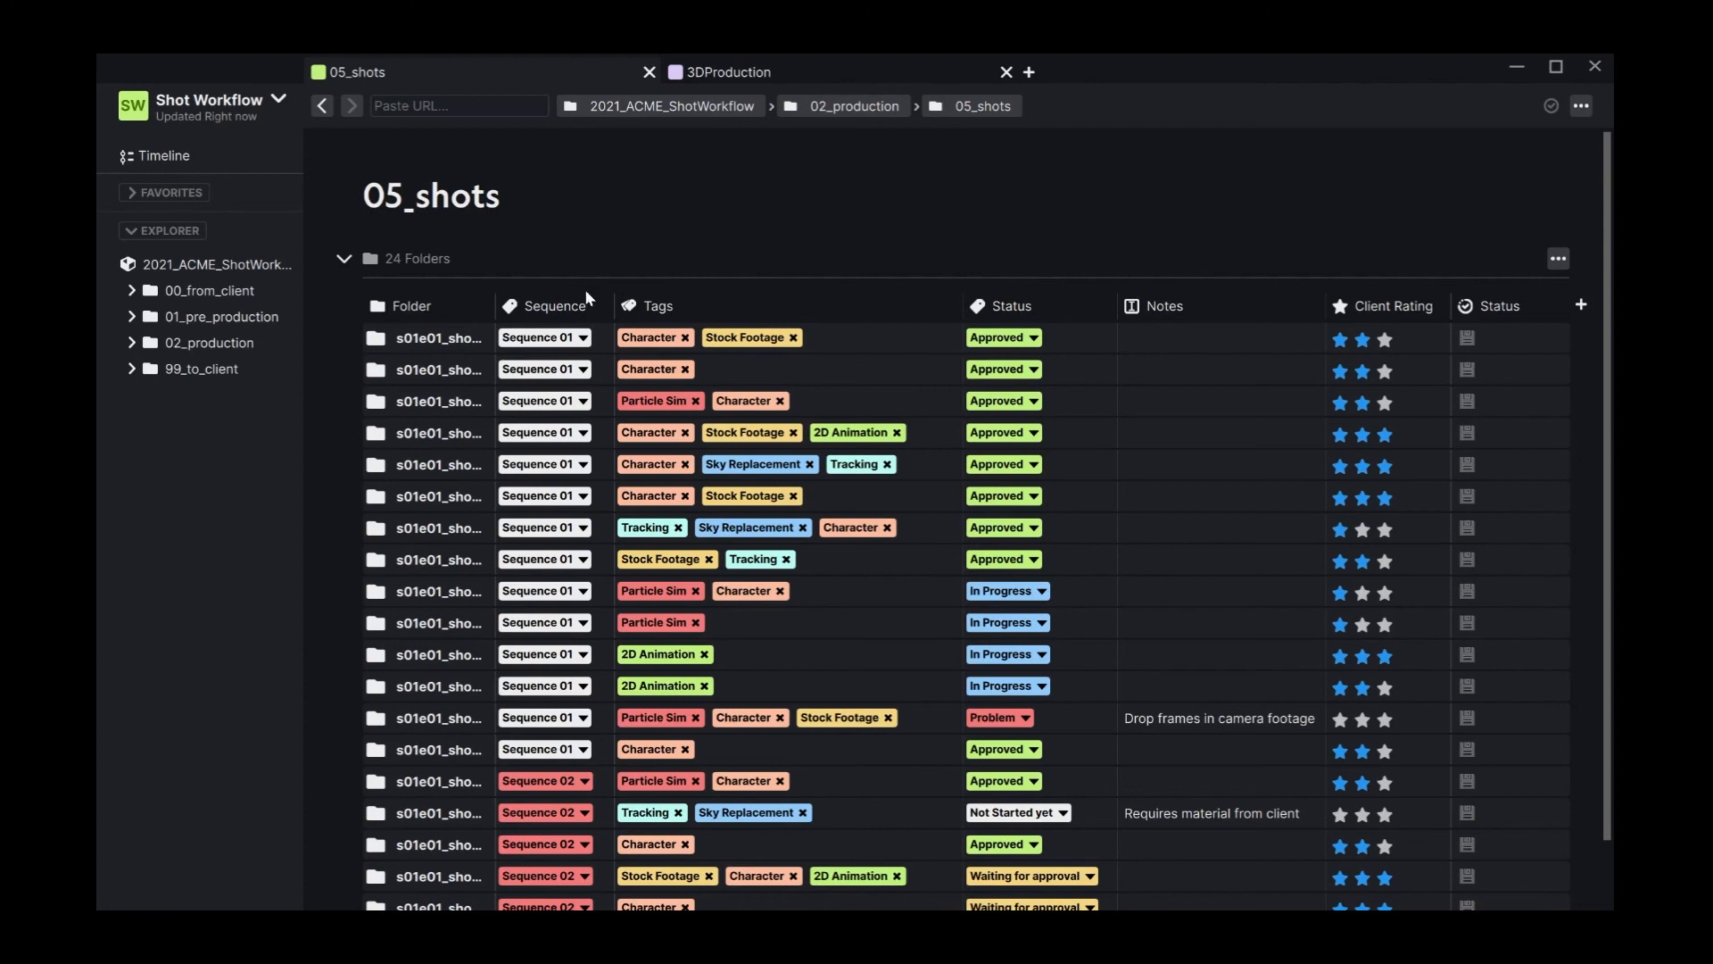
left_click_drag(496, 306, 545, 310)
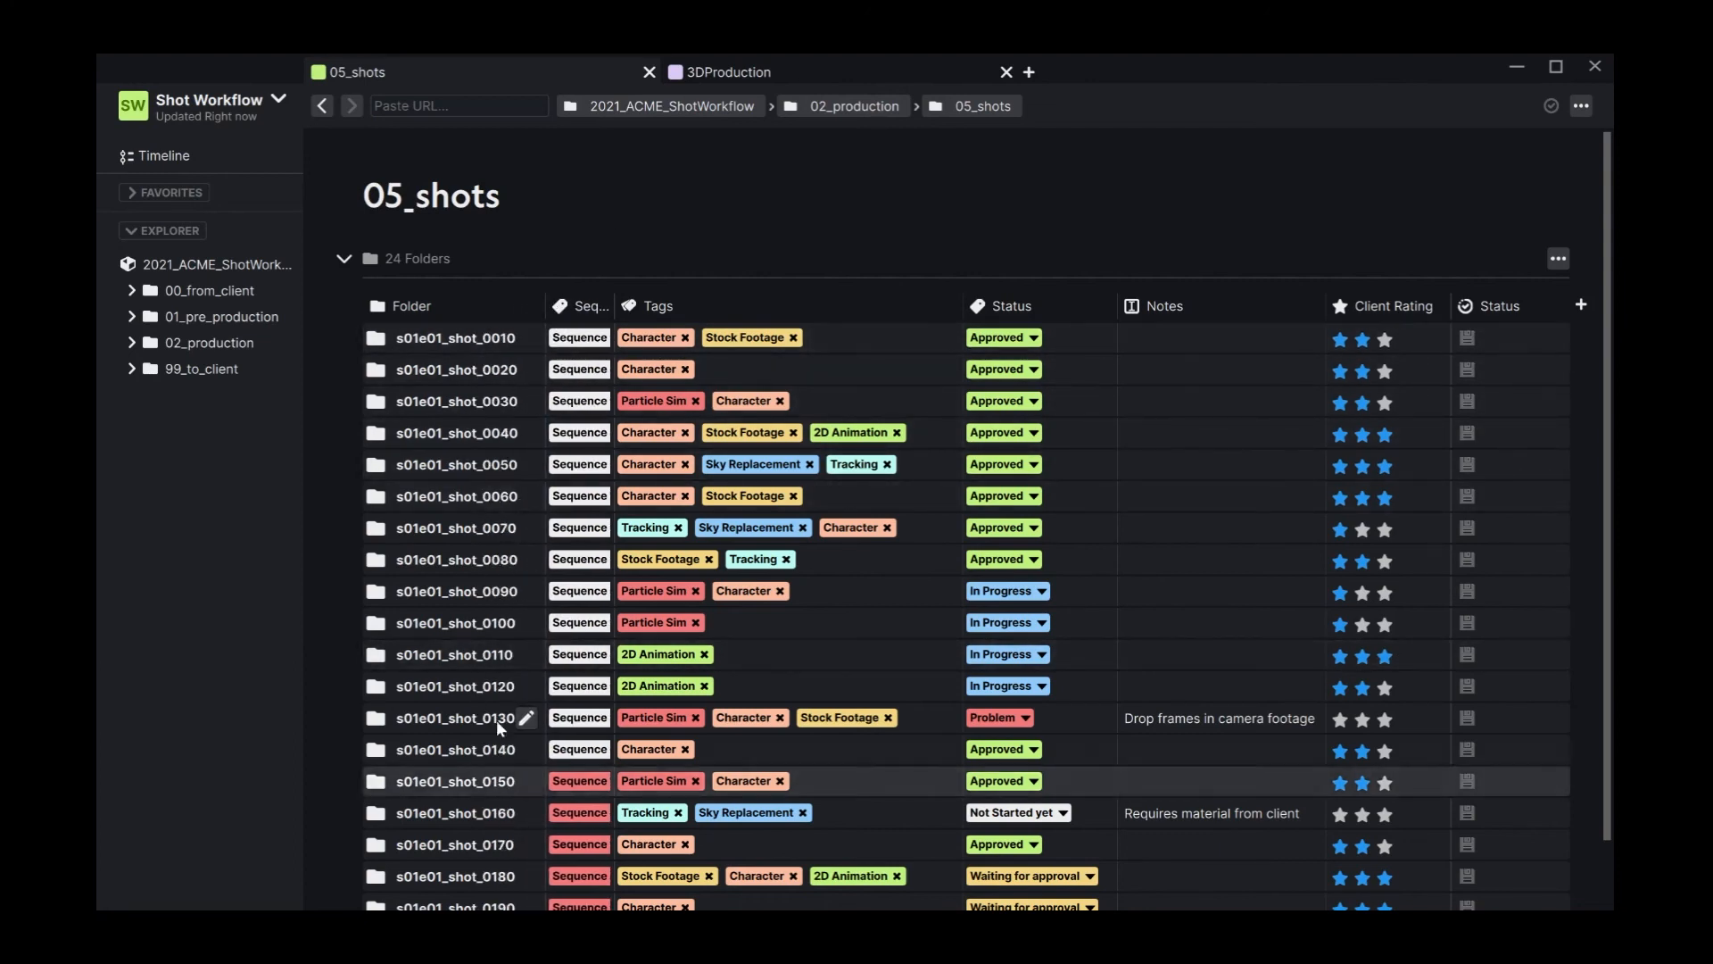
left_click_drag(542, 307, 495, 300)
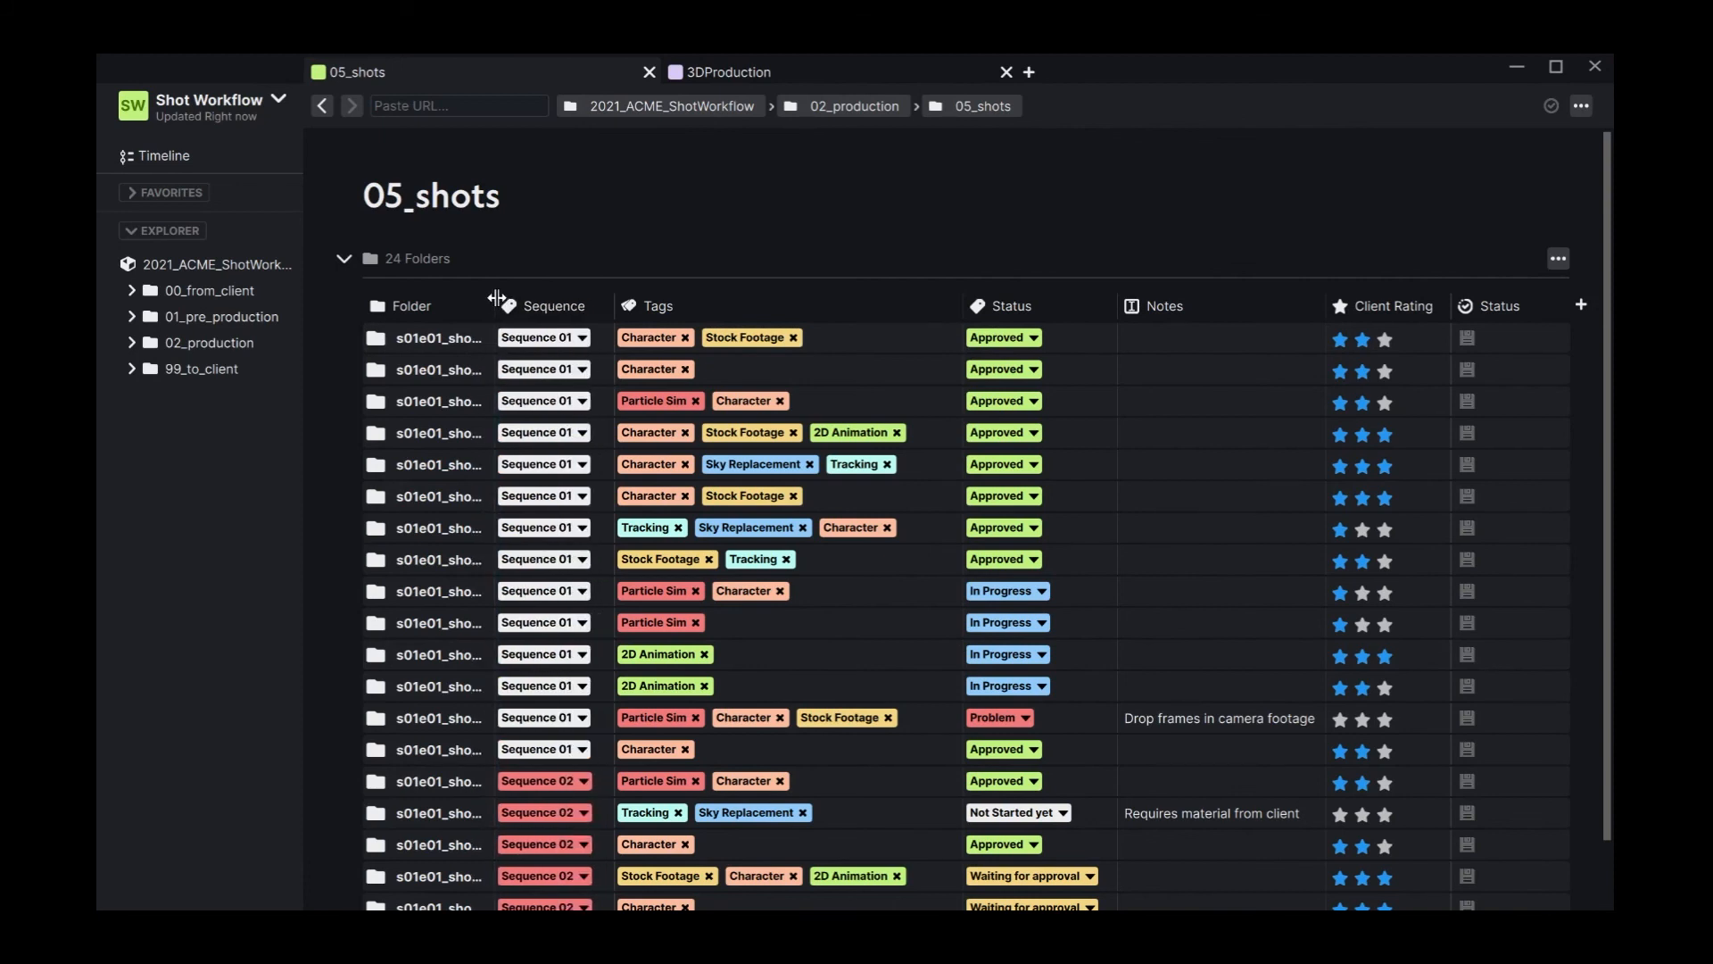
left_click(551, 338)
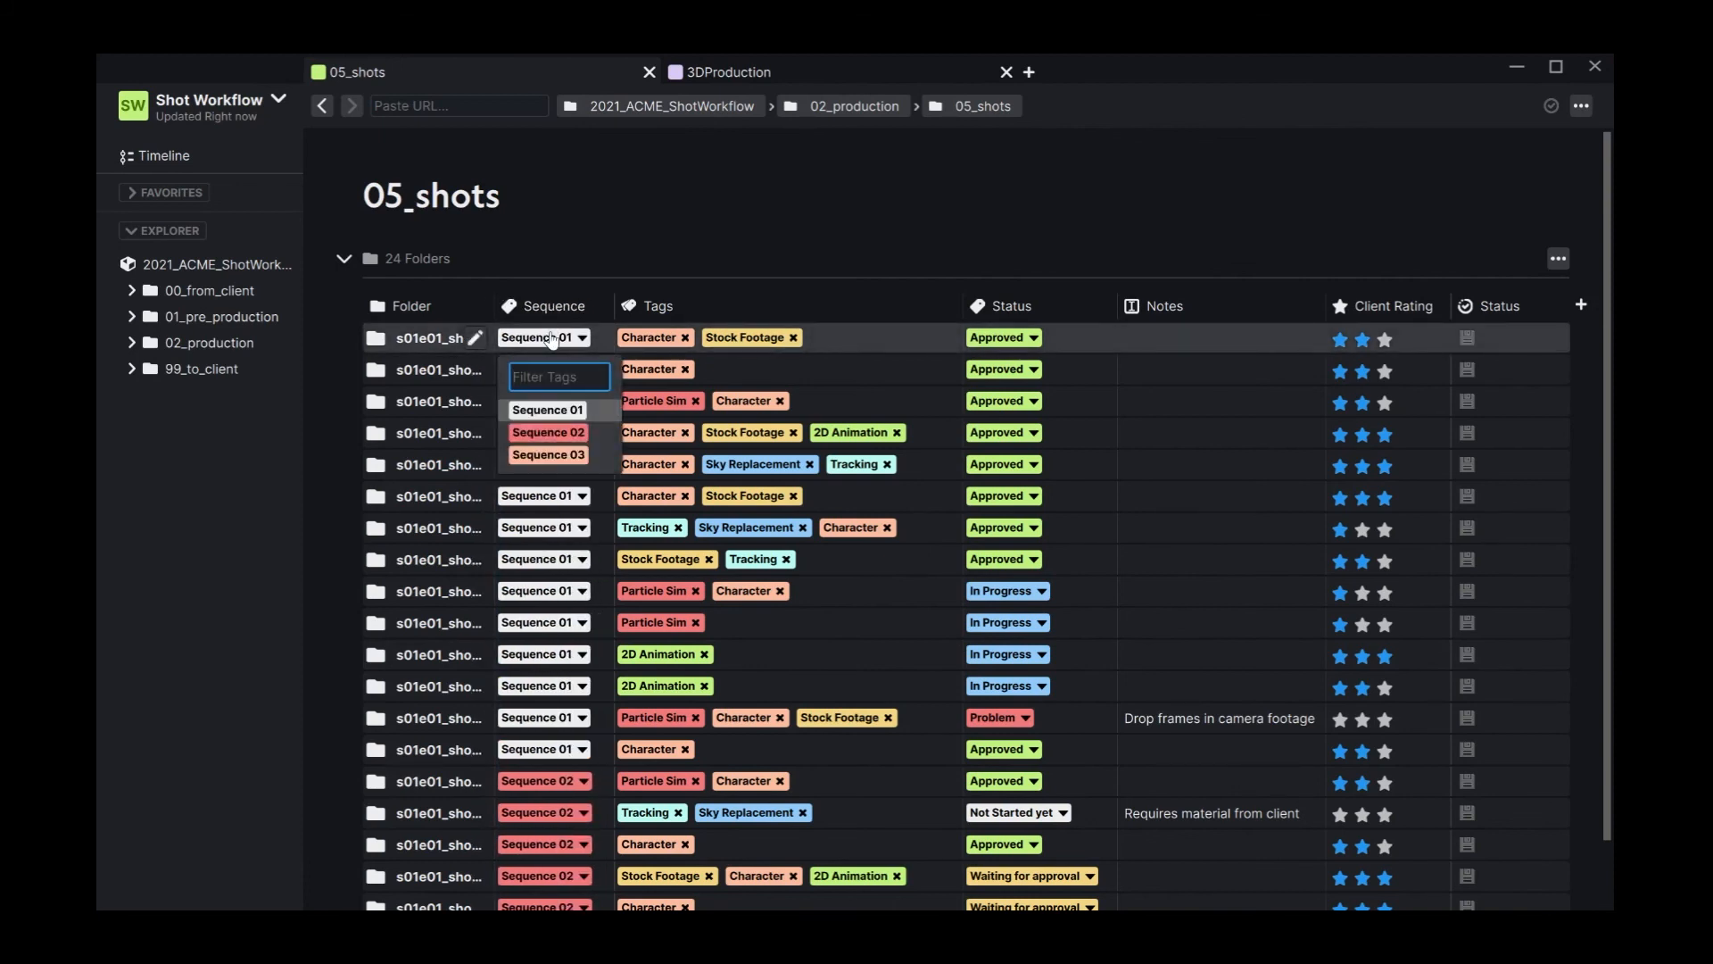
left_click(551, 339)
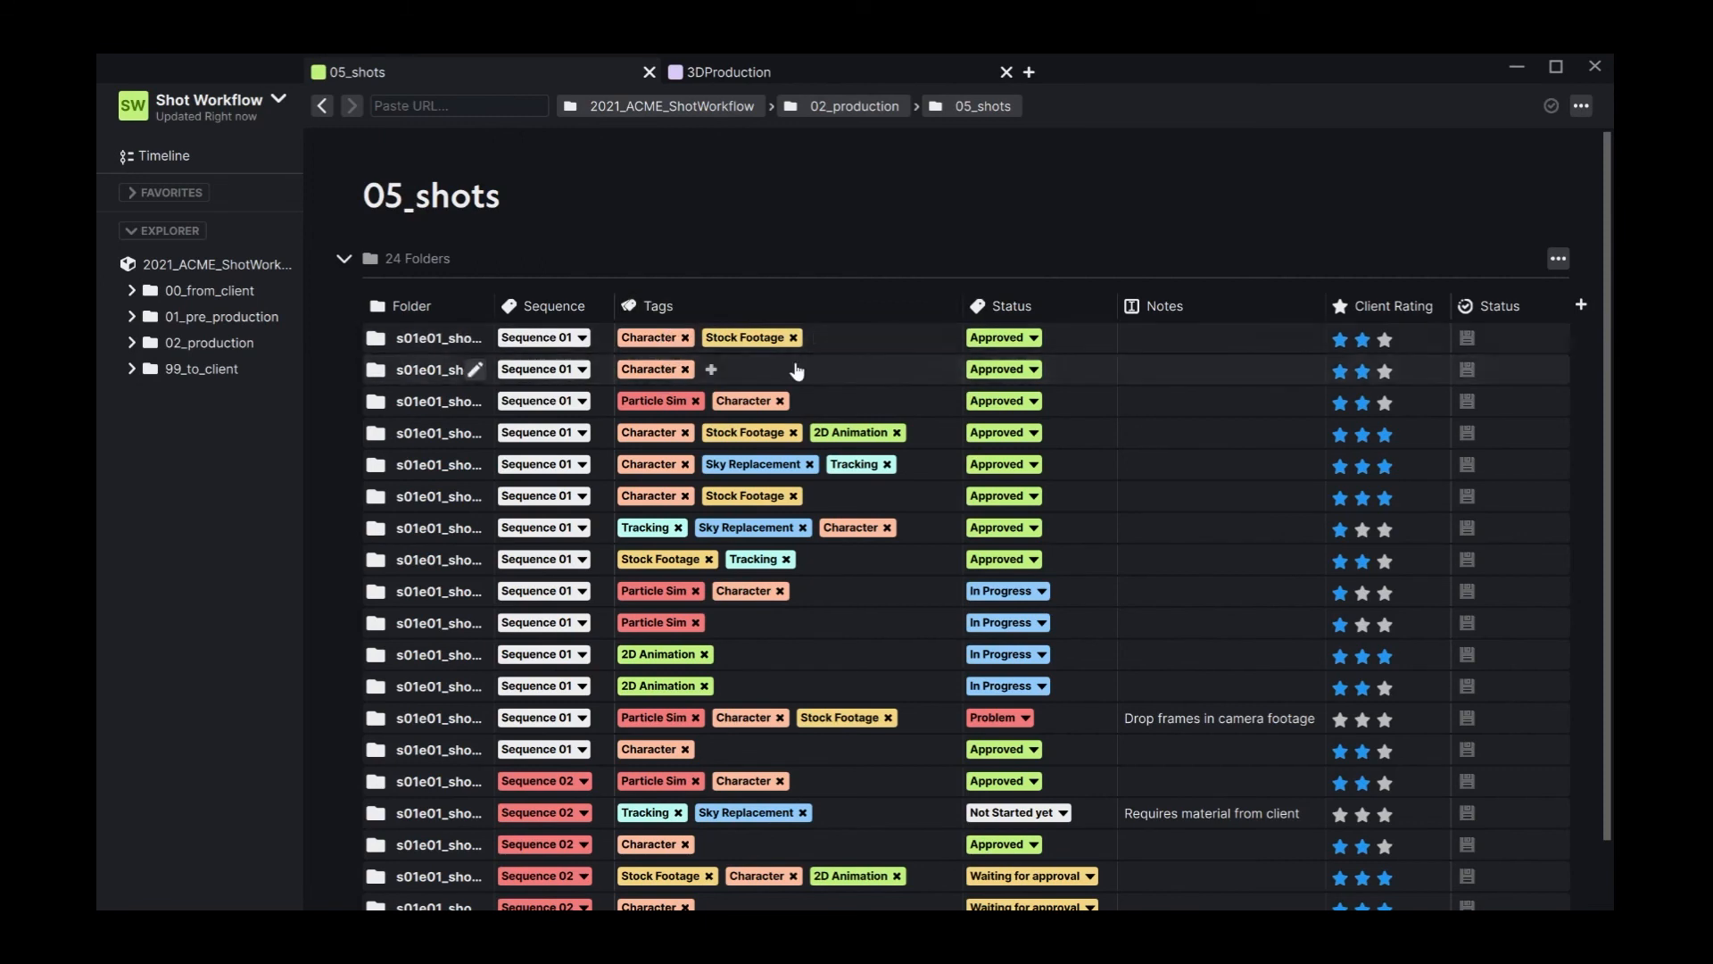
Step: Widen the columns before Tags and set the Client Rating of the first shot folder to one star and the second to two
left_click_drag(615, 307, 650, 306)
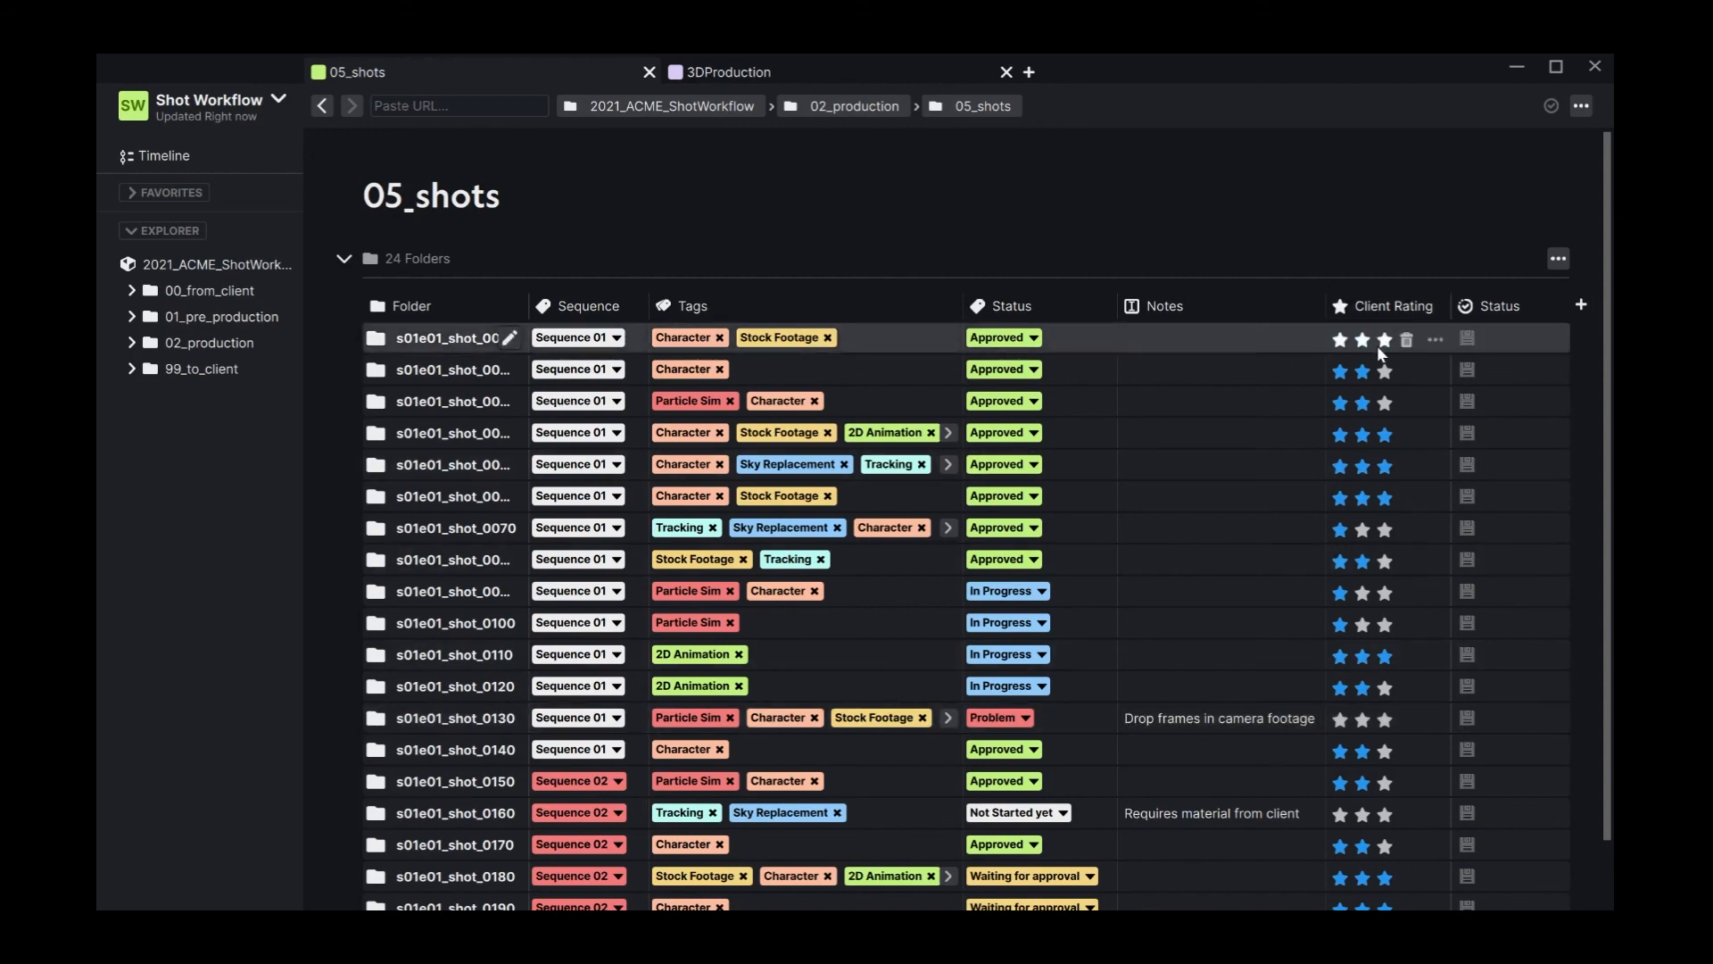
left_click(1341, 340)
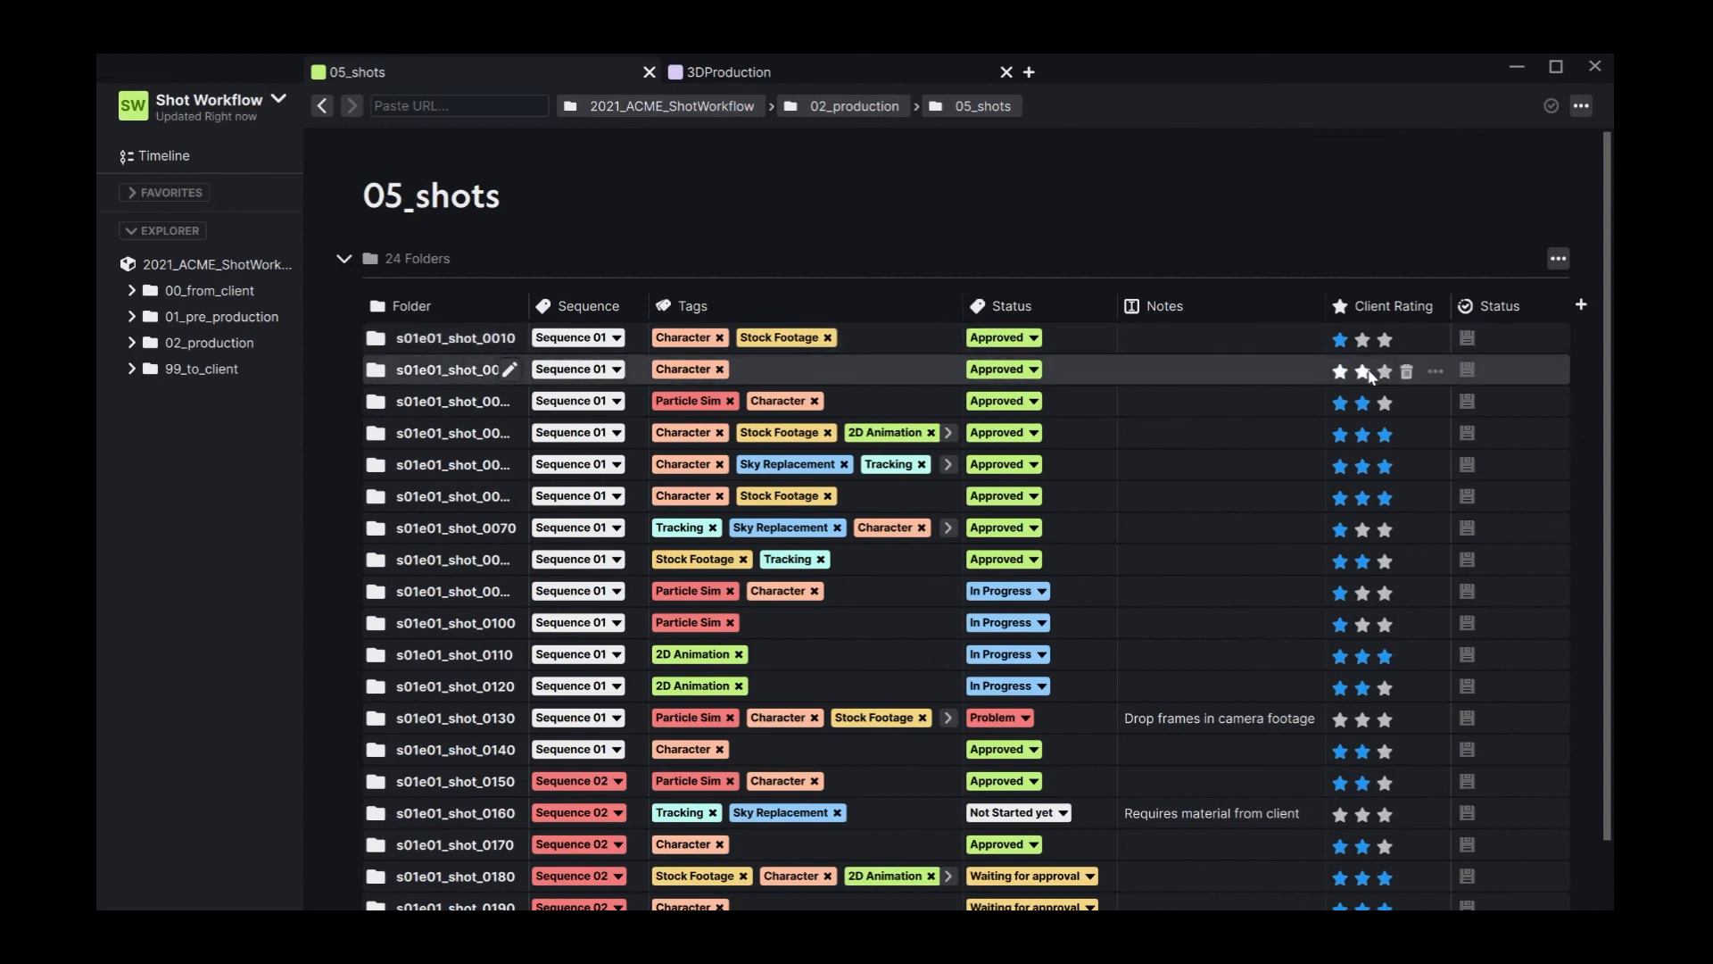
left_click(1364, 373)
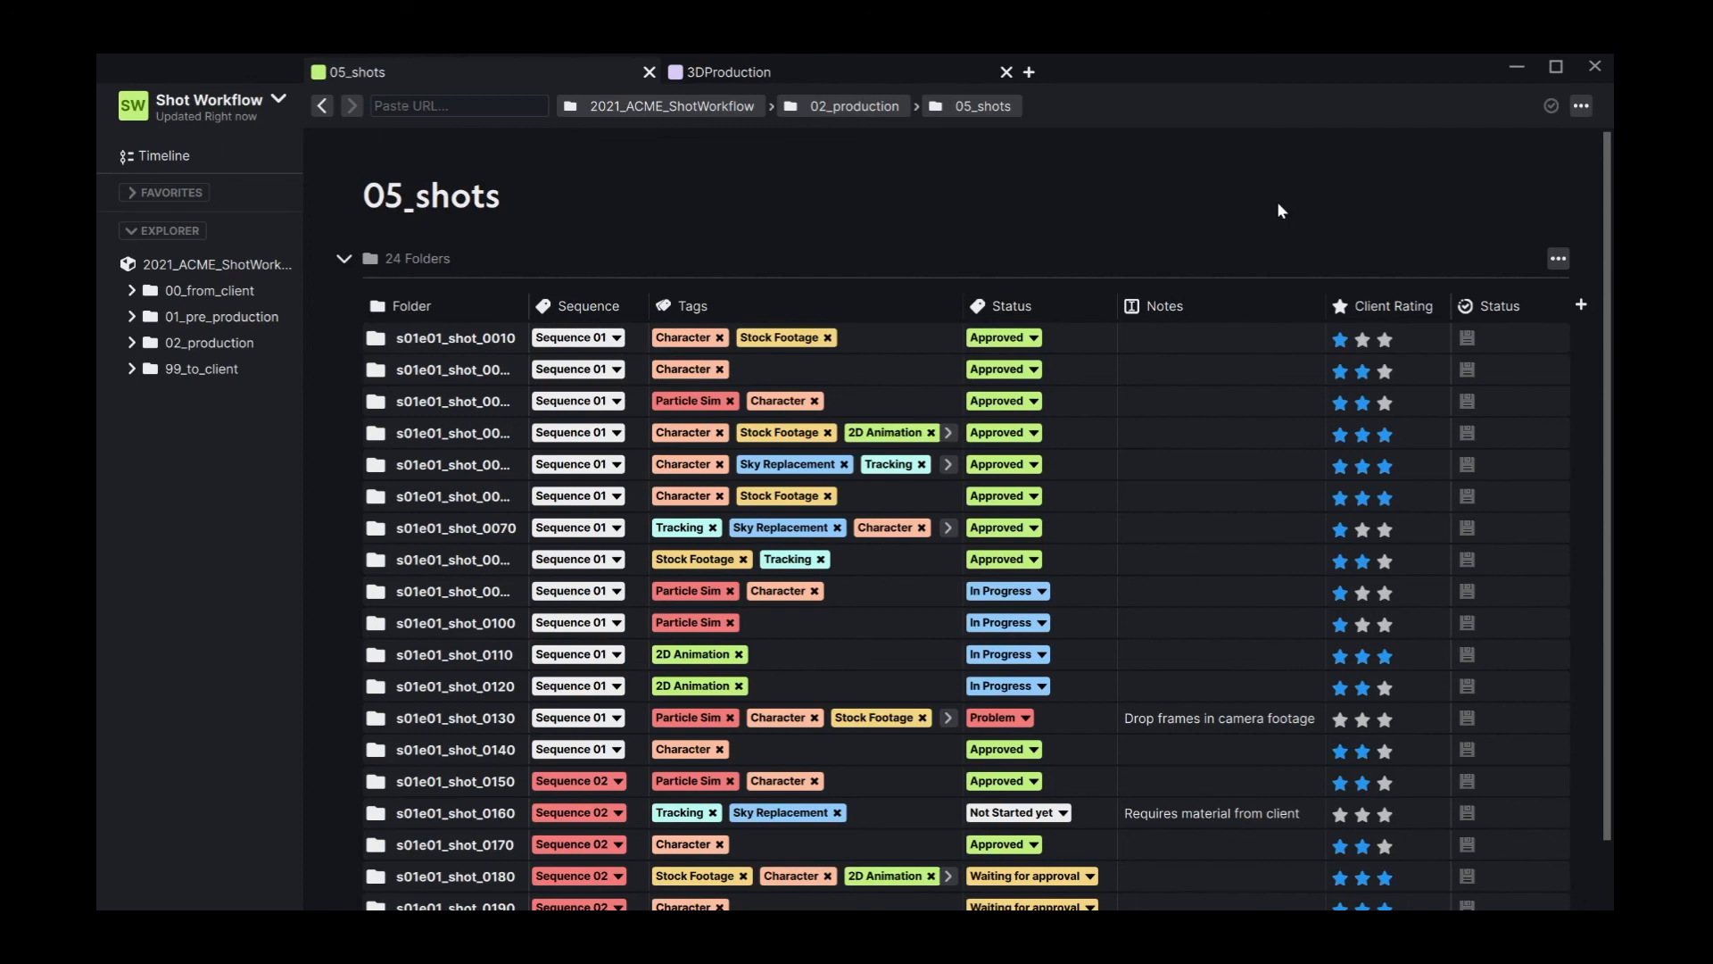
Step: View the attribute types that can be added to the shot folders, without adding one
left_click(1583, 306)
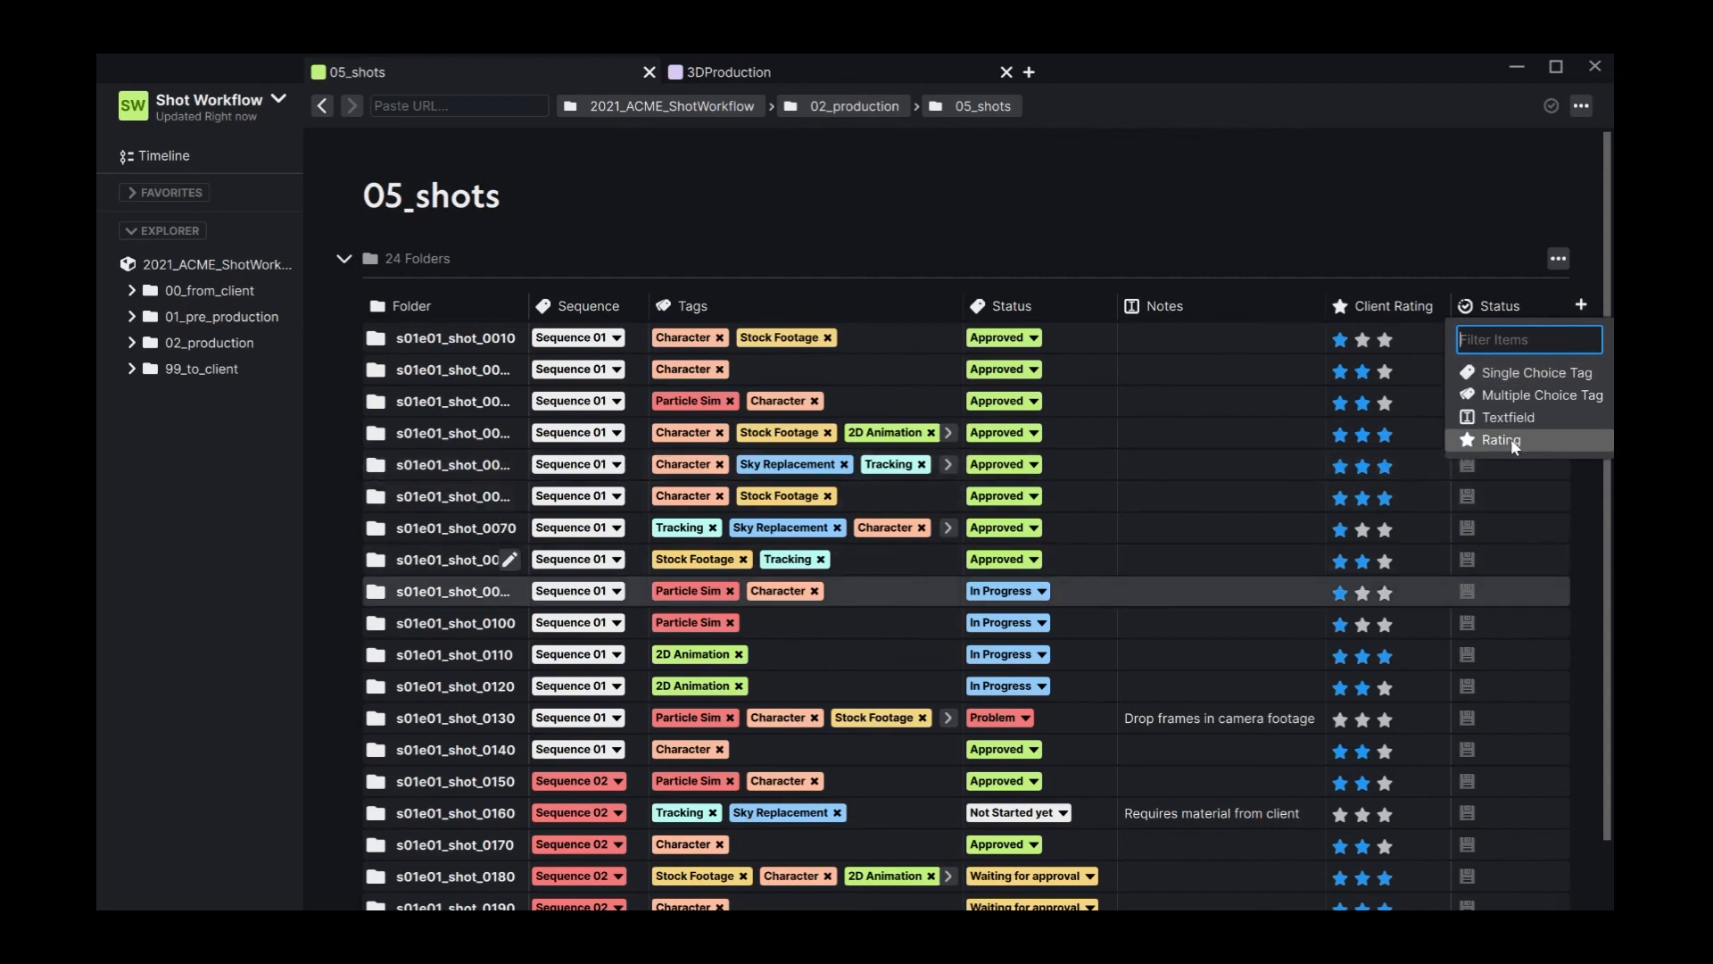
left_click(1383, 216)
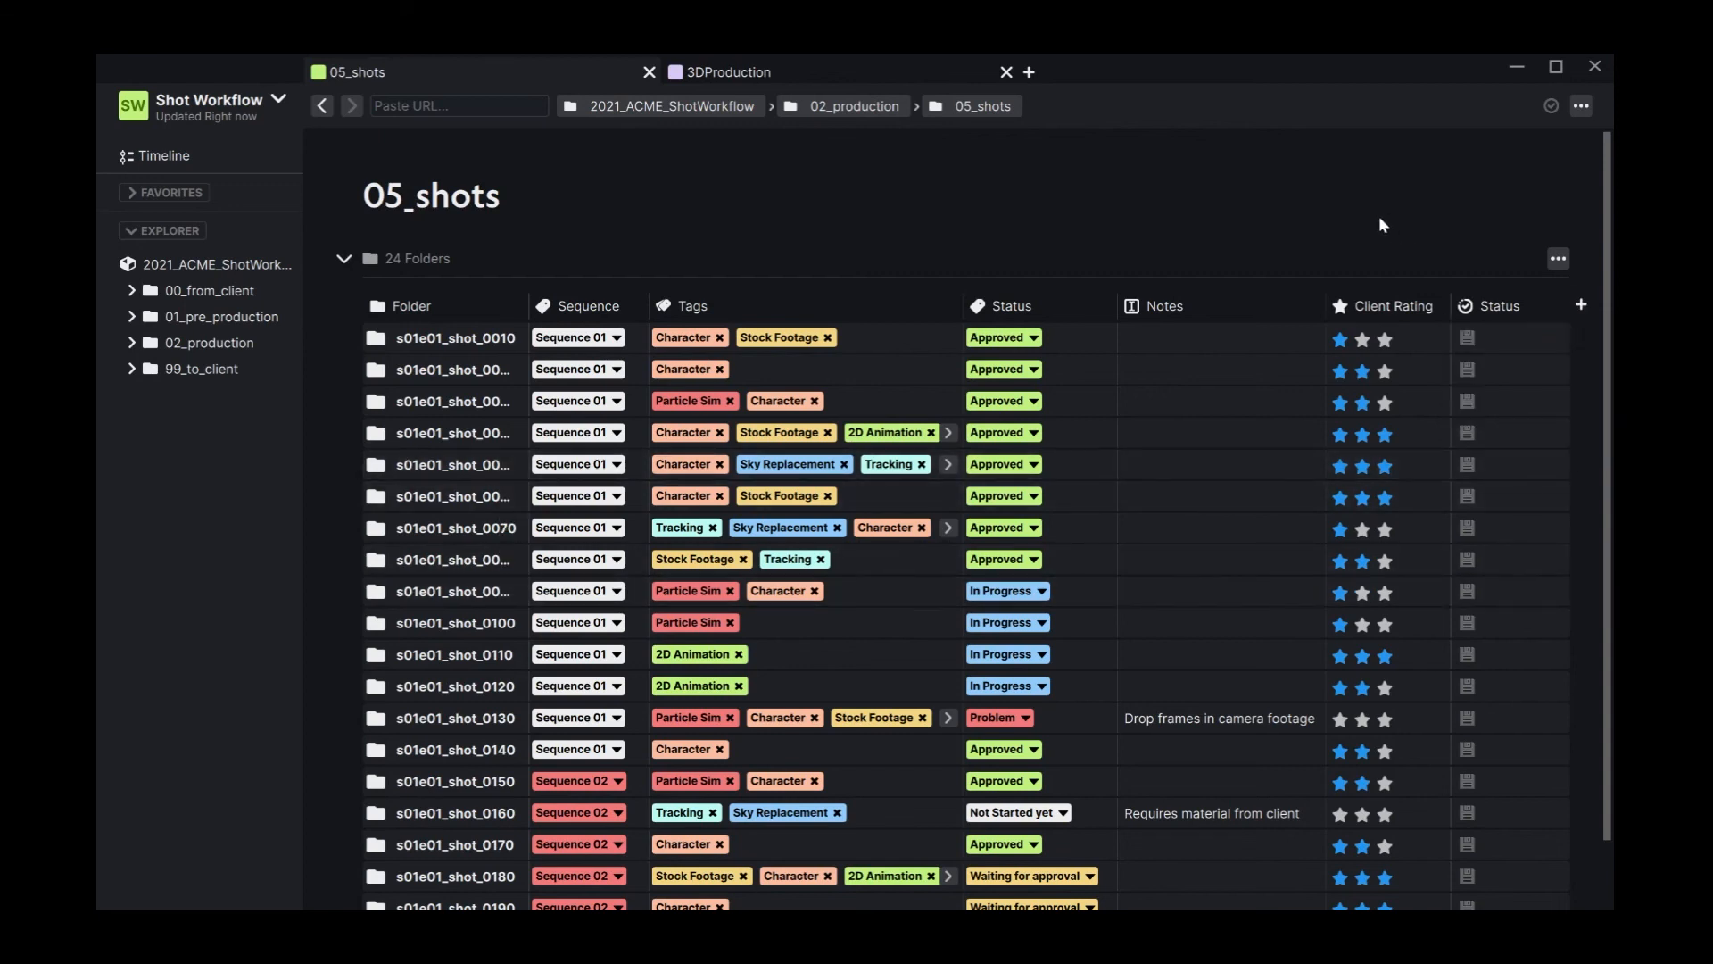